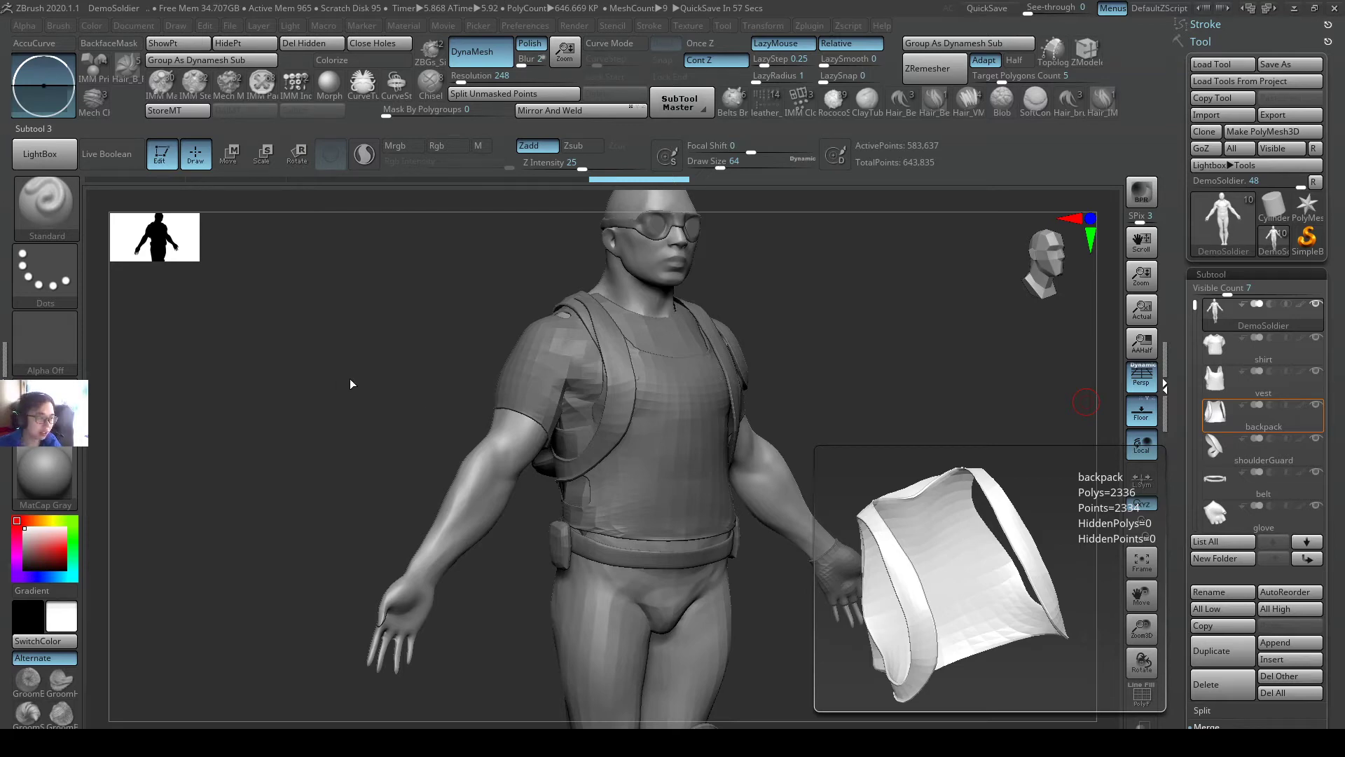
# - Mask the soldier's forearm from just below the elbow to the wrist with the MaskLasso brush
pyautogui.moveTo(593, 410); pyautogui.dragTo(697, 260, button='right')
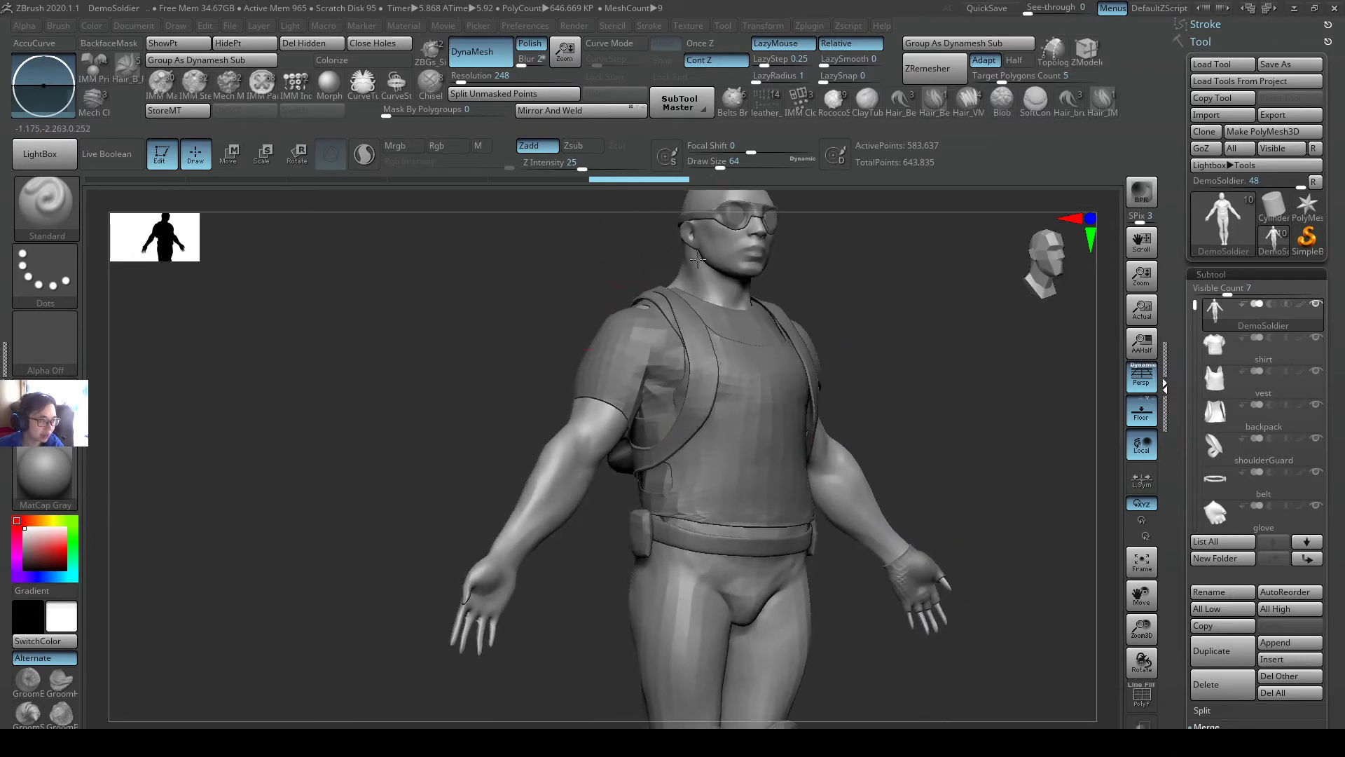
pyautogui.moveTo(668, 450); pyautogui.dragTo(745, 389, button='right')
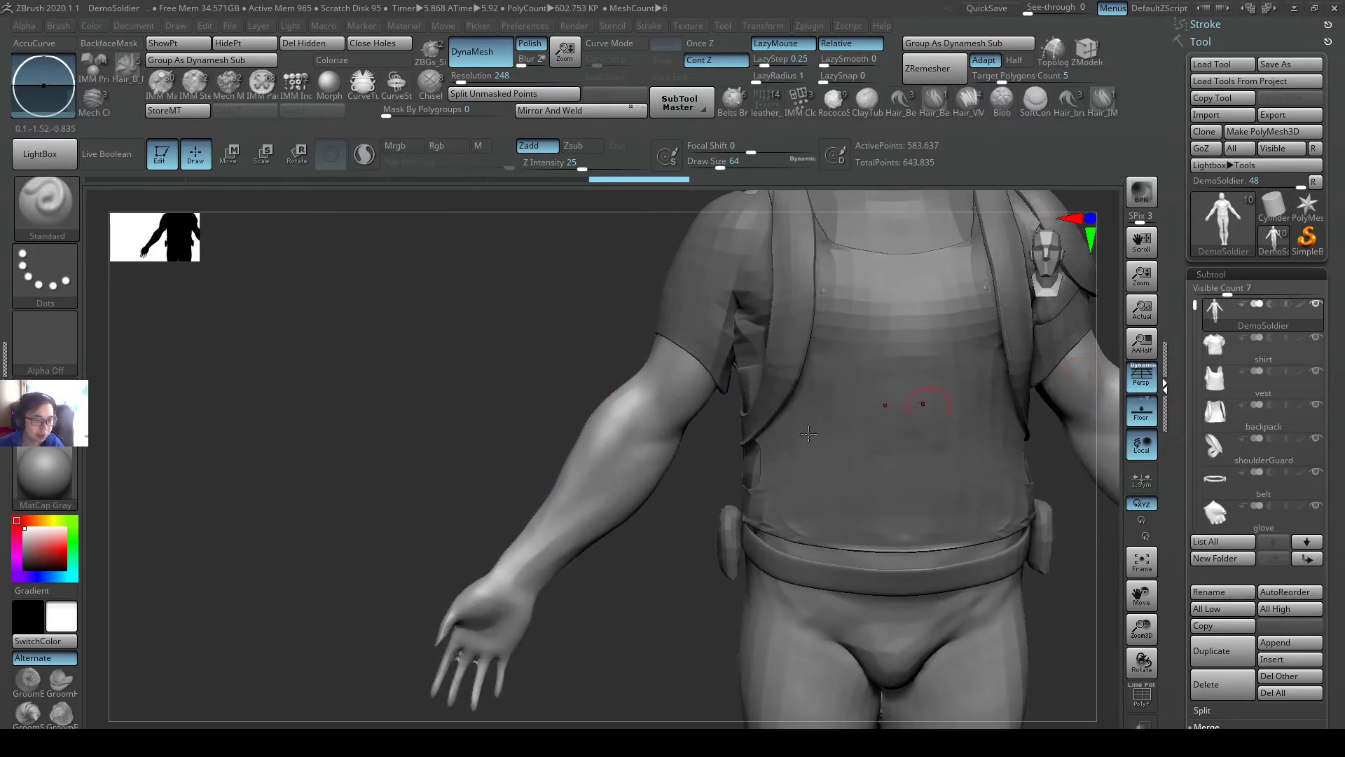
pyautogui.keyDown('ctrl'); pyautogui.moveTo(668, 458); pyautogui.dragTo(678, 402, button='right'); pyautogui.keyUp('ctrl')
pyautogui.keyDown('alt'); pyautogui.moveTo(423, 417); pyautogui.dragTo(422, 343, button='right'); pyautogui.keyUp('alt')
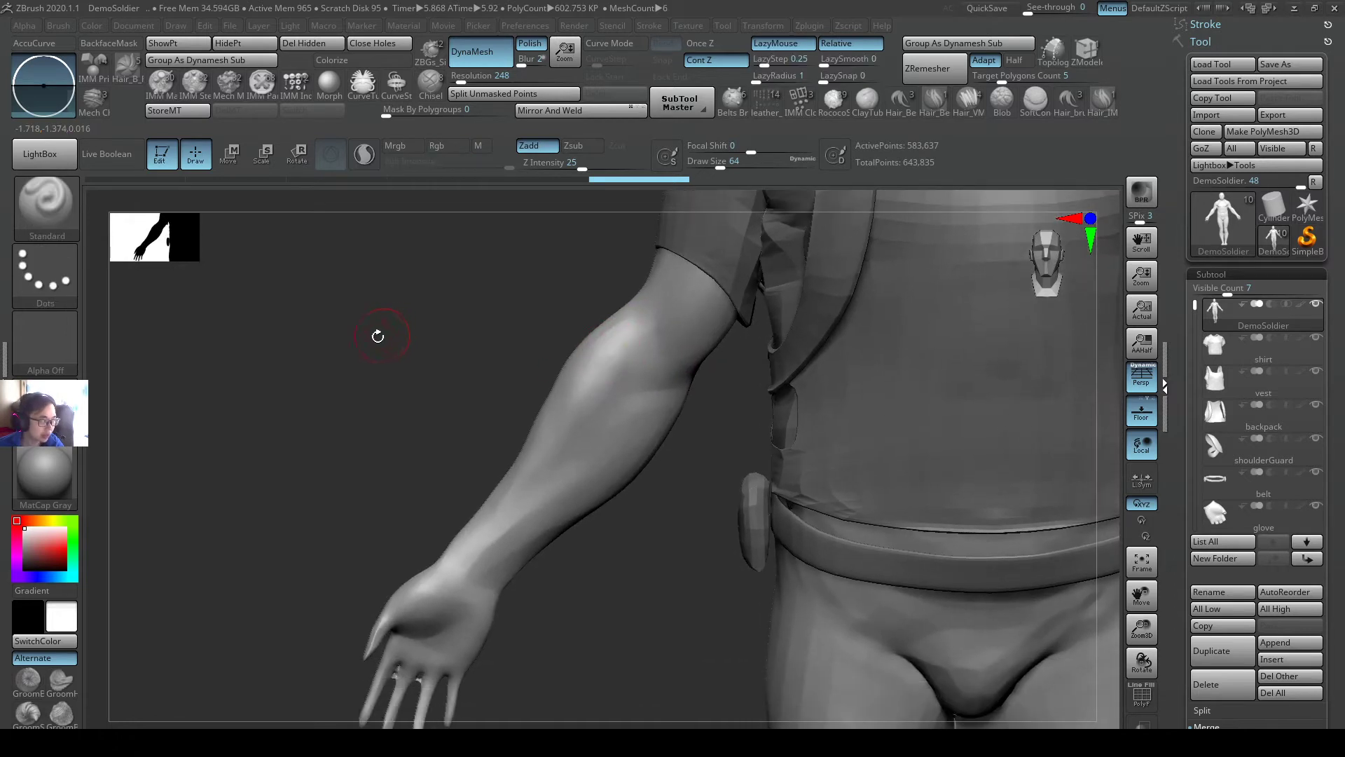
pyautogui.press('ctrl')
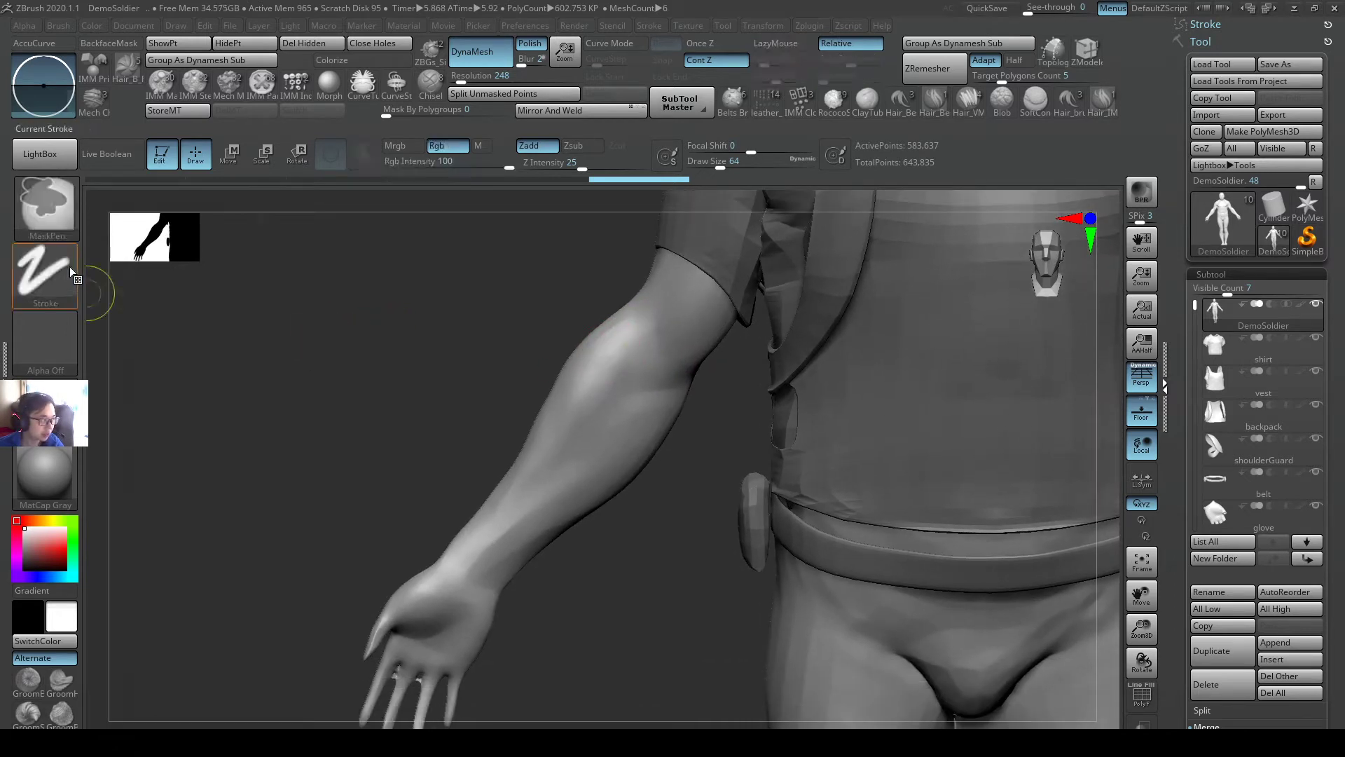
pyautogui.click(46, 206)
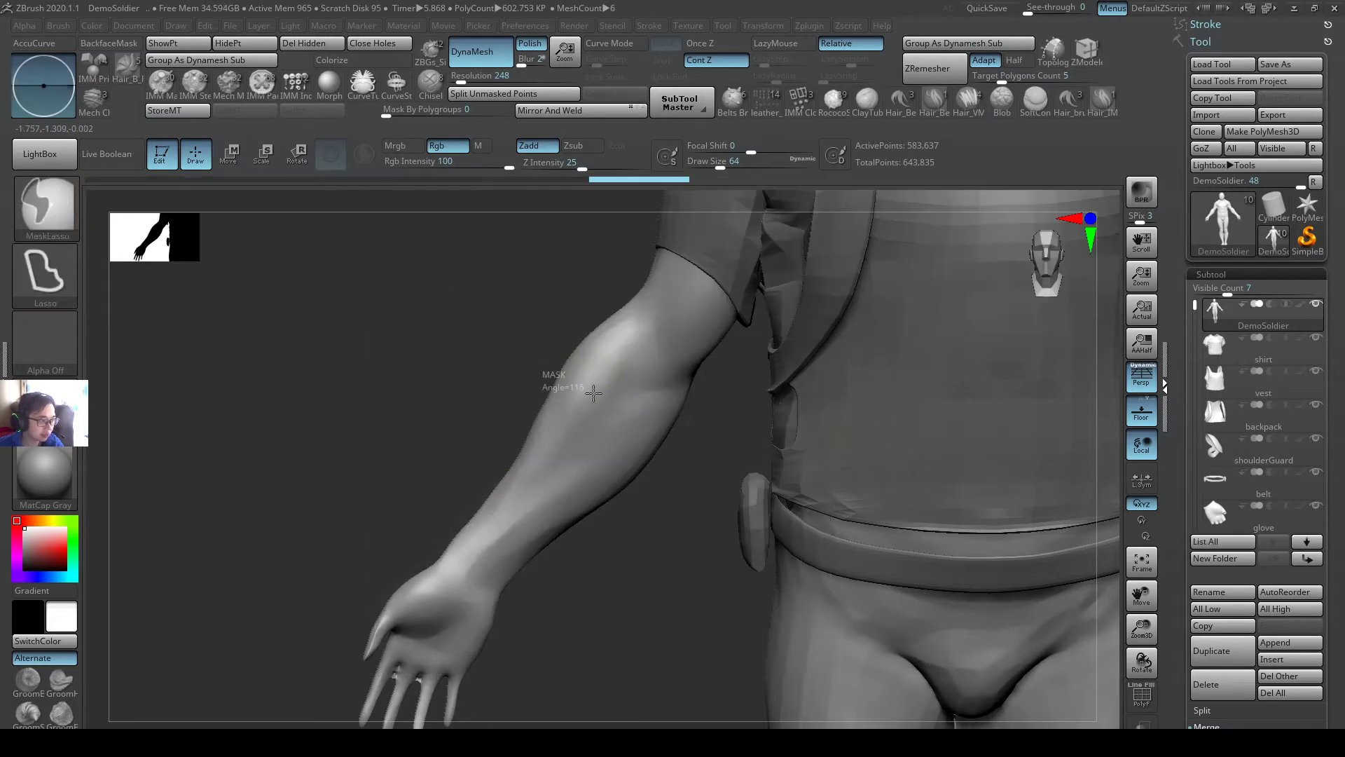
pyautogui.moveTo(594, 394)
pyautogui.keyDown('ctrl'); pyautogui.mouseDown()
pyautogui.moveTo(655, 459)
pyautogui.moveTo(599, 578)
pyautogui.moveTo(499, 604)
pyautogui.moveTo(435, 552)
pyautogui.moveTo(511, 472)
pyautogui.mouseUp(); pyautogui.keyUp('ctrl')
pyautogui.moveTo(684, 451)
pyautogui.mouseDown()
pyautogui.moveTo(549, 376)
pyautogui.moveTo(670, 496)
pyautogui.moveTo(495, 410)
pyautogui.moveTo(526, 382)
pyautogui.mouseUp()
pyautogui.keyDown('alt'); pyautogui.moveTo(557, 368); pyautogui.dragTo(531, 391, button='right'); pyautogui.keyUp('alt')
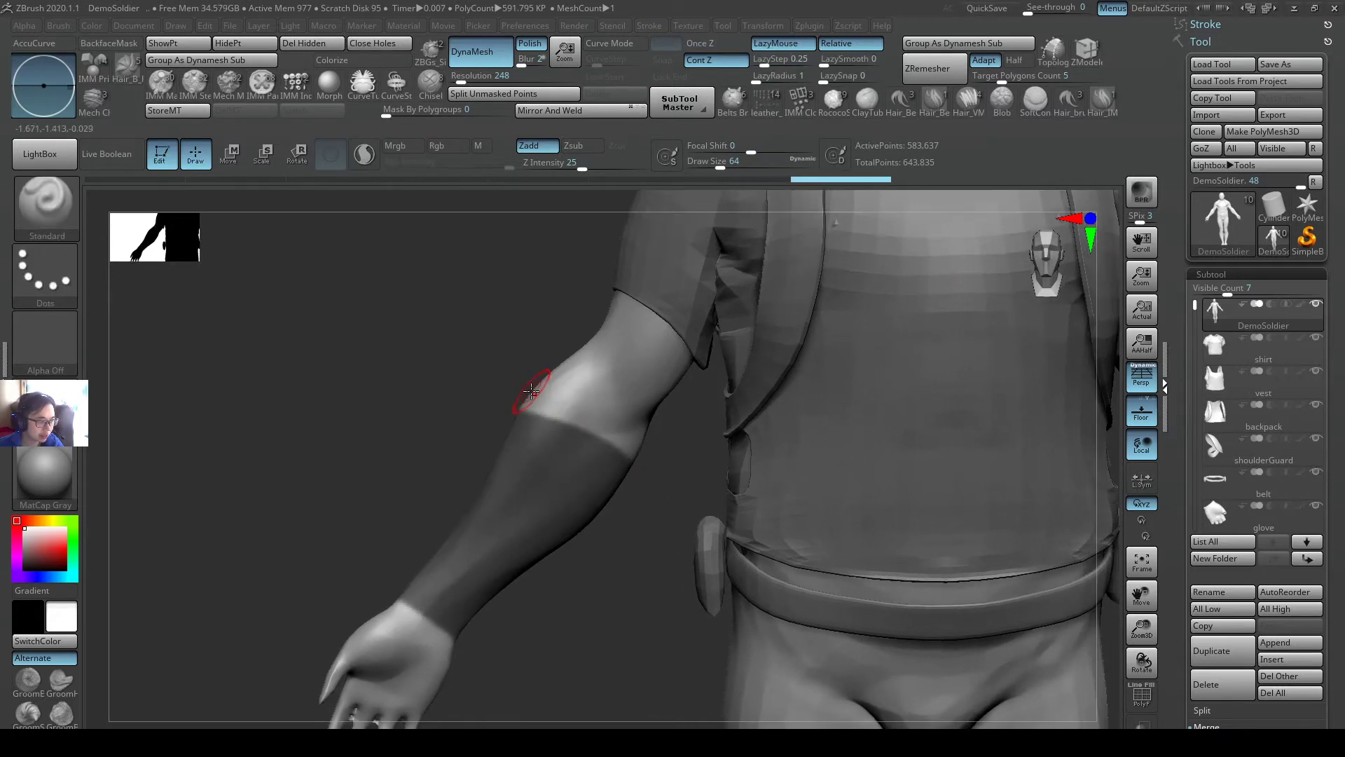
pyautogui.press('ctrl')
pyautogui.moveTo(611, 446)
pyautogui.keyDown('ctrl'); pyautogui.mouseDown()
pyautogui.moveTo(472, 390)
pyautogui.moveTo(1114, 325)
pyautogui.mouseUp(); pyautogui.keyUp('ctrl')
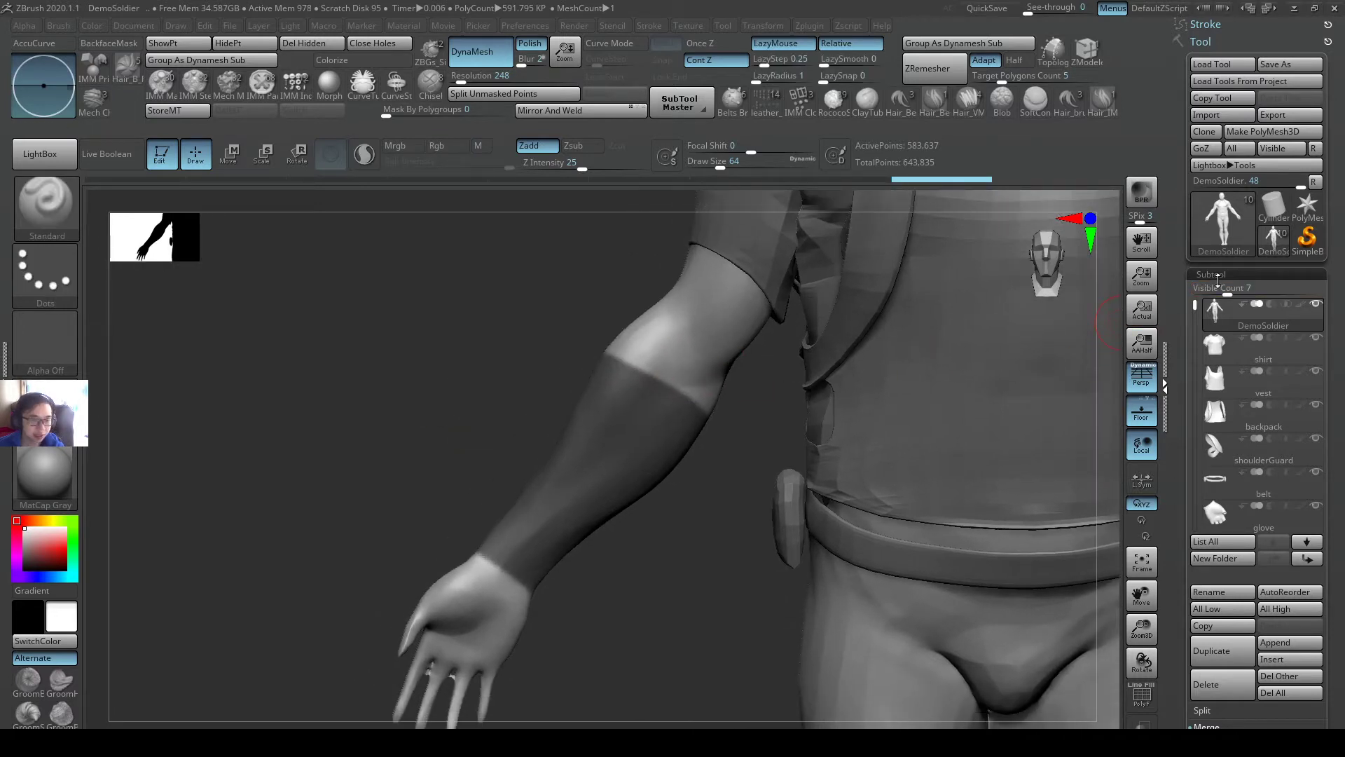
# - Extract the masked forearm area with a thickness of 0.005 and accept it as a new subtool
pyautogui.scroll(-5, 1322, 463)
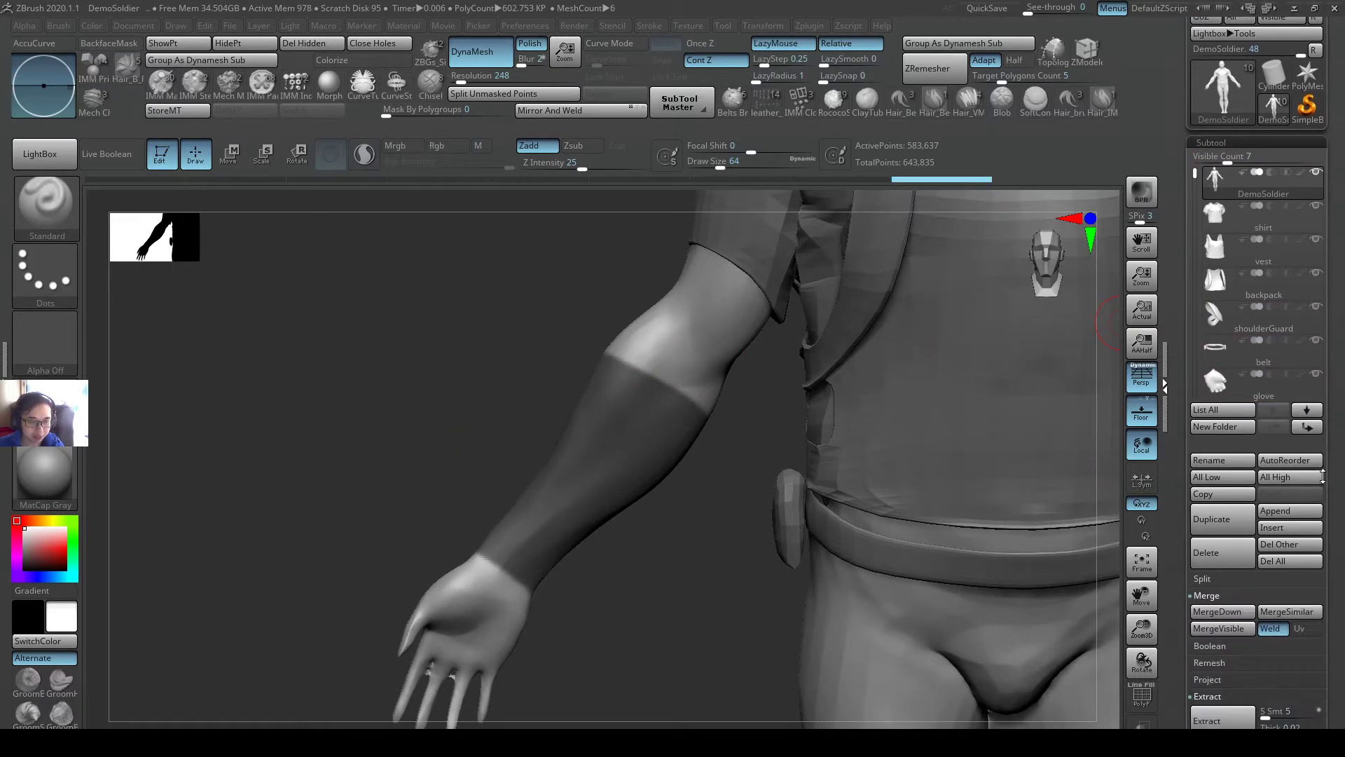
pyautogui.click(1256, 526)
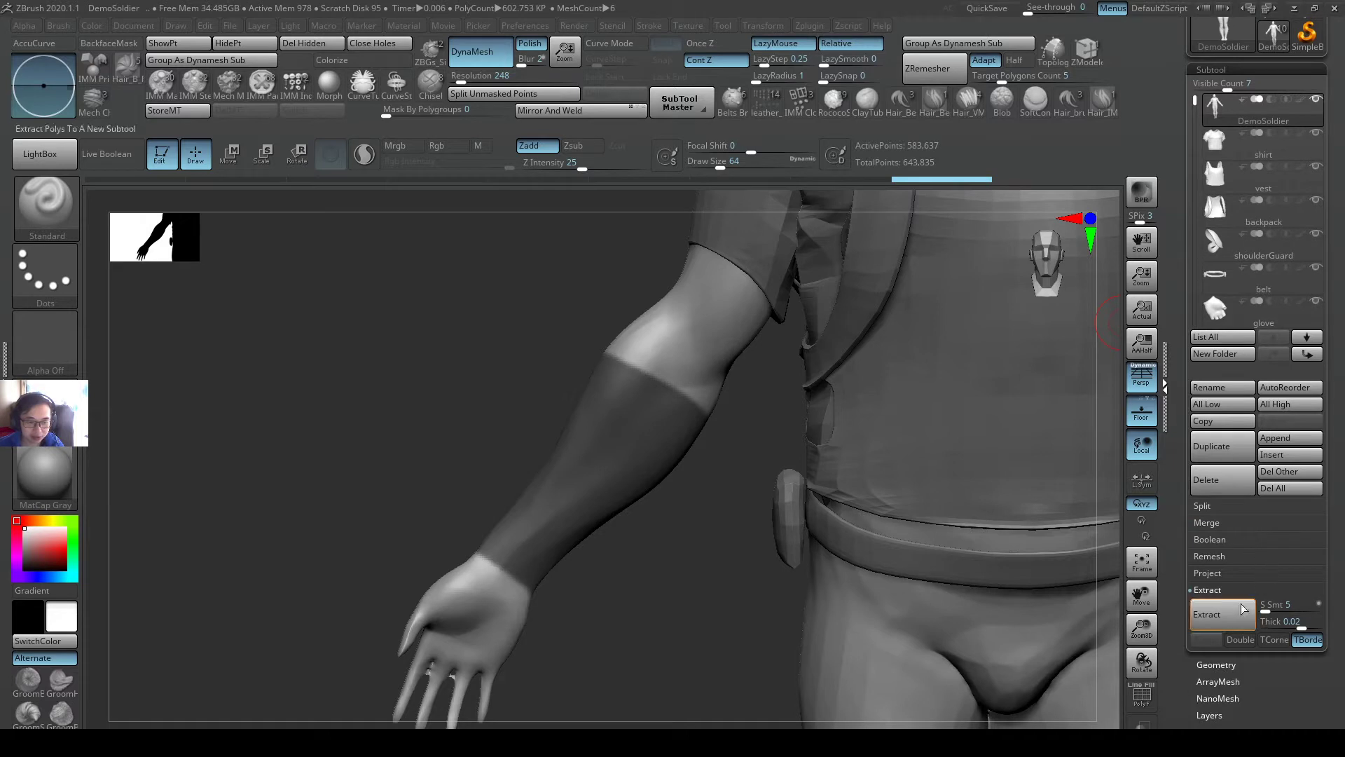
pyautogui.click(1264, 619)
pyautogui.click(1278, 621)
pyautogui.write('0.0')
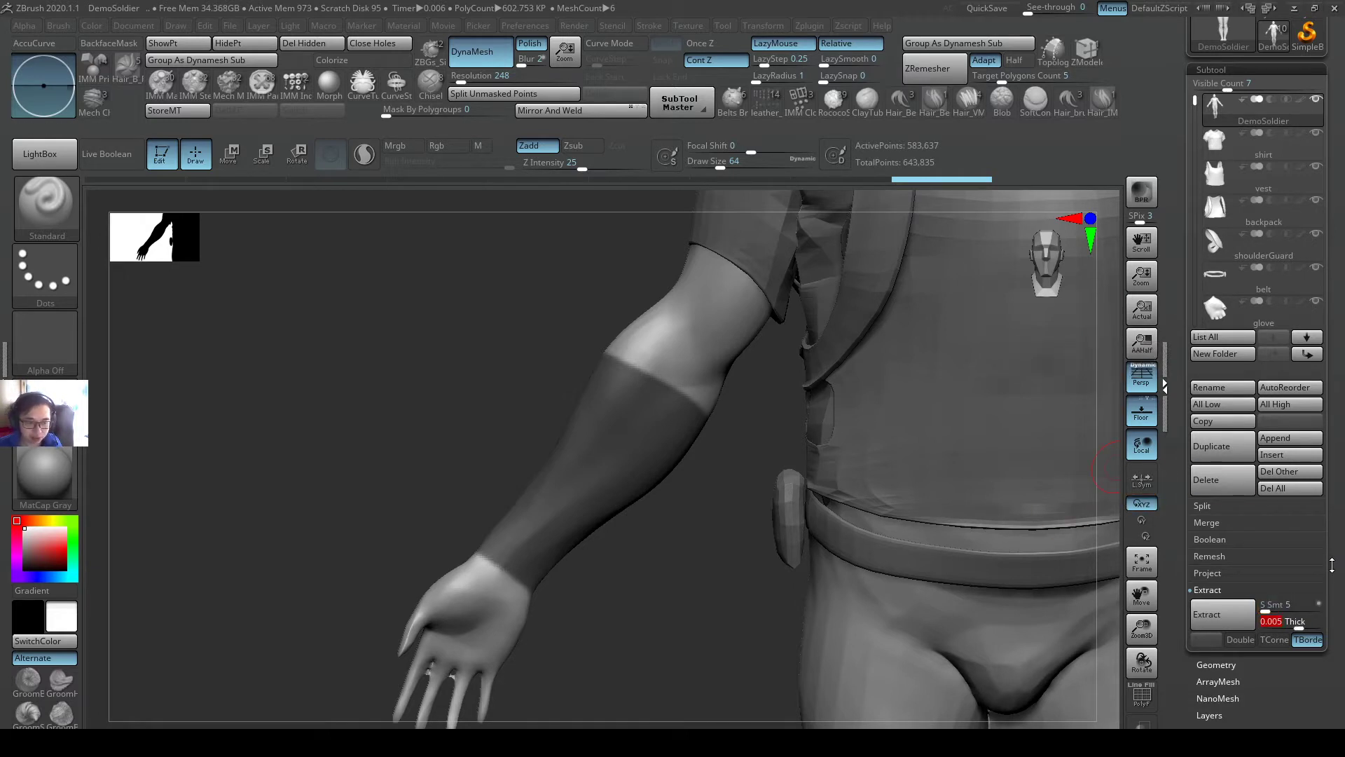
pyautogui.click(1256, 622)
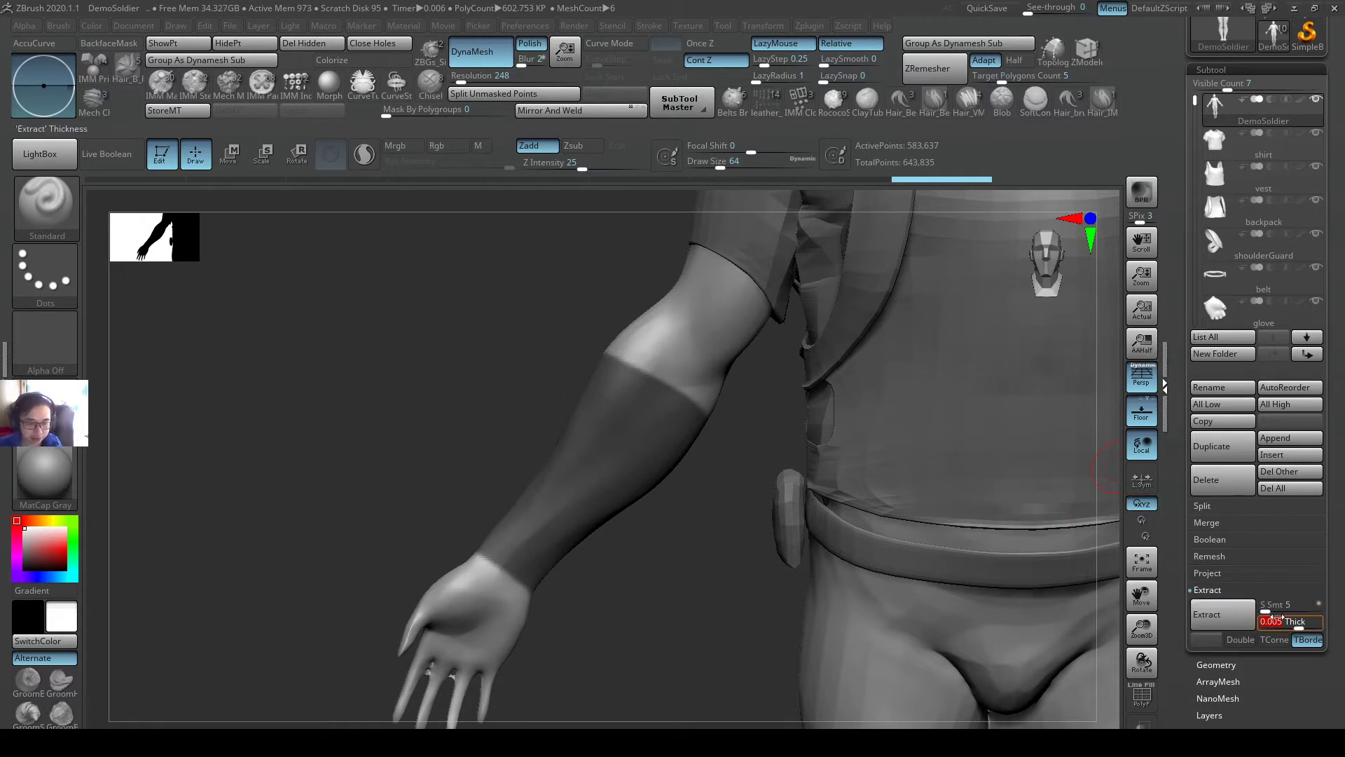
pyautogui.click(1225, 616)
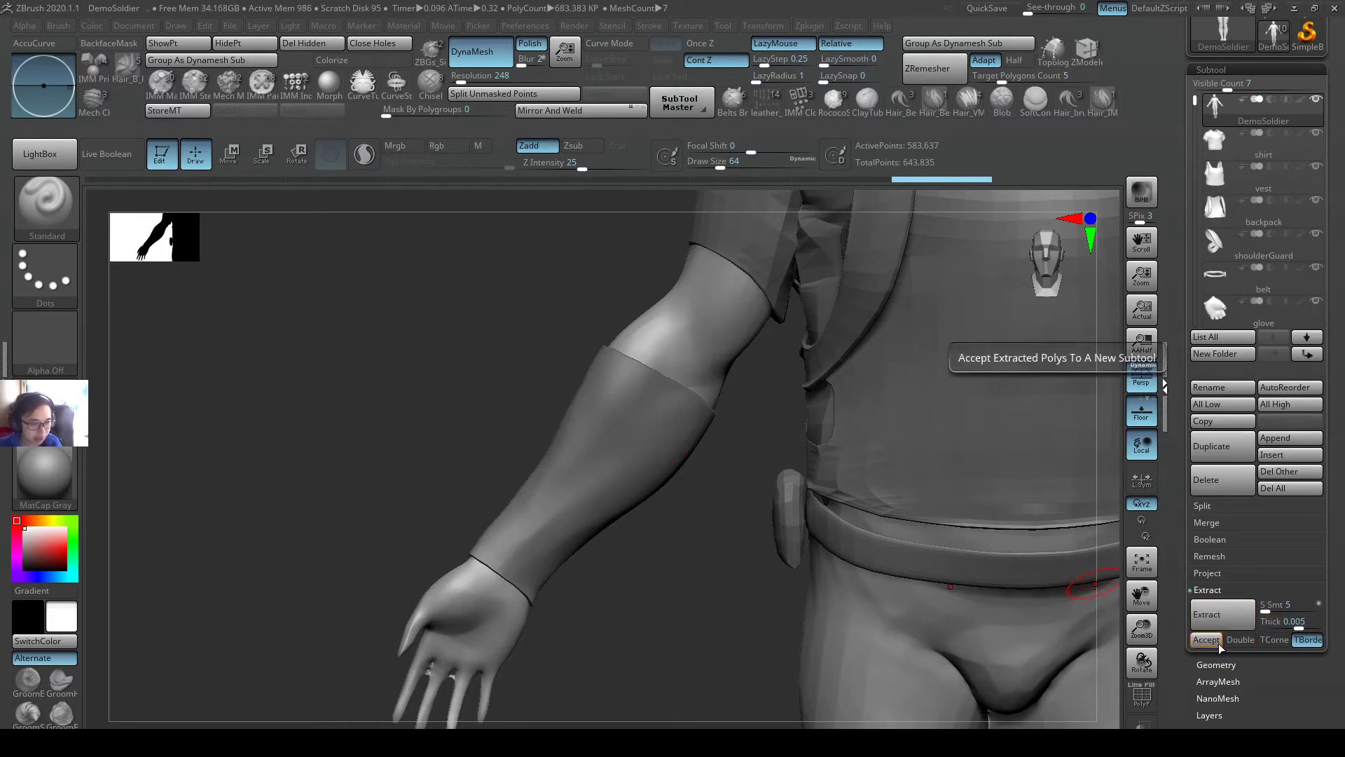
pyautogui.click(1210, 643)
# - Clear the mask from the extracted forearm sleeve
pyautogui.moveTo(670, 426)
pyautogui.mouseDown(button='right')
pyautogui.moveTo(676, 504)
pyautogui.moveTo(679, 451)
pyautogui.mouseUp(button='right')
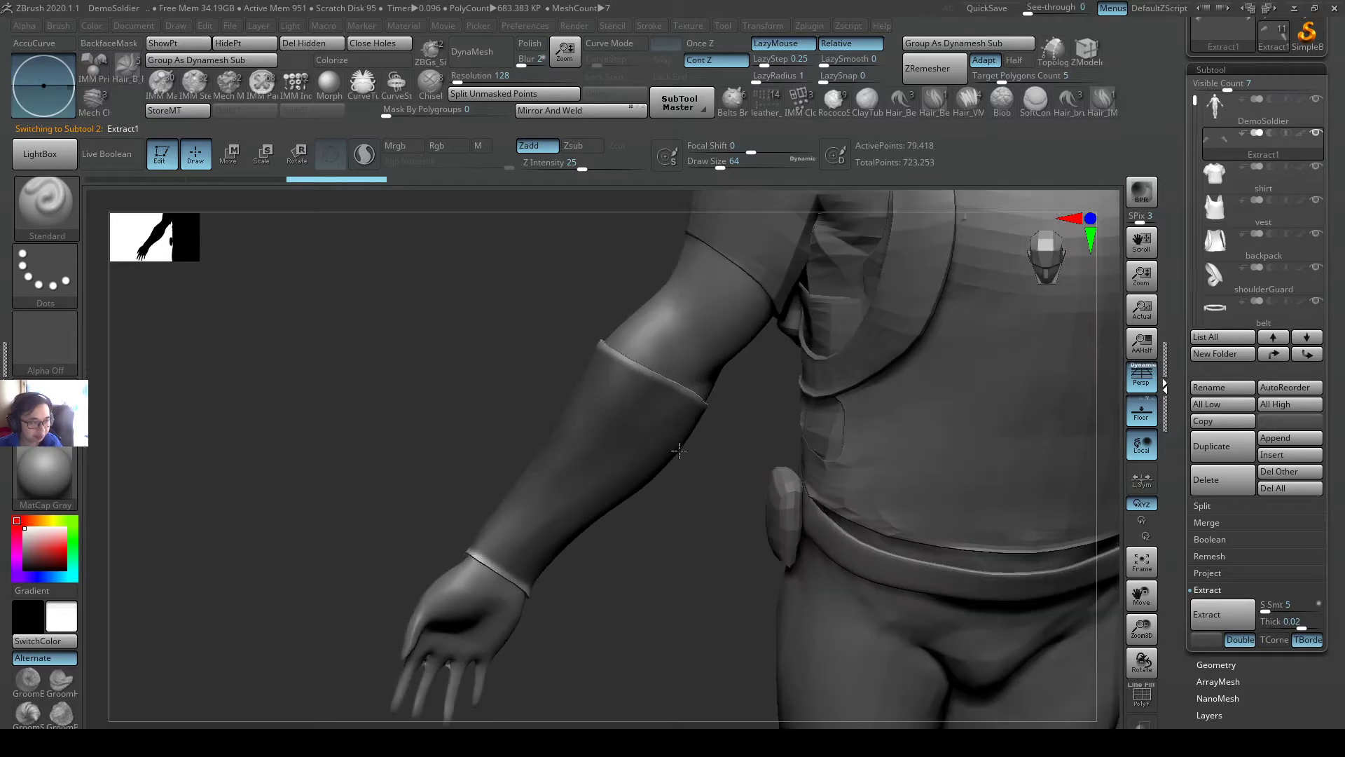
pyautogui.moveTo(721, 399); pyautogui.dragTo(639, 406)
pyautogui.keyDown('alt'); pyautogui.moveTo(634, 400); pyautogui.dragTo(650, 404, button='right'); pyautogui.keyUp('alt')
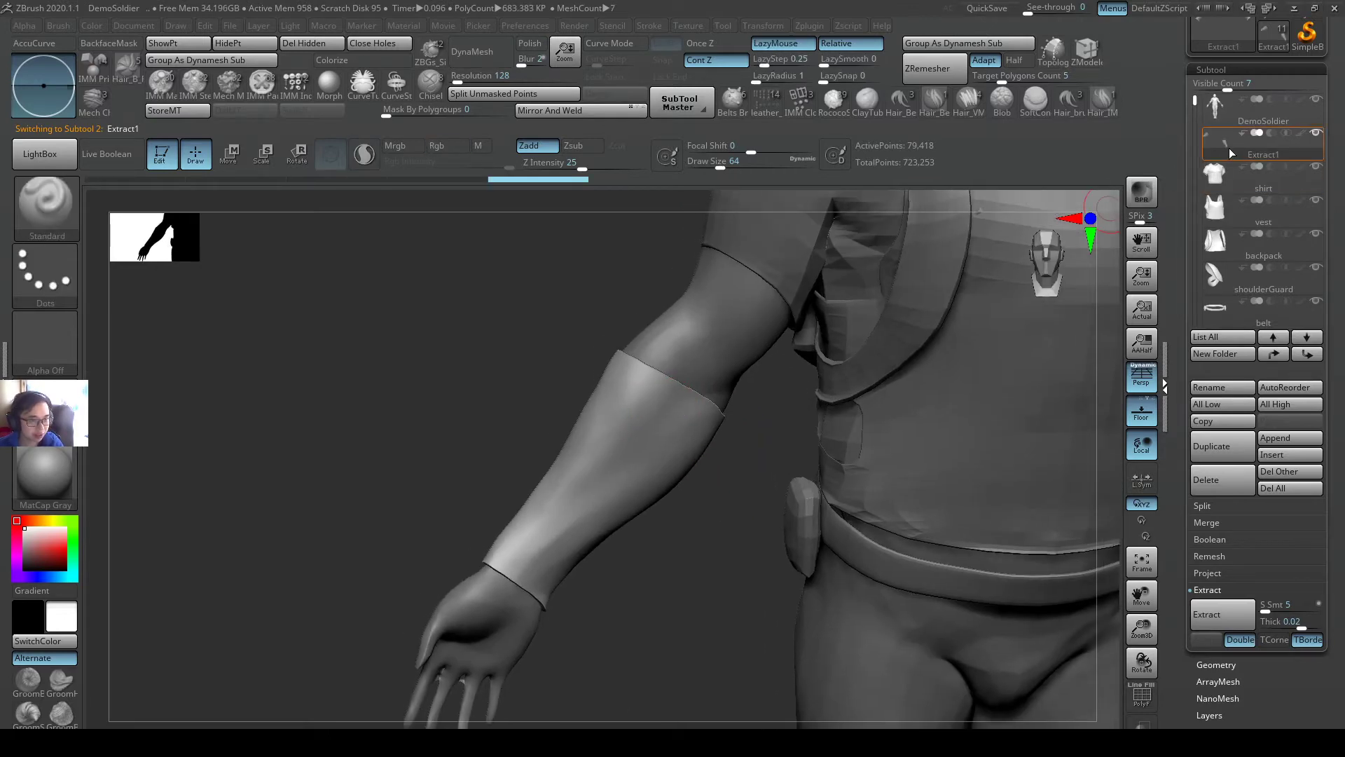
pyautogui.moveTo(686, 421); pyautogui.dragTo(733, 399)
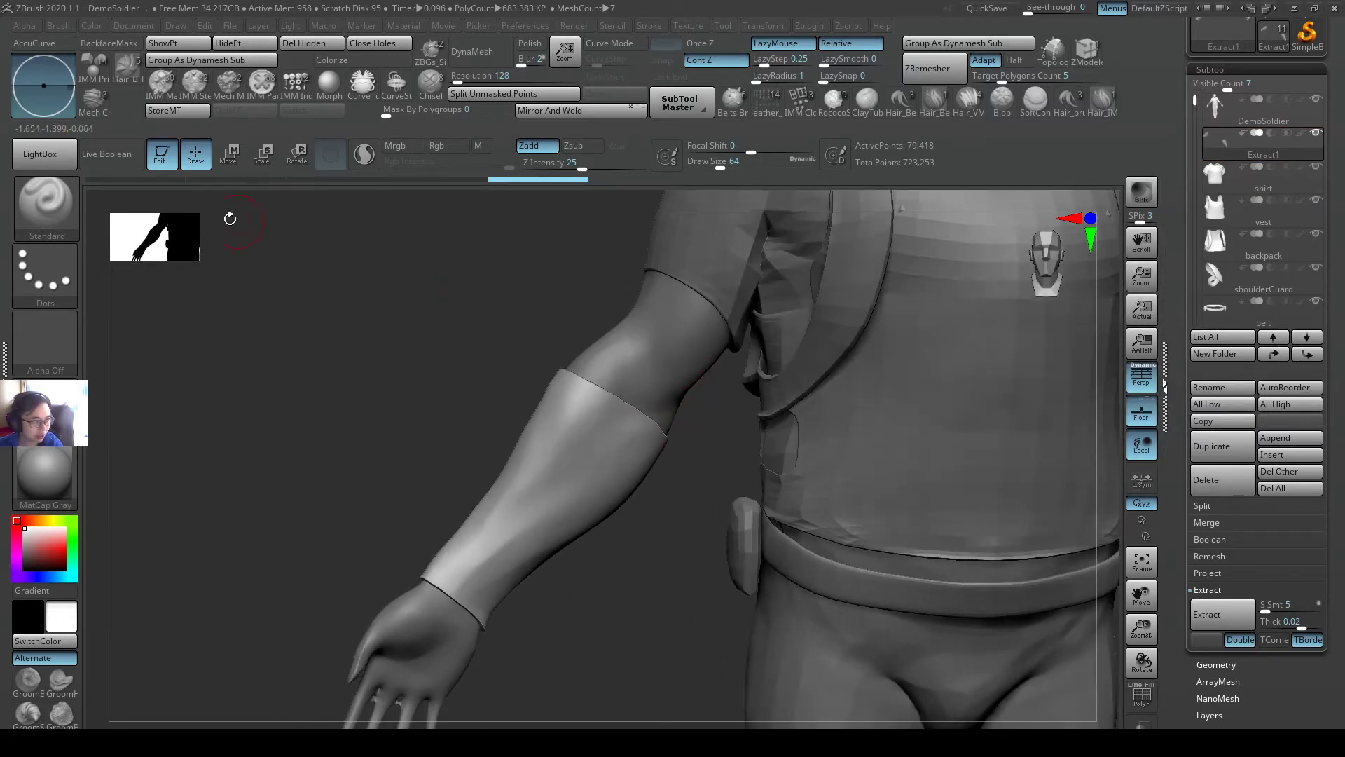
# - Choose SliceCurve as the active selection brush for the forearm sleeve
pyautogui.press('b')
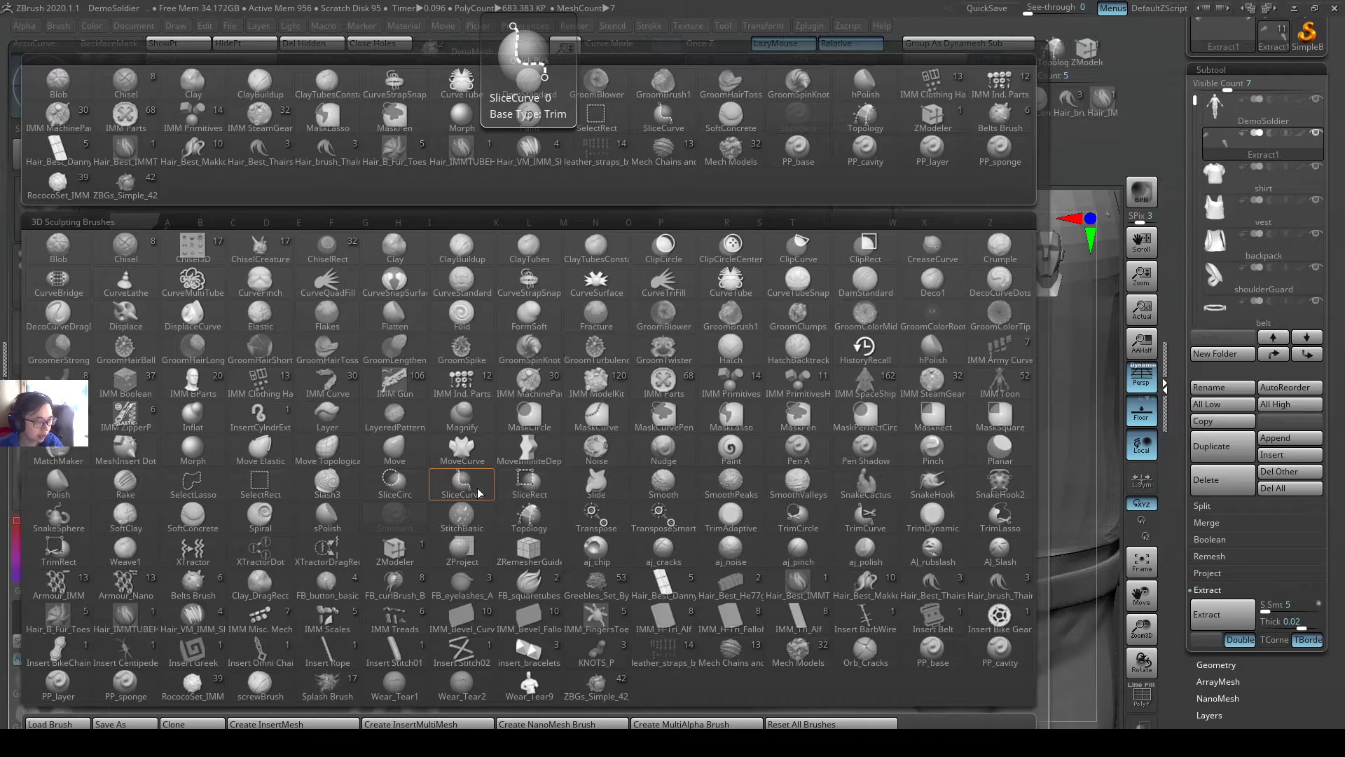
pyautogui.press('Escape')
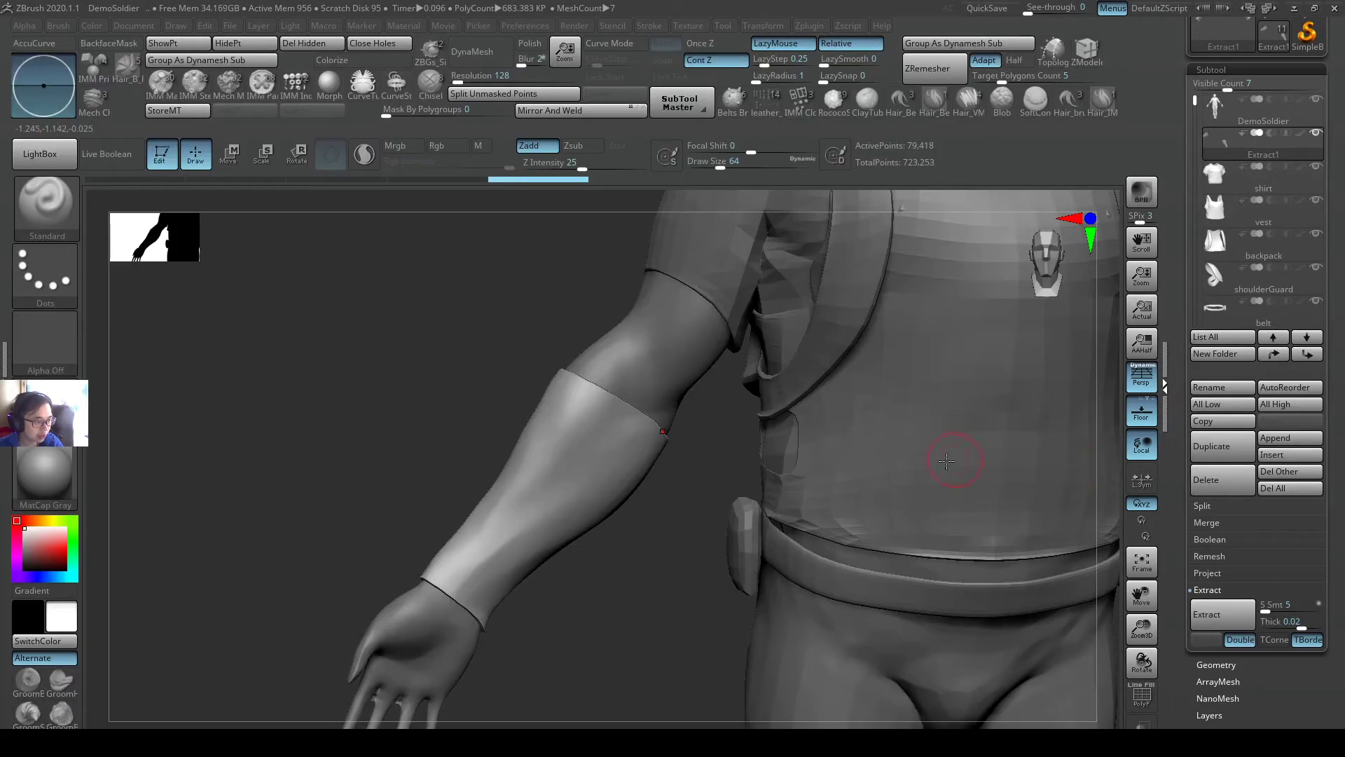
pyautogui.moveTo(584, 399); pyautogui.dragTo(580, 403, button='right')
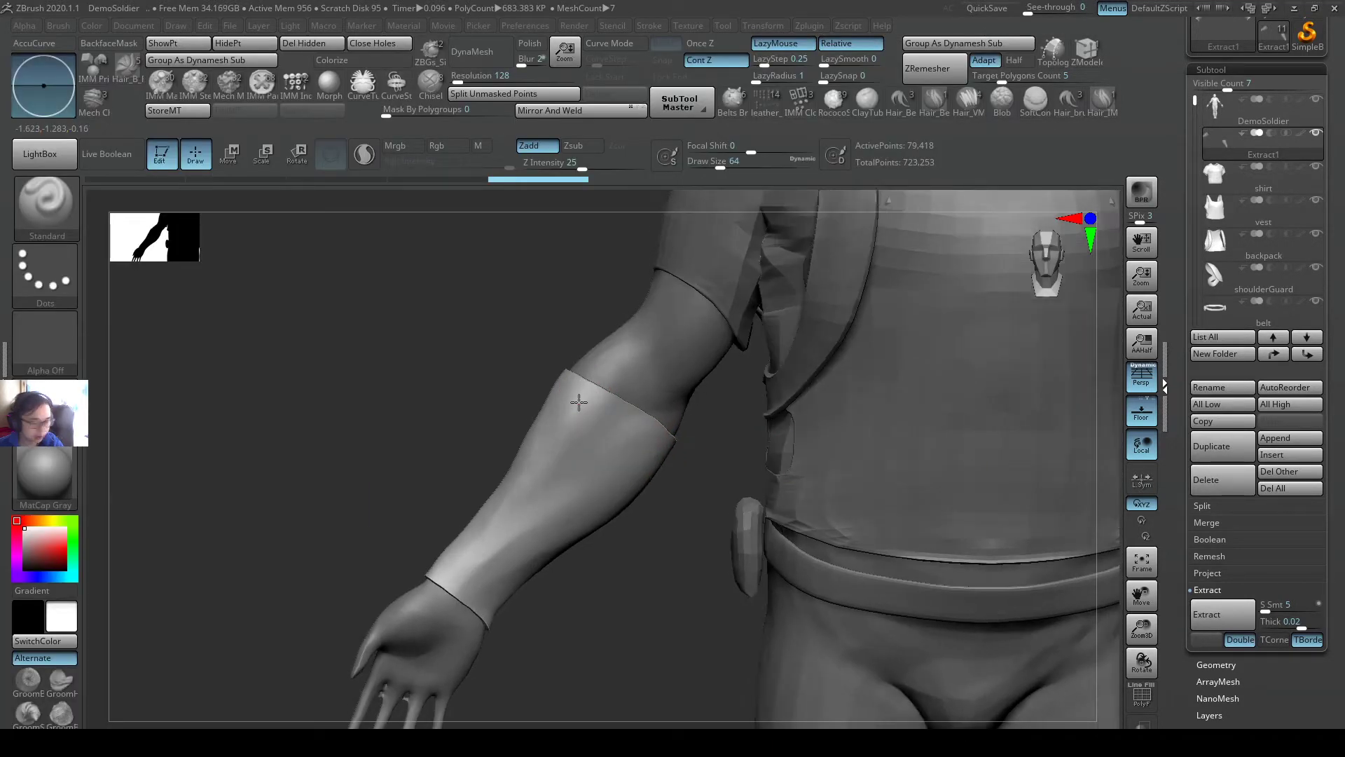
pyautogui.press('b')
pyautogui.press('t')
pyautogui.press('c')
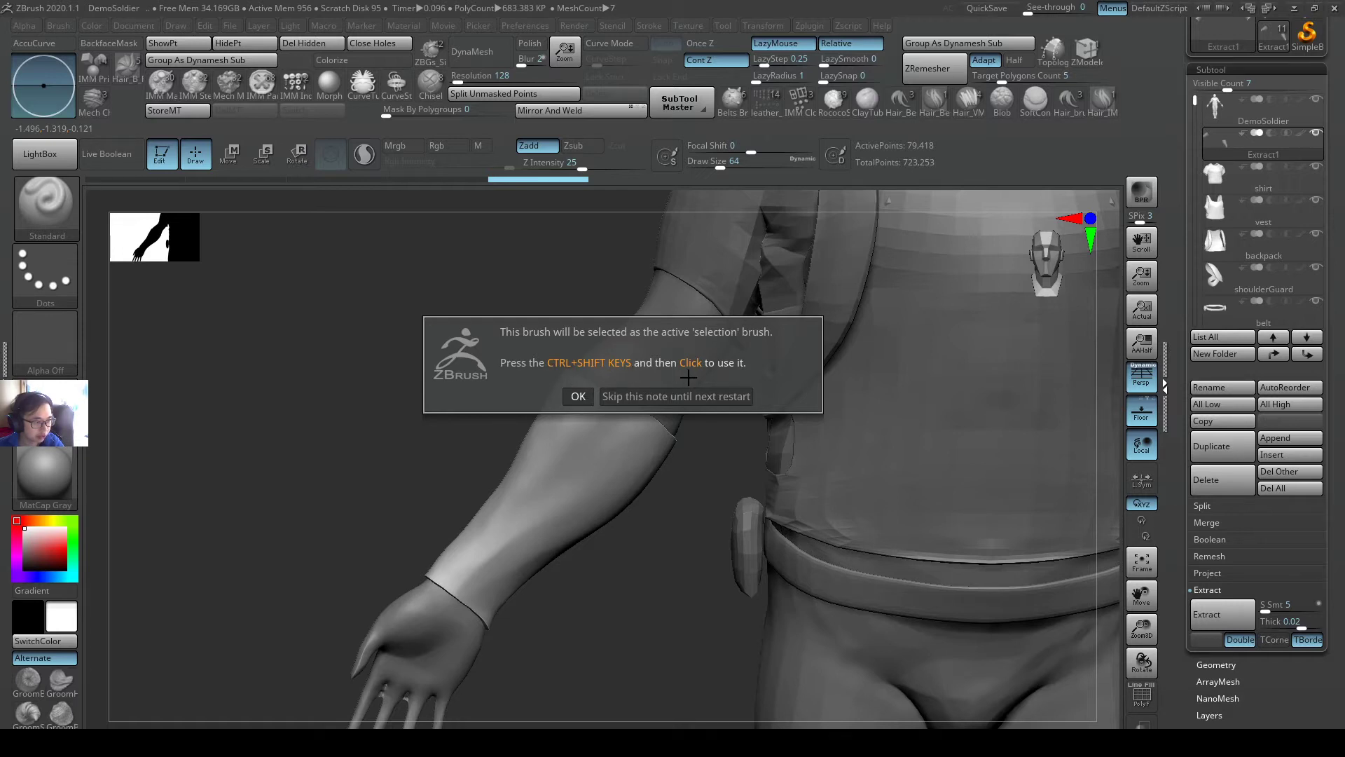
pyautogui.click(582, 397)
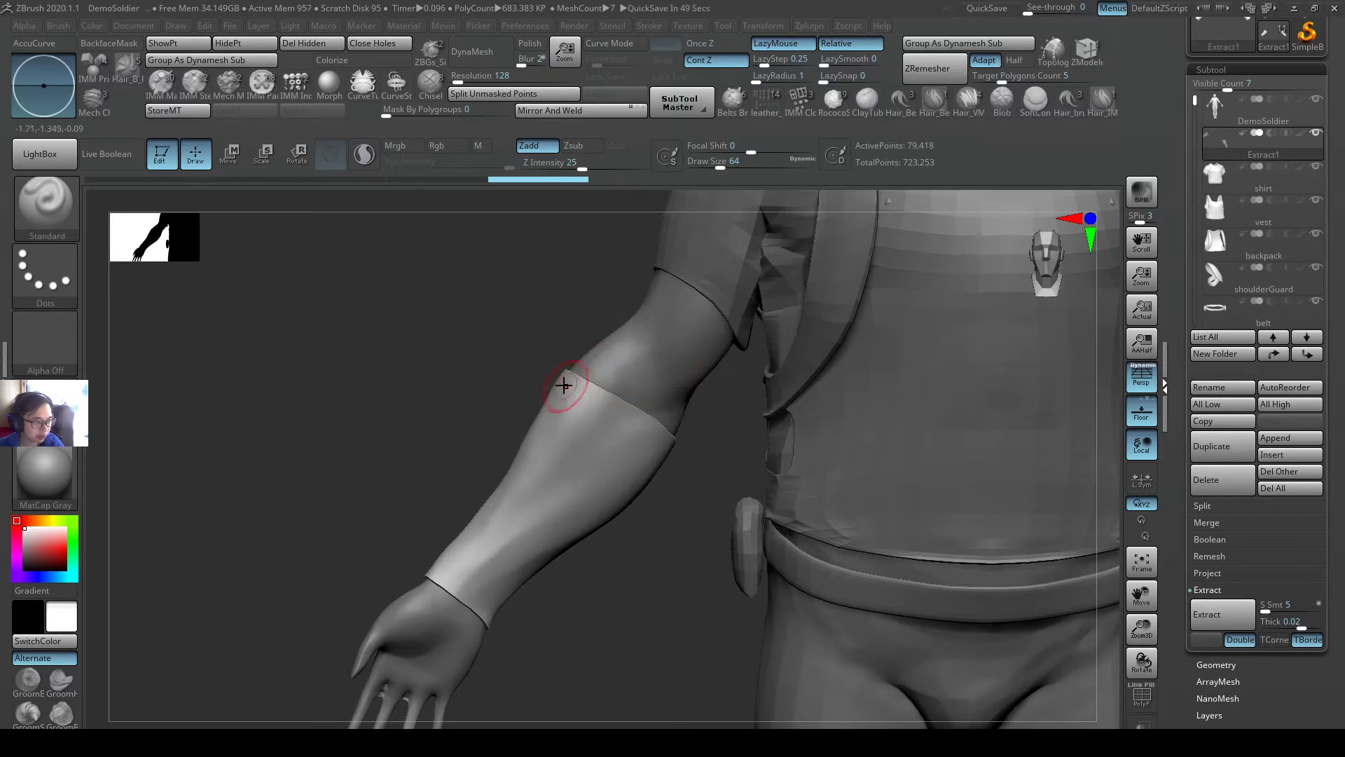
pyautogui.hotkey('ctrl', 'shift')
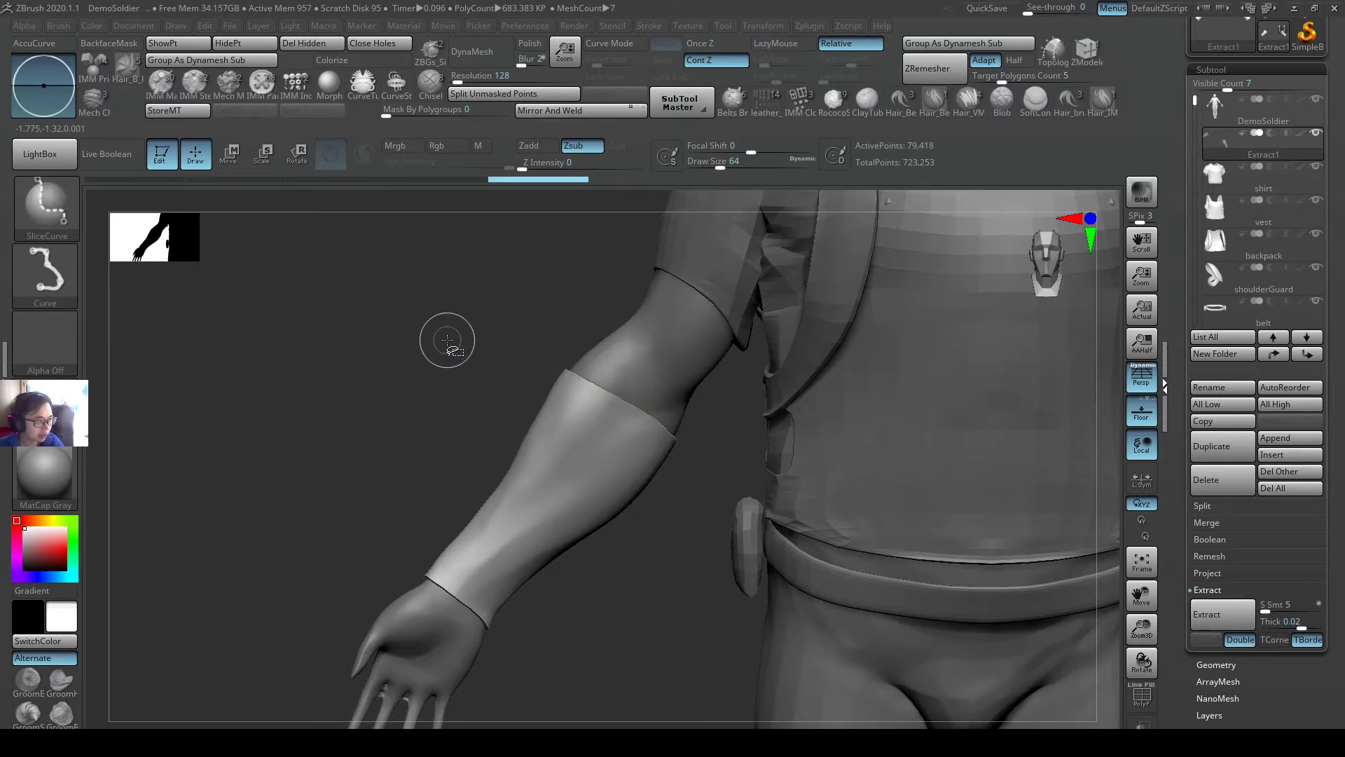
pyautogui.hotkey('ctrl', 'shift')
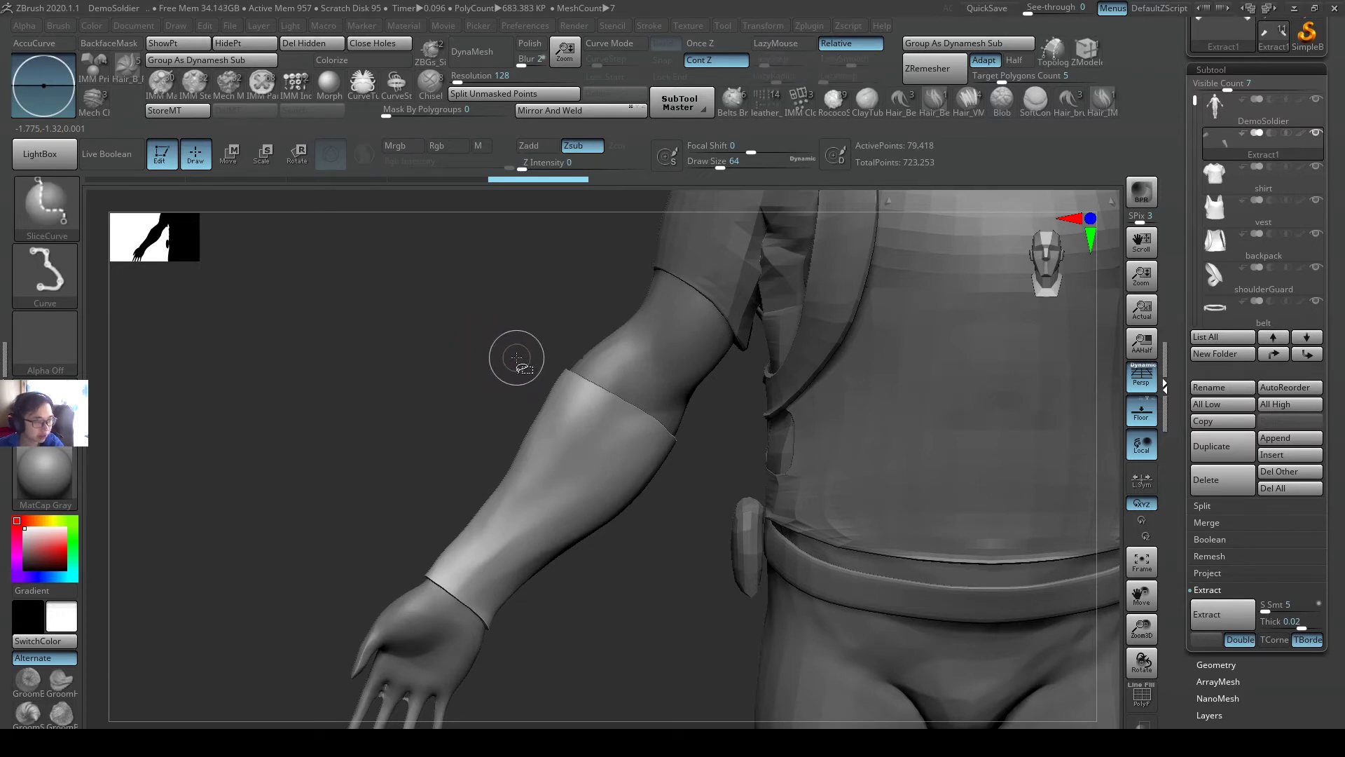
# - Slice two narrow diagonal bands across the sleeve's elbow end and display the mesh's polyframe colours
pyautogui.keyDown('ctrl'); pyautogui.keyDown('shift'); pyautogui.moveTo(517, 372); pyautogui.dragTo(704, 465); pyautogui.keyUp('shift'); pyautogui.keyUp('ctrl')
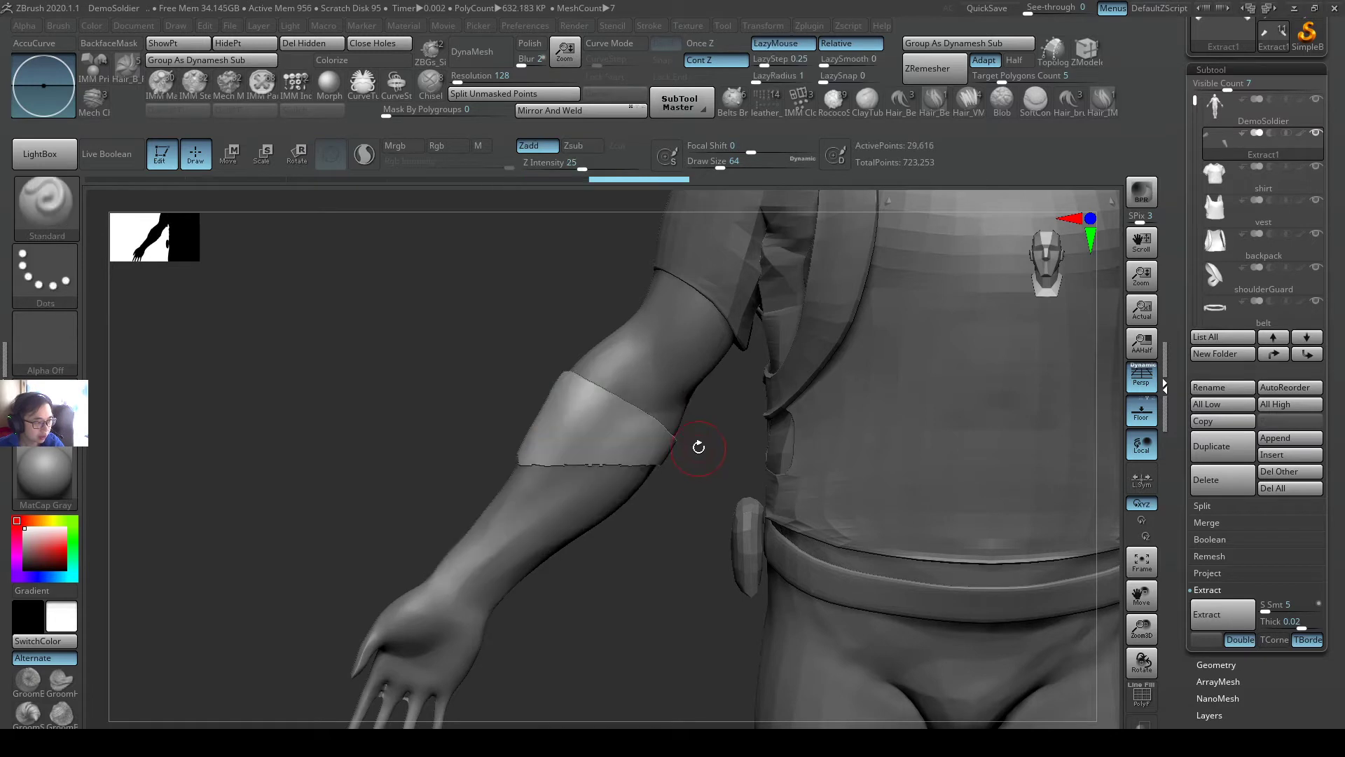
pyautogui.hotkey('ctrl', 'z')
pyautogui.keyDown('ctrl'); pyautogui.keyDown('shift'); pyautogui.moveTo(515, 363); pyautogui.dragTo(742, 505); pyautogui.keyUp('shift'); pyautogui.keyUp('ctrl')
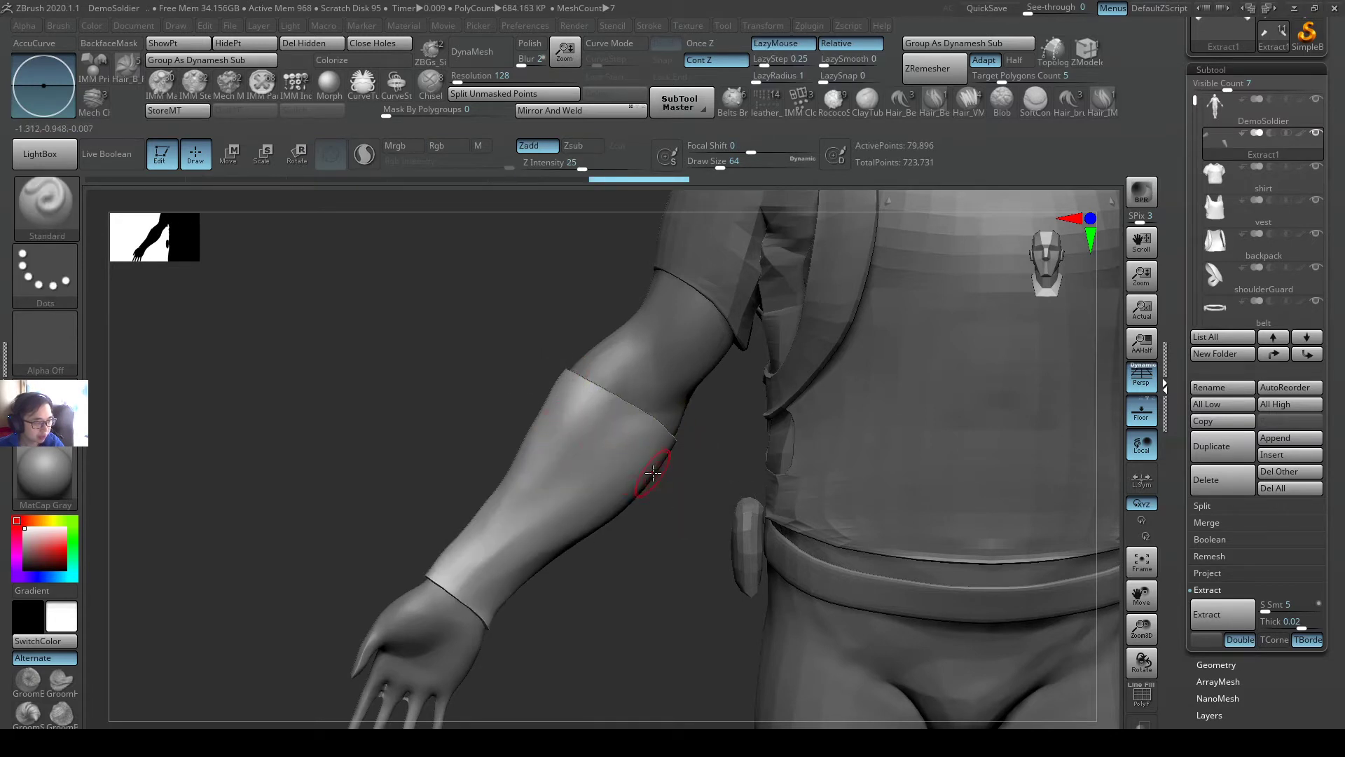
pyautogui.moveTo(658, 476)
pyautogui.mouseDown()
pyautogui.moveTo(655, 490)
pyautogui.moveTo(596, 491)
pyautogui.moveTo(675, 482)
pyautogui.moveTo(727, 497)
pyautogui.moveTo(691, 461)
pyautogui.moveTo(534, 398)
pyautogui.moveTo(623, 454)
pyautogui.mouseUp()
pyautogui.hotkey('shift', 'f')
pyautogui.keyDown('ctrl'); pyautogui.keyDown('shift'); pyautogui.moveTo(674, 496); pyautogui.dragTo(674, 497); pyautogui.keyUp('shift'); pyautogui.keyUp('ctrl')
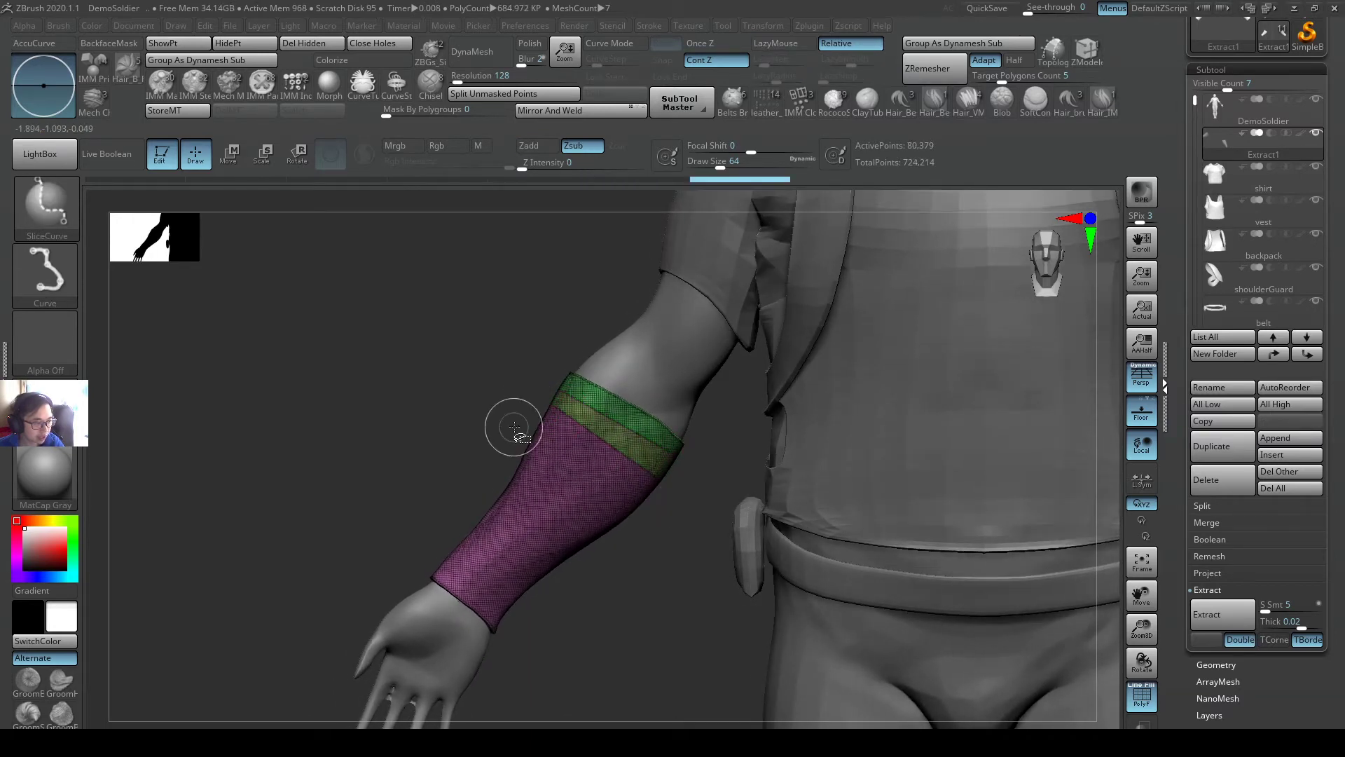
# - Slice the rest of the sleeve down to the wrist into narrow diagonal bands with SliceCurve
pyautogui.moveTo(514, 423)
pyautogui.keyDown('ctrl'); pyautogui.keyDown('shift'); pyautogui.mouseDown()
pyautogui.moveTo(665, 466)
pyautogui.moveTo(678, 503)
pyautogui.mouseUp(); pyautogui.keyUp('shift'); pyautogui.keyUp('ctrl')
pyautogui.keyDown('ctrl'); pyautogui.keyDown('shift'); pyautogui.moveTo(513, 439); pyautogui.dragTo(639, 527); pyautogui.keyUp('shift'); pyautogui.keyUp('ctrl')
pyautogui.keyDown('ctrl'); pyautogui.keyDown('shift'); pyautogui.moveTo(496, 464); pyautogui.dragTo(631, 550); pyautogui.keyUp('shift'); pyautogui.keyUp('ctrl')
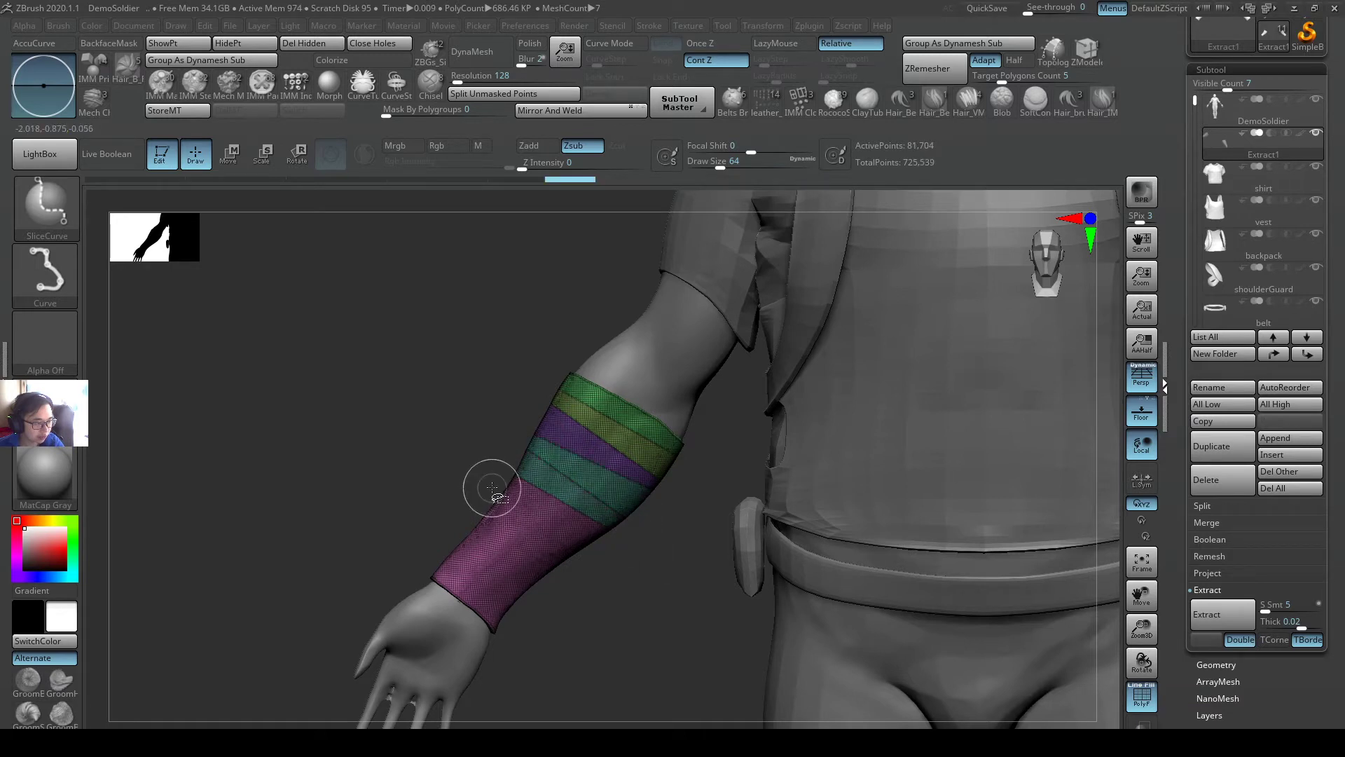
pyautogui.keyDown('ctrl'); pyautogui.keyDown('shift'); pyautogui.moveTo(507, 487); pyautogui.dragTo(583, 569); pyautogui.keyUp('shift'); pyautogui.keyUp('ctrl')
pyautogui.keyDown('ctrl'); pyautogui.keyDown('shift'); pyautogui.moveTo(484, 506); pyautogui.dragTo(560, 602); pyautogui.keyUp('shift'); pyautogui.keyUp('ctrl')
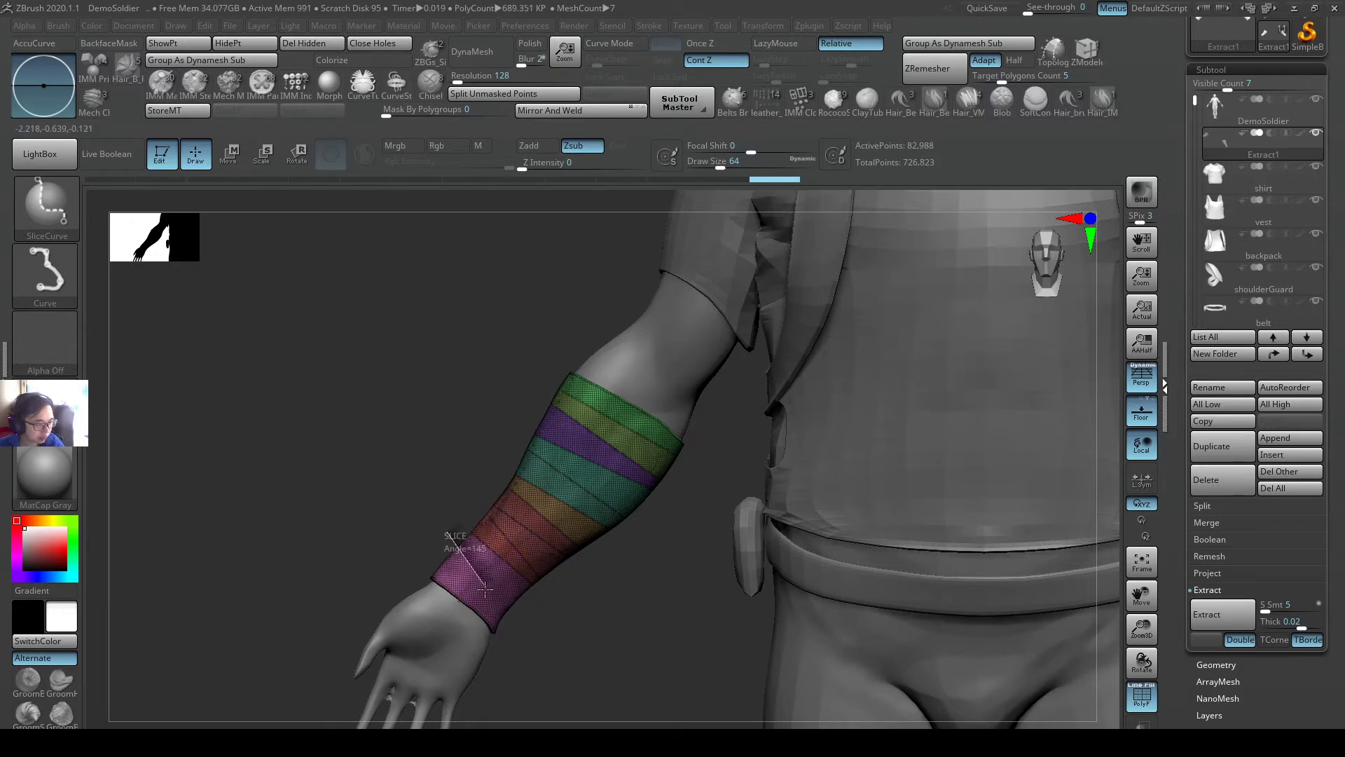
pyautogui.keyDown('ctrl'); pyautogui.keyDown('shift'); pyautogui.moveTo(450, 540); pyautogui.dragTo(533, 616); pyautogui.keyUp('shift'); pyautogui.keyUp('ctrl')
pyautogui.keyDown('ctrl'); pyautogui.keyDown('shift'); pyautogui.moveTo(448, 553); pyautogui.dragTo(538, 628); pyautogui.keyUp('shift'); pyautogui.keyUp('ctrl')
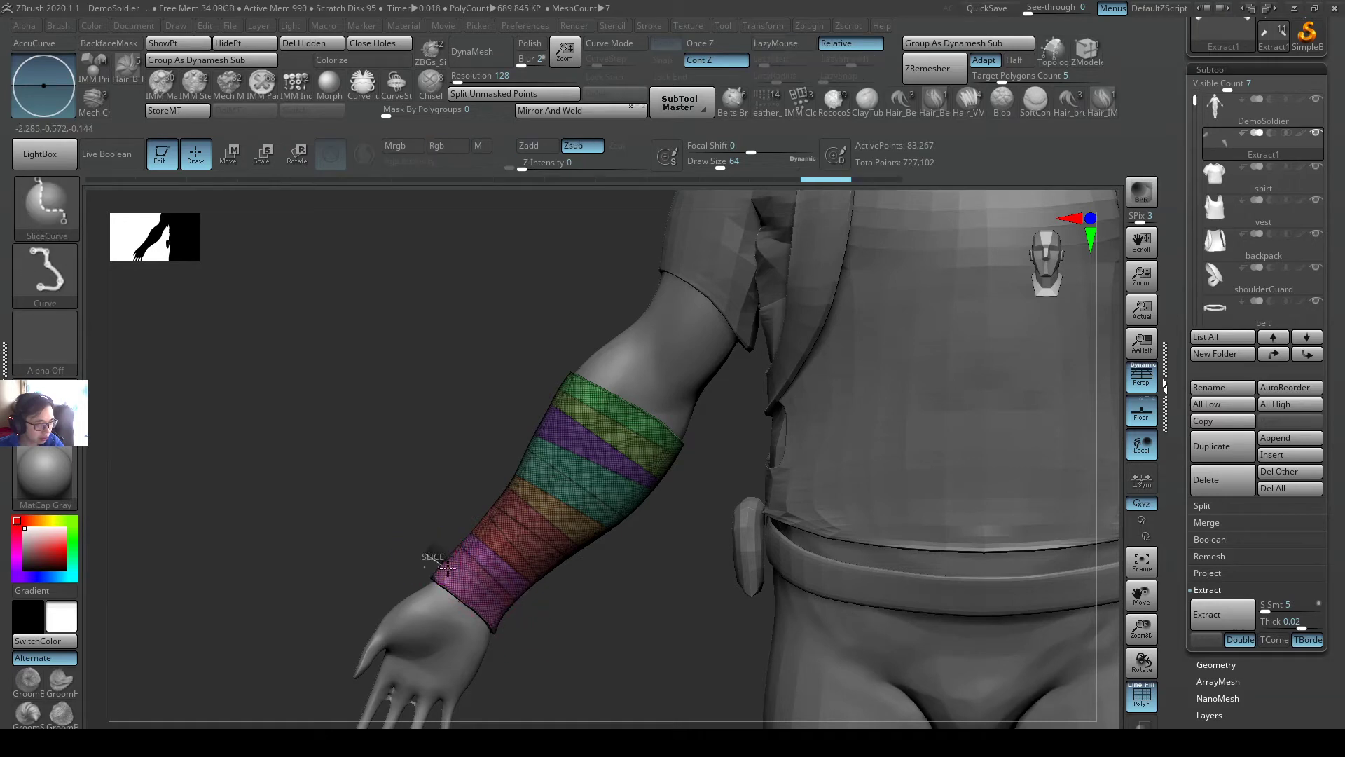
pyautogui.keyDown('ctrl'); pyautogui.keyDown('shift'); pyautogui.moveTo(429, 559); pyautogui.dragTo(537, 623); pyautogui.keyUp('shift'); pyautogui.keyUp('ctrl')
pyautogui.moveTo(590, 550); pyautogui.dragTo(795, 493)
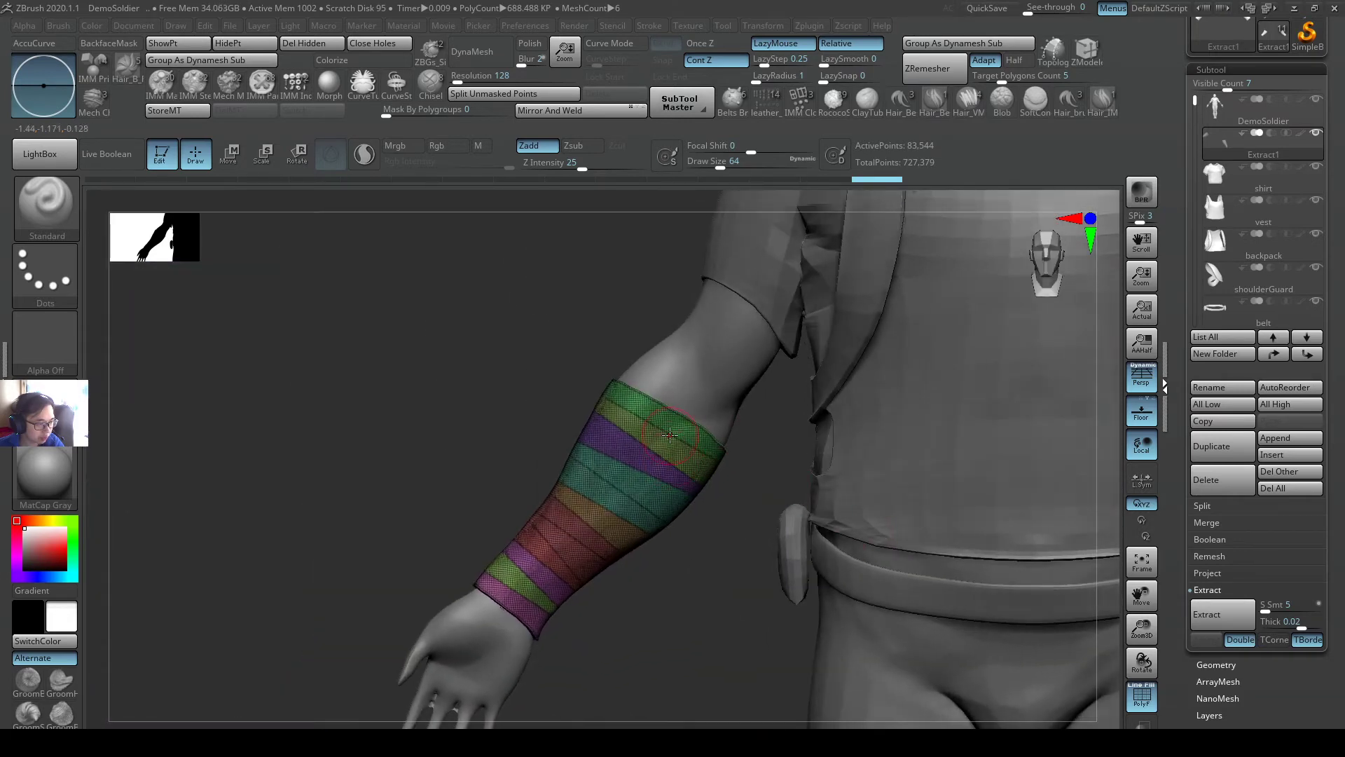
# - Look up the SliceCurve brush in the brush library
pyautogui.hotkey('ctrl', 'shift')
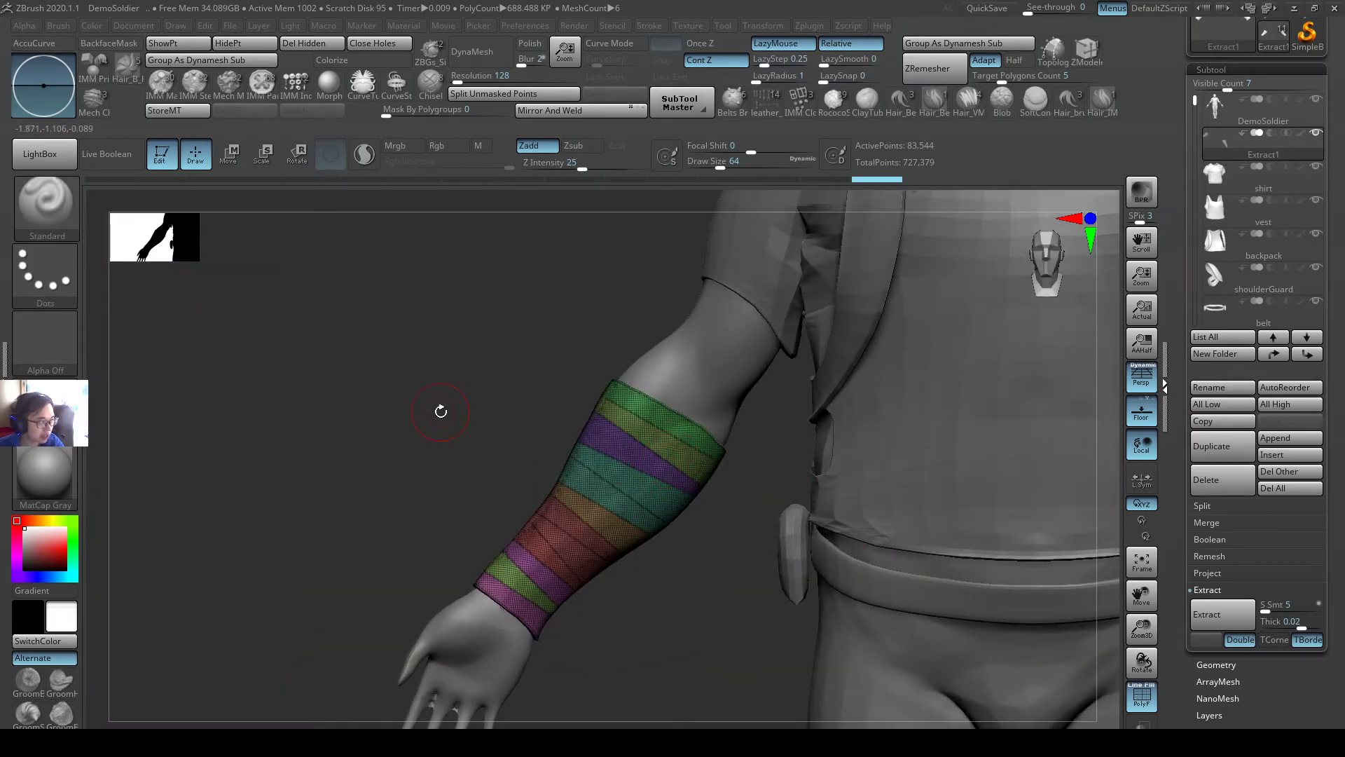
pyautogui.hotkey('ctrl', 'shift')
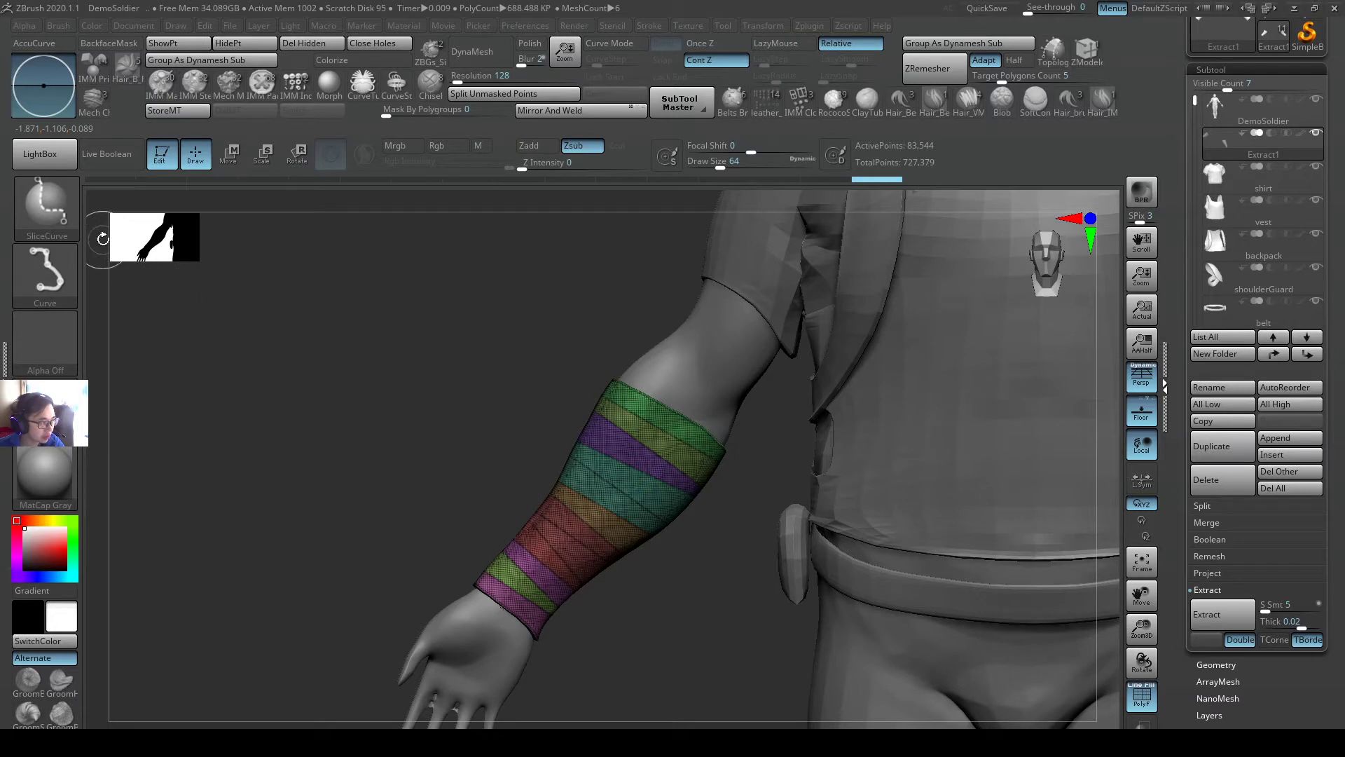
pyautogui.click(59, 230)
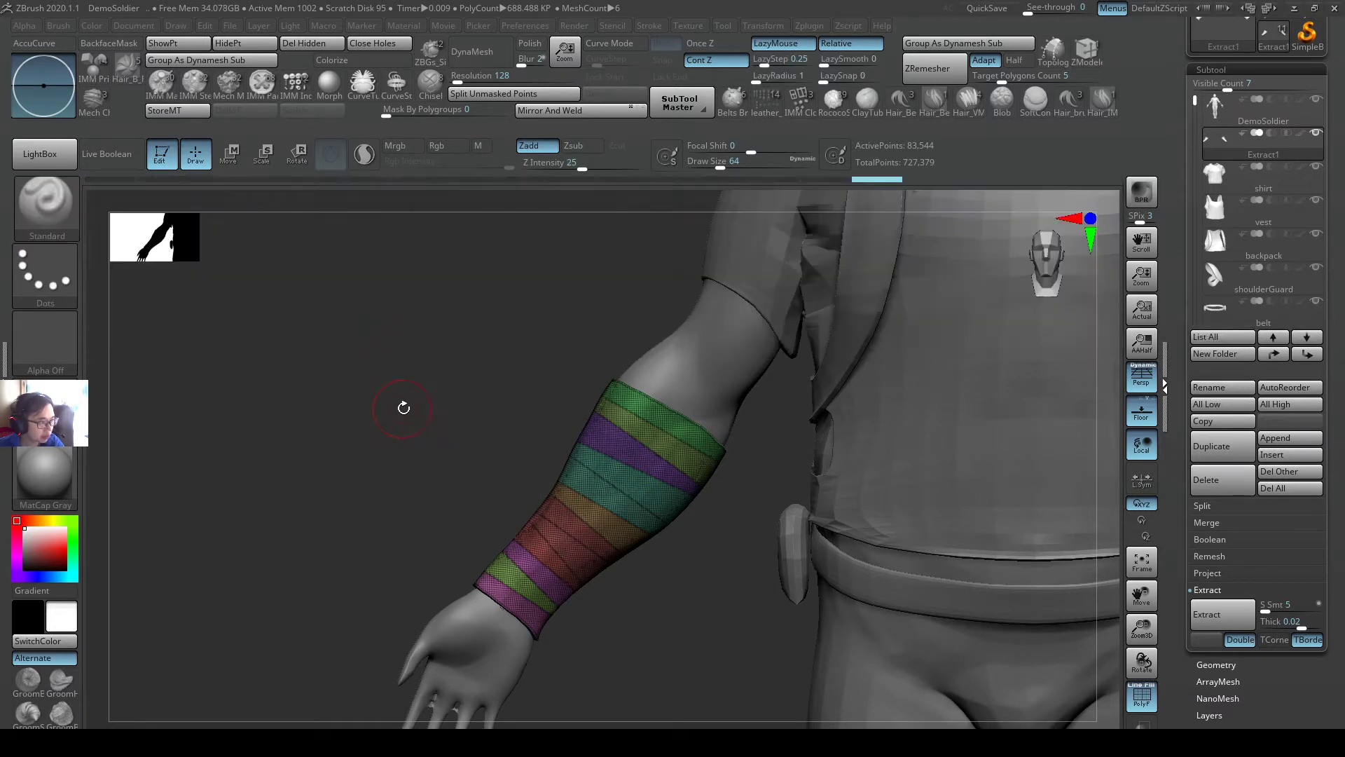
pyautogui.press('b')
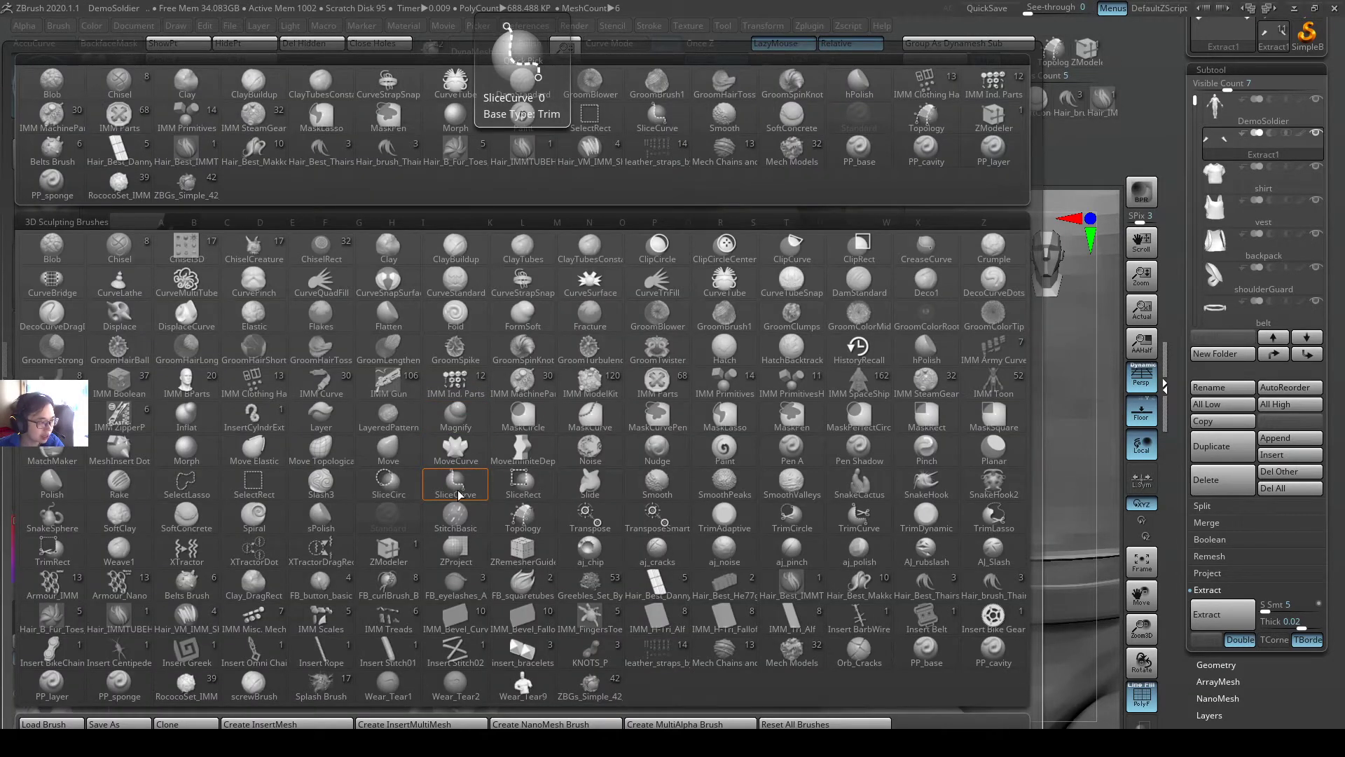
pyautogui.click(474, 497)
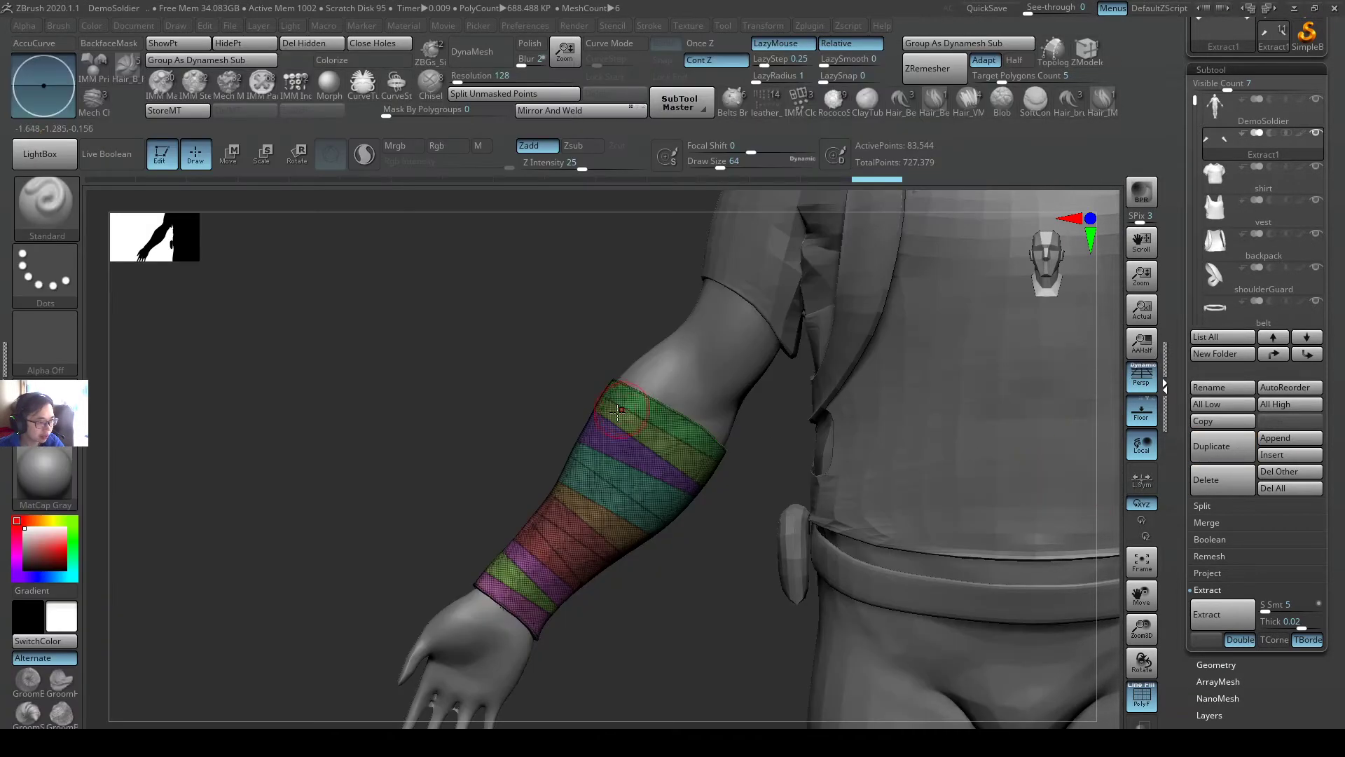
pyautogui.moveTo(616, 448)
pyautogui.keyDown('alt'); pyautogui.mouseDown(button='right')
pyautogui.moveTo(549, 458)
pyautogui.moveTo(592, 428)
pyautogui.moveTo(669, 433)
pyautogui.mouseUp(button='right'); pyautogui.keyUp('alt')
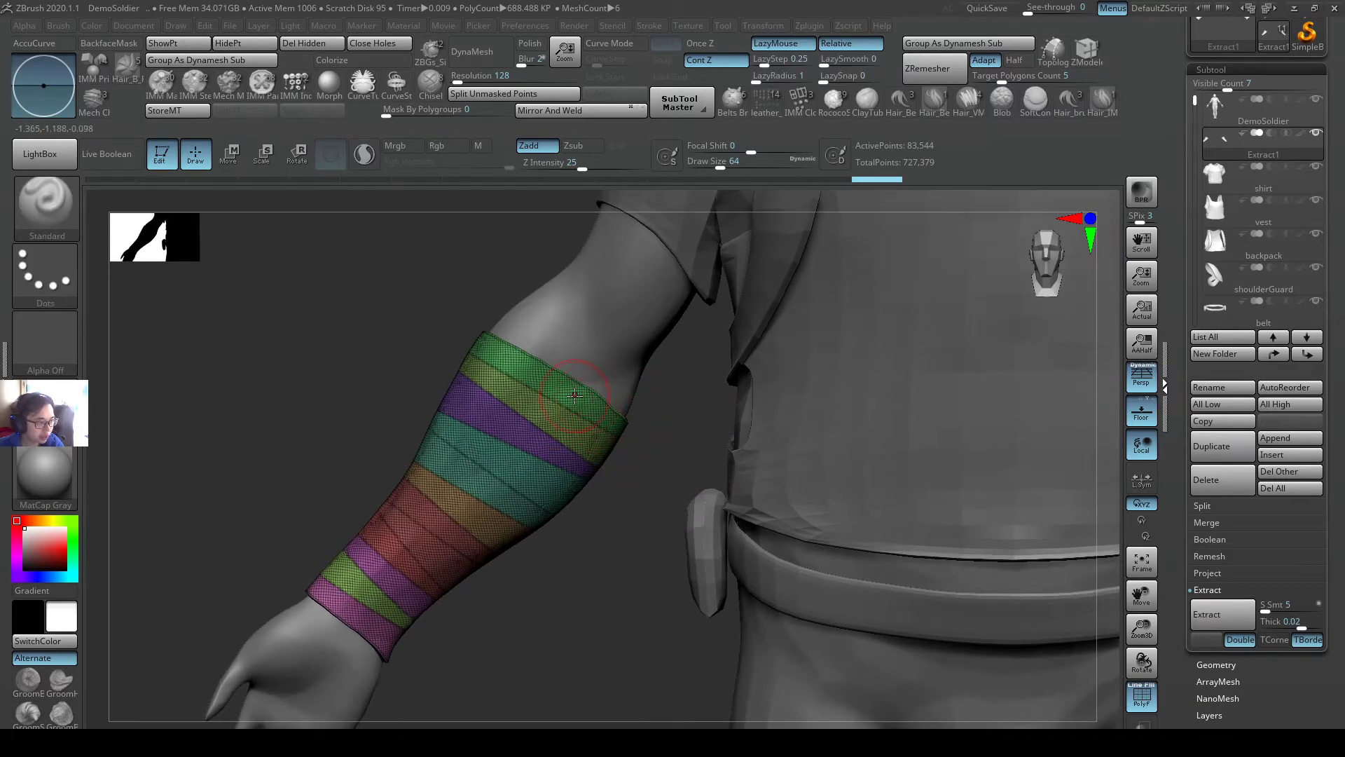
# - Isolate each of the two topmost sleeve bands in turn and slice it crosswise into two polygroups, restoring the full view
pyautogui.hotkey('ctrl', 'shift')
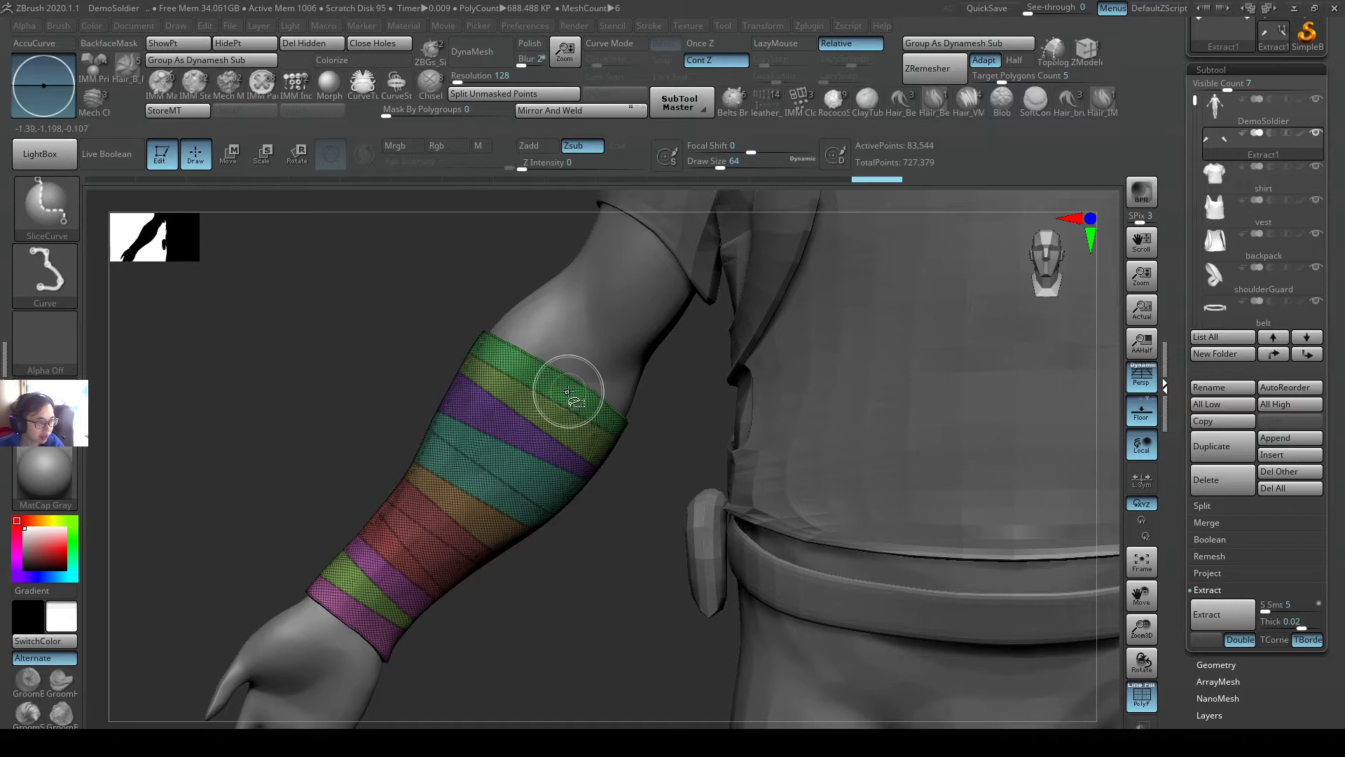
pyautogui.keyDown('ctrl'); pyautogui.keyDown('shift'); pyautogui.click(567, 393); pyautogui.keyUp('shift'); pyautogui.keyUp('ctrl')
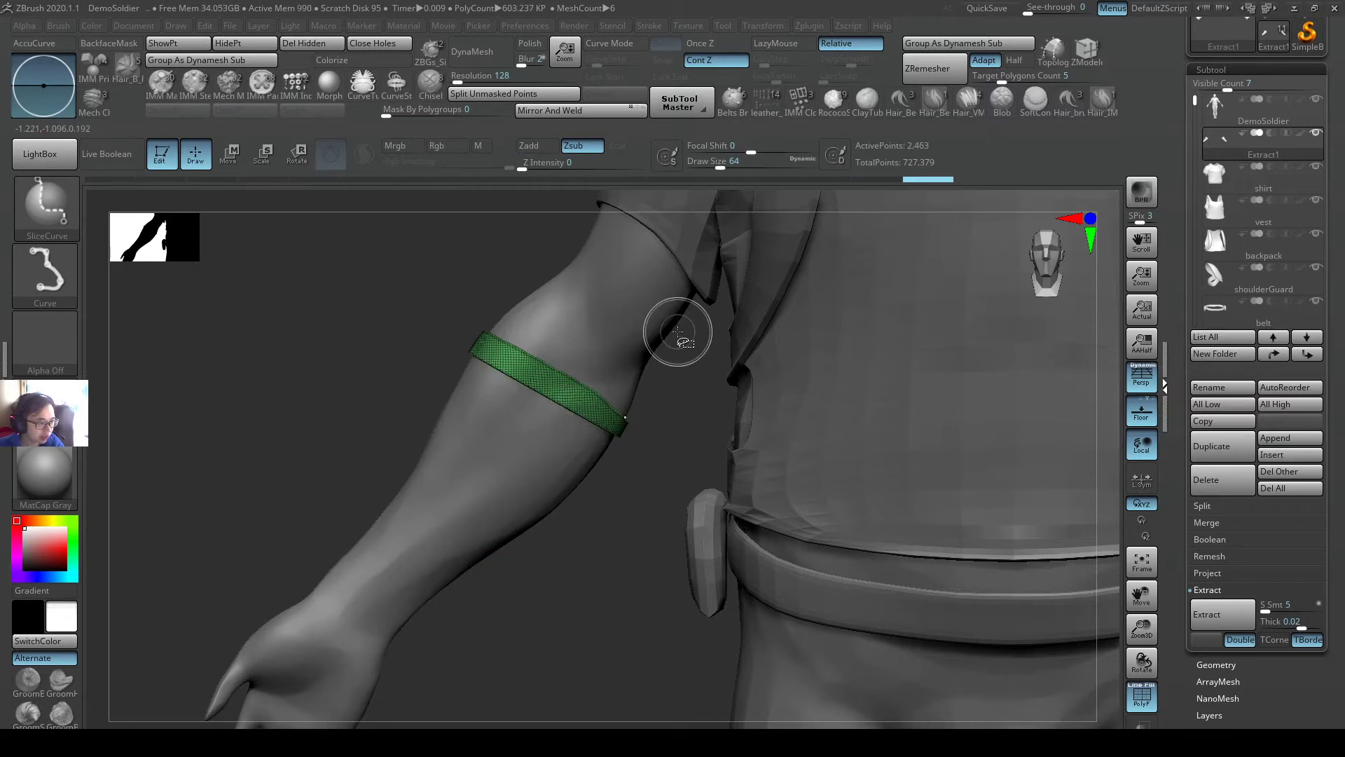
pyautogui.keyDown('ctrl'); pyautogui.keyDown('shift'); pyautogui.moveTo(685, 326); pyautogui.dragTo(480, 429); pyautogui.keyUp('shift'); pyautogui.keyUp('ctrl')
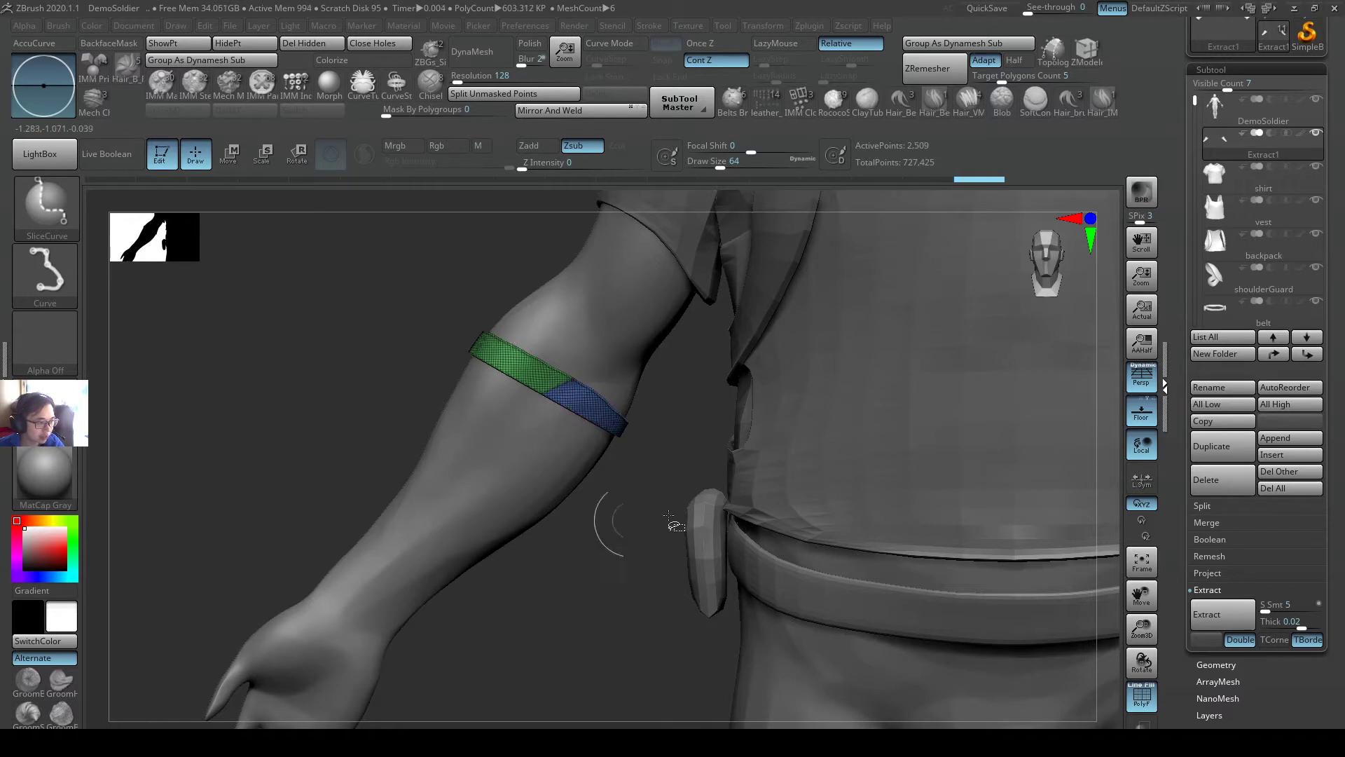
pyautogui.keyDown('ctrl'); pyautogui.keyDown('shift'); pyautogui.click(650, 479); pyautogui.keyUp('shift'); pyautogui.keyUp('ctrl')
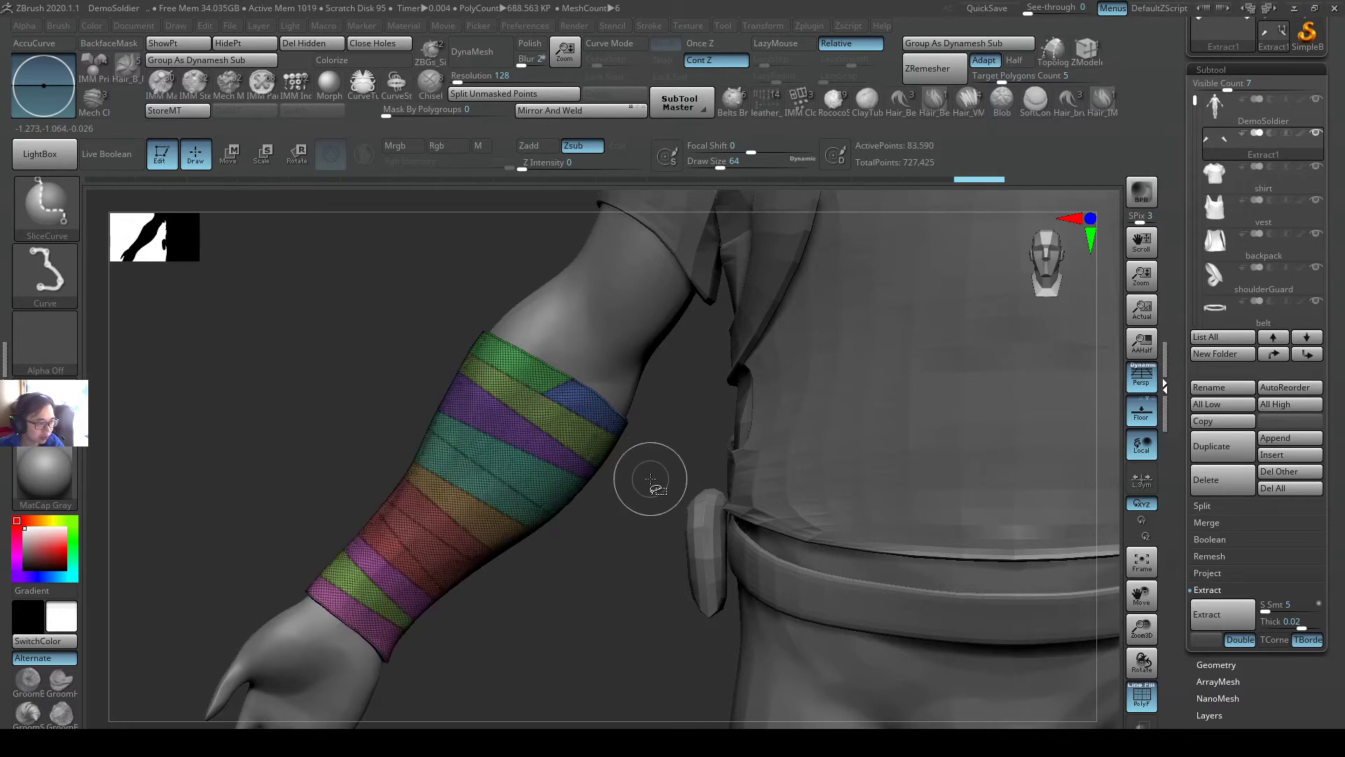
pyautogui.keyDown('ctrl'); pyautogui.keyDown('shift'); pyautogui.click(536, 396); pyautogui.keyUp('shift'); pyautogui.keyUp('ctrl')
pyautogui.keyDown('ctrl'); pyautogui.keyDown('shift'); pyautogui.click(650, 477); pyautogui.keyUp('shift'); pyautogui.keyUp('ctrl')
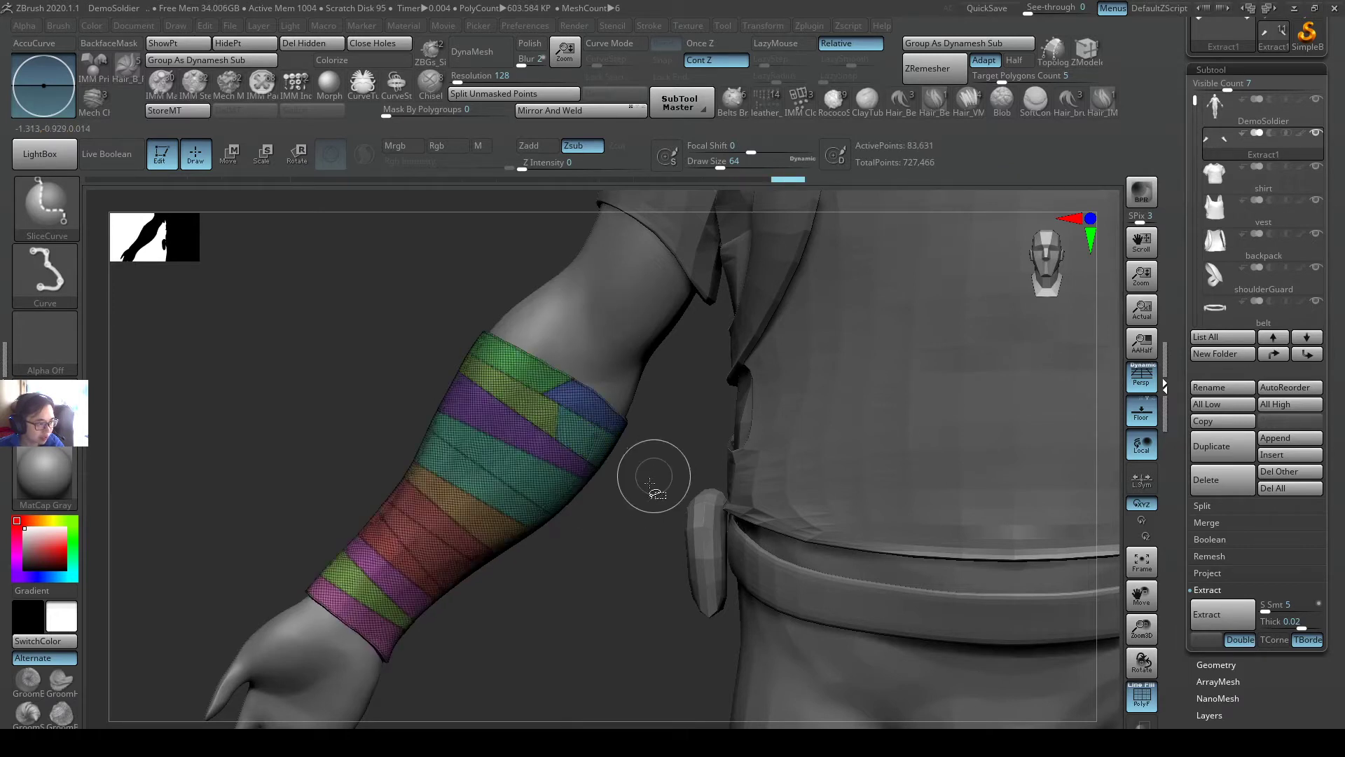
# - Isolate the purple band and the teal band beneath it one by one and slice each crosswise into two polygroups
pyautogui.keyDown('ctrl'); pyautogui.keyDown('shift'); pyautogui.click(517, 422); pyautogui.keyUp('shift'); pyautogui.keyUp('ctrl')
pyautogui.keyDown('ctrl'); pyautogui.keyDown('shift'); pyautogui.moveTo(530, 364); pyautogui.dragTo(507, 514); pyautogui.keyUp('shift'); pyautogui.keyUp('ctrl')
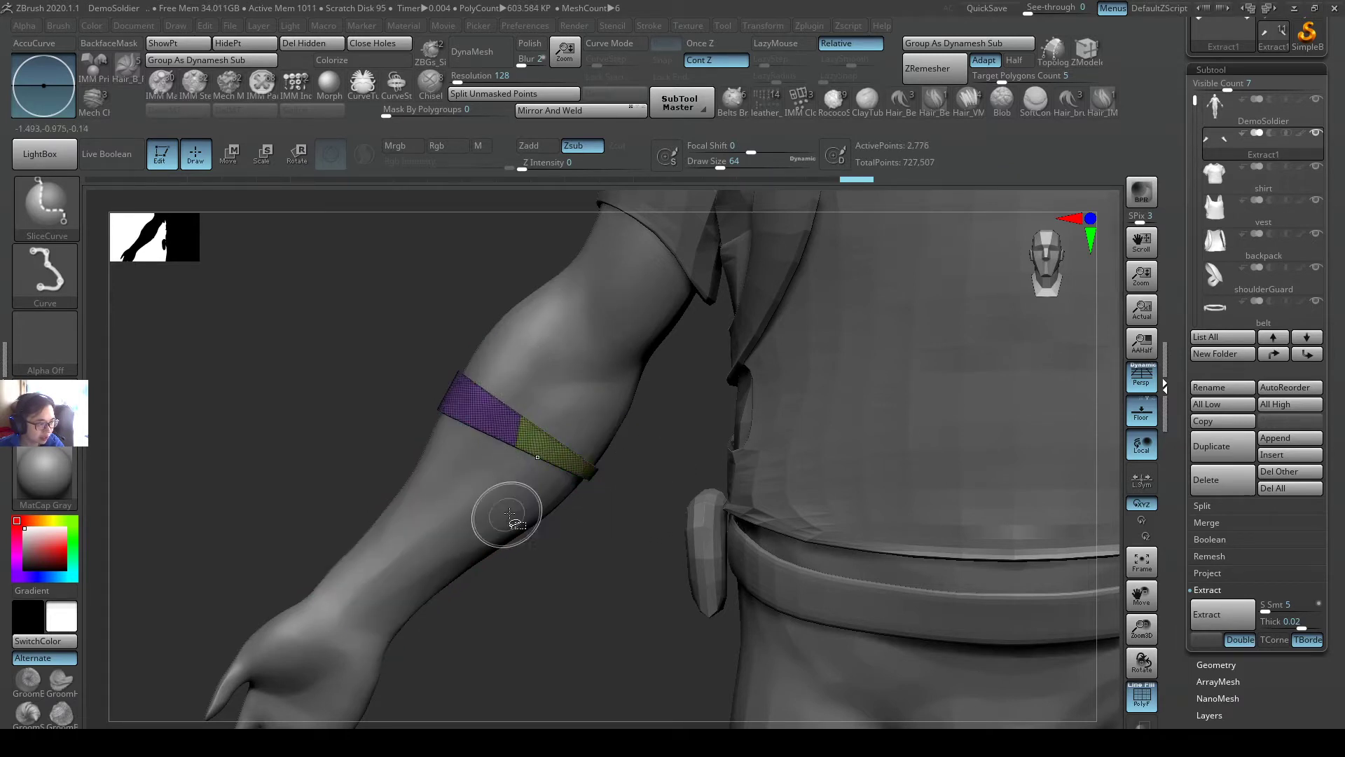
pyautogui.keyDown('ctrl'); pyautogui.keyDown('shift'); pyautogui.click(614, 443); pyautogui.keyUp('shift'); pyautogui.keyUp('ctrl')
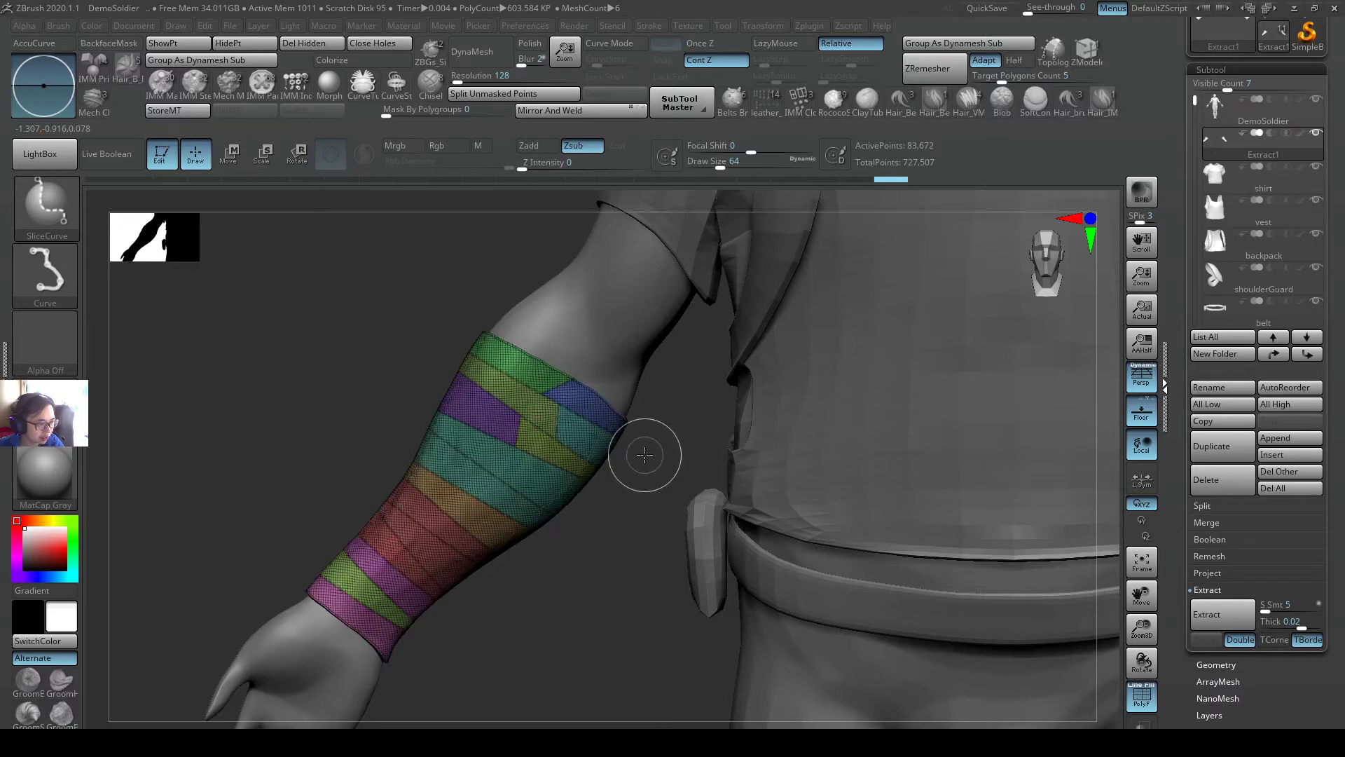
pyautogui.keyDown('ctrl'); pyautogui.keyDown('shift'); pyautogui.click(510, 466); pyautogui.keyUp('shift'); pyautogui.keyUp('ctrl')
pyautogui.keyDown('ctrl'); pyautogui.keyDown('shift'); pyautogui.moveTo(583, 356); pyautogui.dragTo(398, 551); pyautogui.keyUp('shift'); pyautogui.keyUp('ctrl')
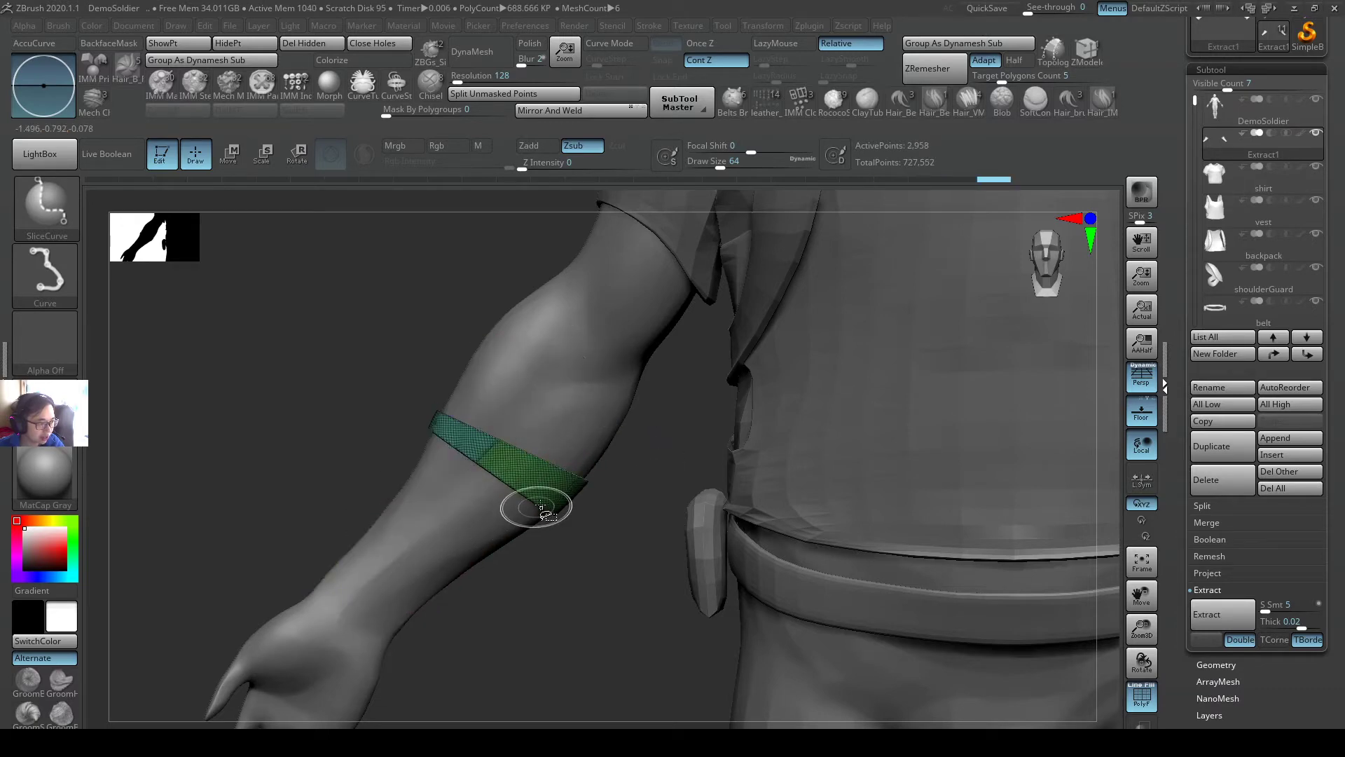
pyautogui.keyDown('ctrl'); pyautogui.keyDown('shift'); pyautogui.click(643, 486); pyautogui.keyUp('shift'); pyautogui.keyUp('ctrl')
# - Split the remaining undivided teal mid-forearm band and the orange band below it crosswise, isolating each one for its slice
pyautogui.keyDown('alt'); pyautogui.moveTo(591, 473); pyautogui.dragTo(571, 541, button='right'); pyautogui.keyUp('alt')
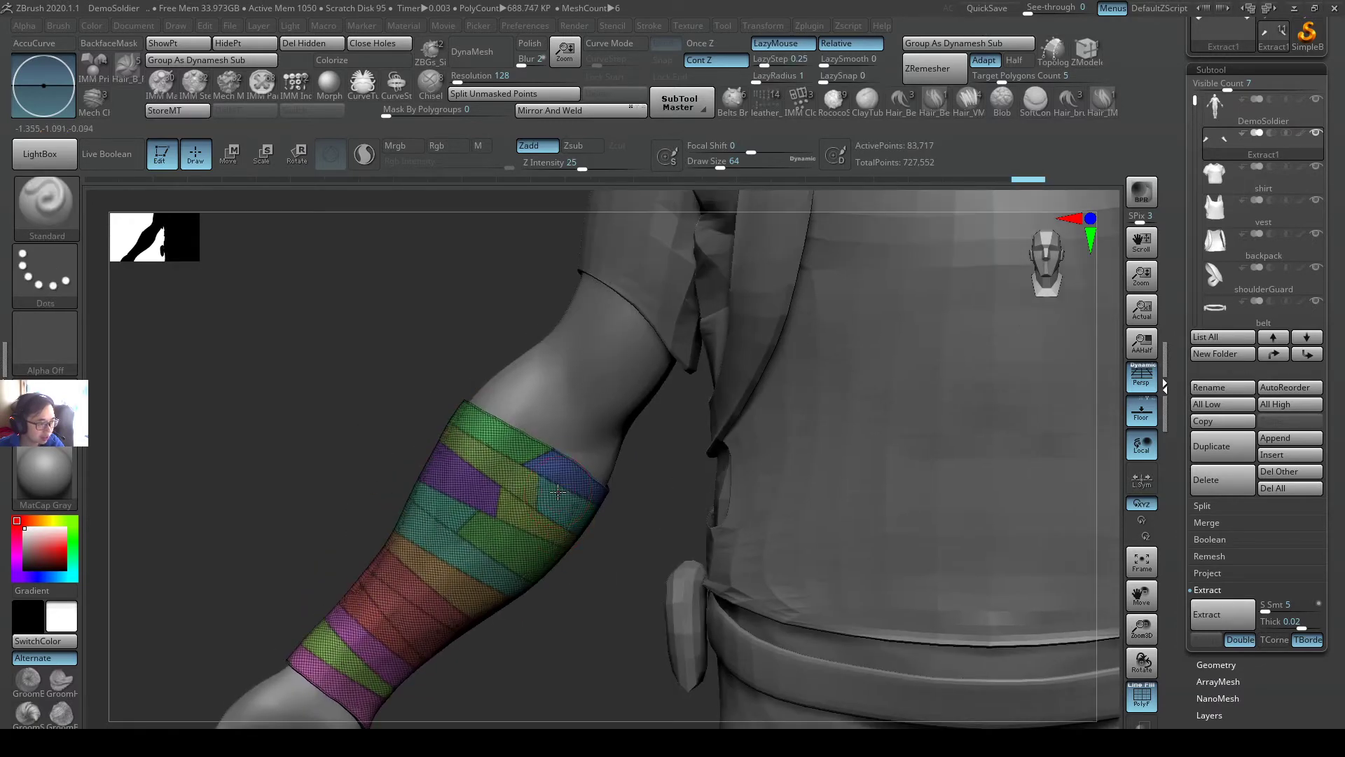
pyautogui.moveTo(558, 492)
pyautogui.mouseDown(button='right')
pyautogui.moveTo(571, 526)
pyautogui.moveTo(610, 481)
pyautogui.moveTo(683, 513)
pyautogui.moveTo(578, 470)
pyautogui.moveTo(575, 416)
pyautogui.moveTo(557, 454)
pyautogui.moveTo(517, 468)
pyautogui.moveTo(552, 522)
pyautogui.moveTo(465, 496)
pyautogui.mouseUp(button='right')
pyautogui.keyDown('ctrl'); pyautogui.keyDown('shift'); pyautogui.click(465, 495); pyautogui.keyUp('shift'); pyautogui.keyUp('ctrl')
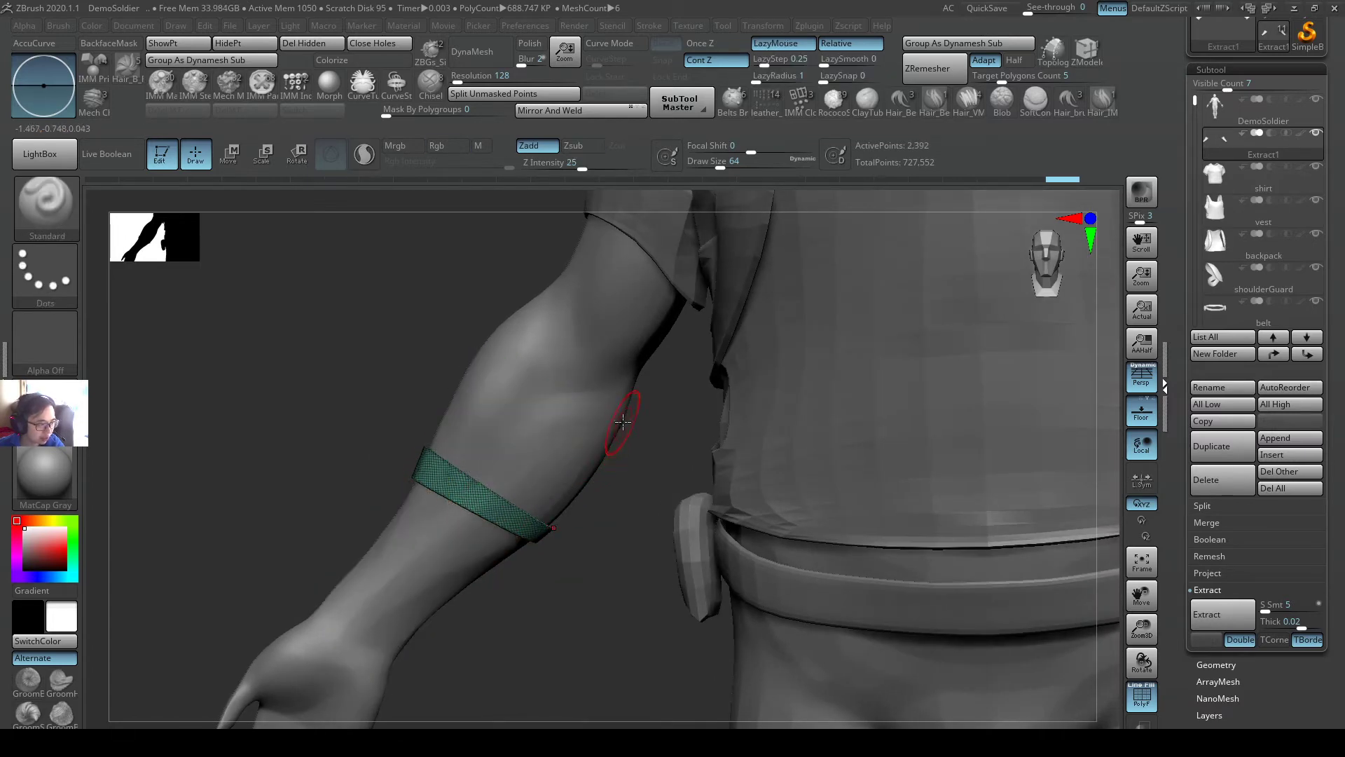
pyautogui.keyDown('ctrl'); pyautogui.keyDown('shift'); pyautogui.moveTo(617, 414); pyautogui.dragTo(507, 503); pyautogui.keyUp('shift'); pyautogui.keyUp('ctrl')
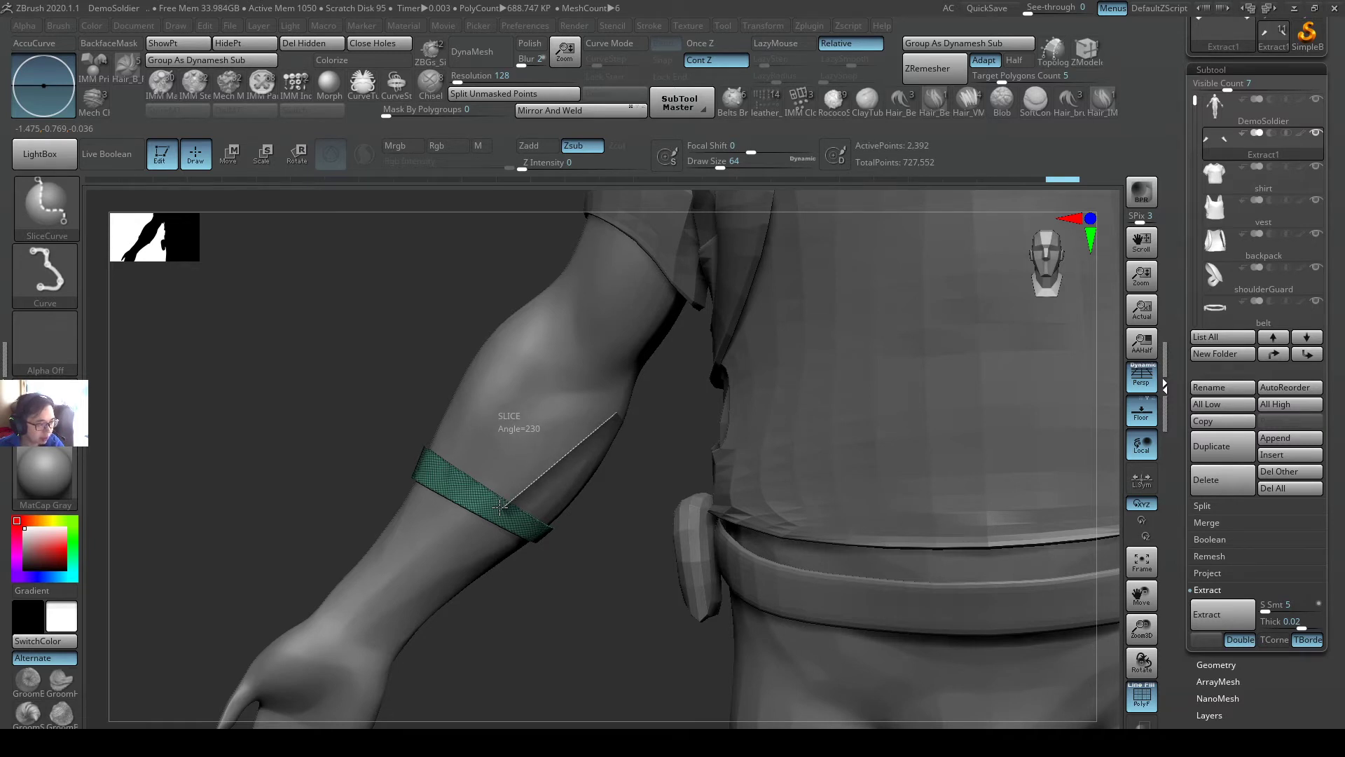
pyautogui.press('alt')
pyautogui.keyDown('ctrl'); pyautogui.keyDown('shift'); pyautogui.moveTo(493, 509); pyautogui.dragTo(400, 492); pyautogui.keyUp('shift'); pyautogui.keyUp('ctrl')
pyautogui.keyDown('ctrl'); pyautogui.keyDown('shift'); pyautogui.click(477, 610); pyautogui.keyUp('shift'); pyautogui.keyUp('ctrl')
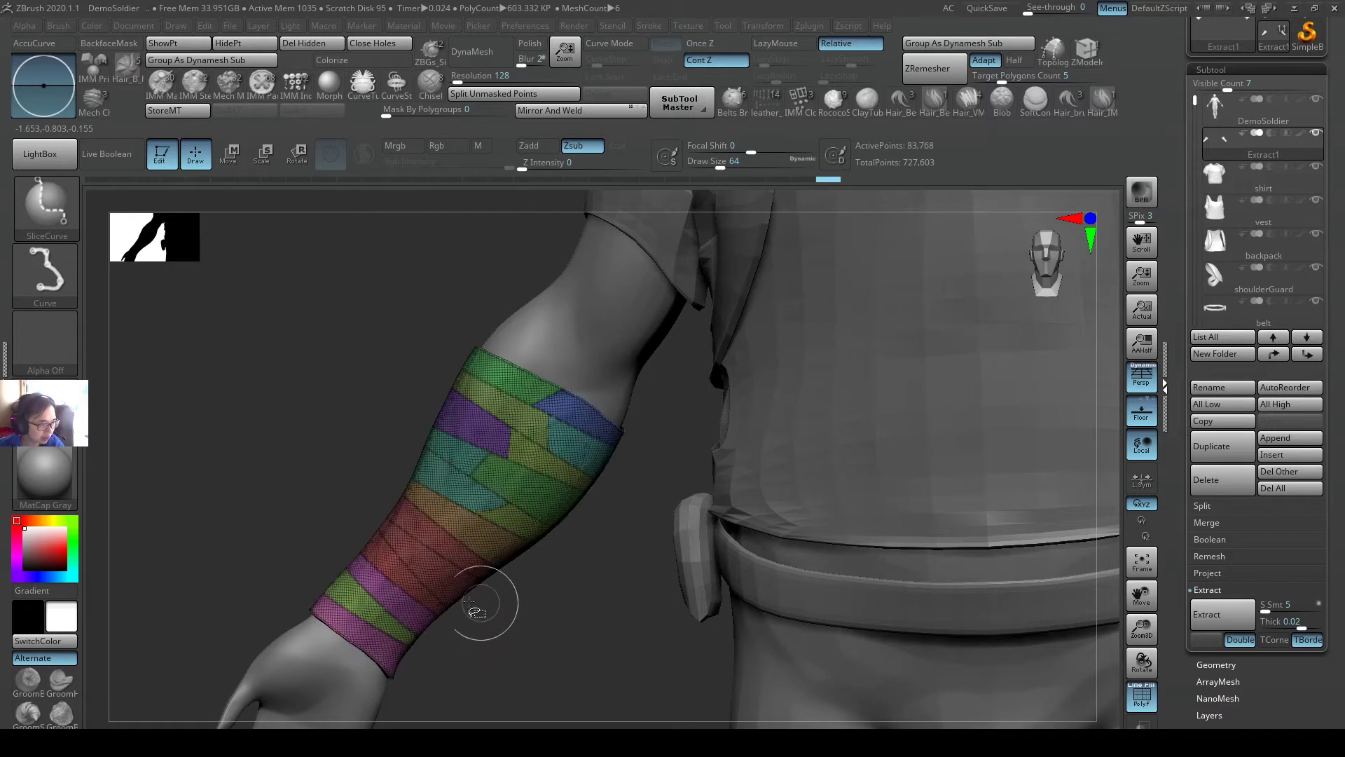
pyautogui.keyDown('ctrl'); pyautogui.keyDown('shift'); pyautogui.click(448, 515); pyautogui.keyUp('shift'); pyautogui.keyUp('ctrl')
pyautogui.keyDown('ctrl'); pyautogui.keyDown('shift'); pyautogui.moveTo(493, 378); pyautogui.dragTo(455, 503); pyautogui.keyUp('shift'); pyautogui.keyUp('ctrl')
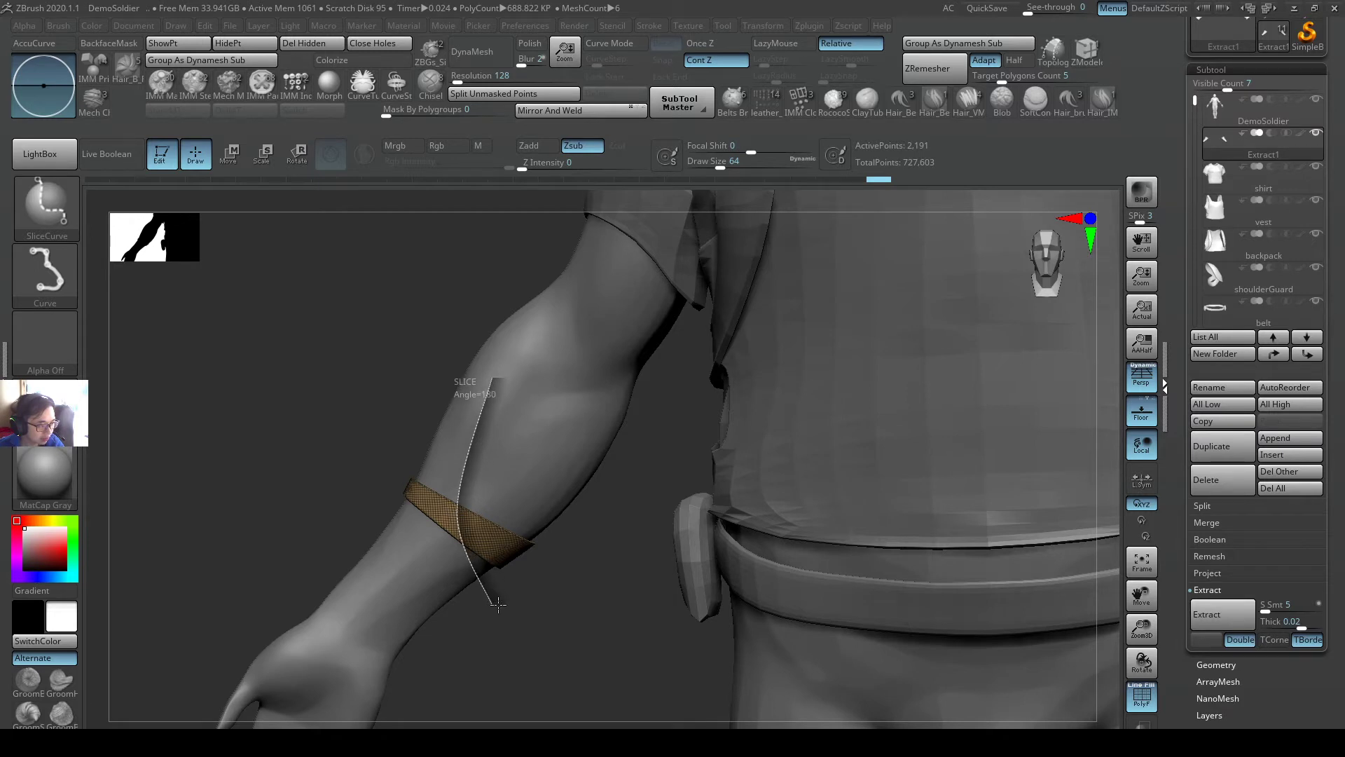
pyautogui.keyDown('ctrl'); pyautogui.keyDown('shift'); pyautogui.moveTo(498, 604); pyautogui.dragTo(498, 604); pyautogui.keyUp('shift'); pyautogui.keyUp('ctrl')
pyautogui.keyDown('ctrl'); pyautogui.keyDown('shift'); pyautogui.click(600, 515); pyautogui.keyUp('shift'); pyautogui.keyUp('ctrl')
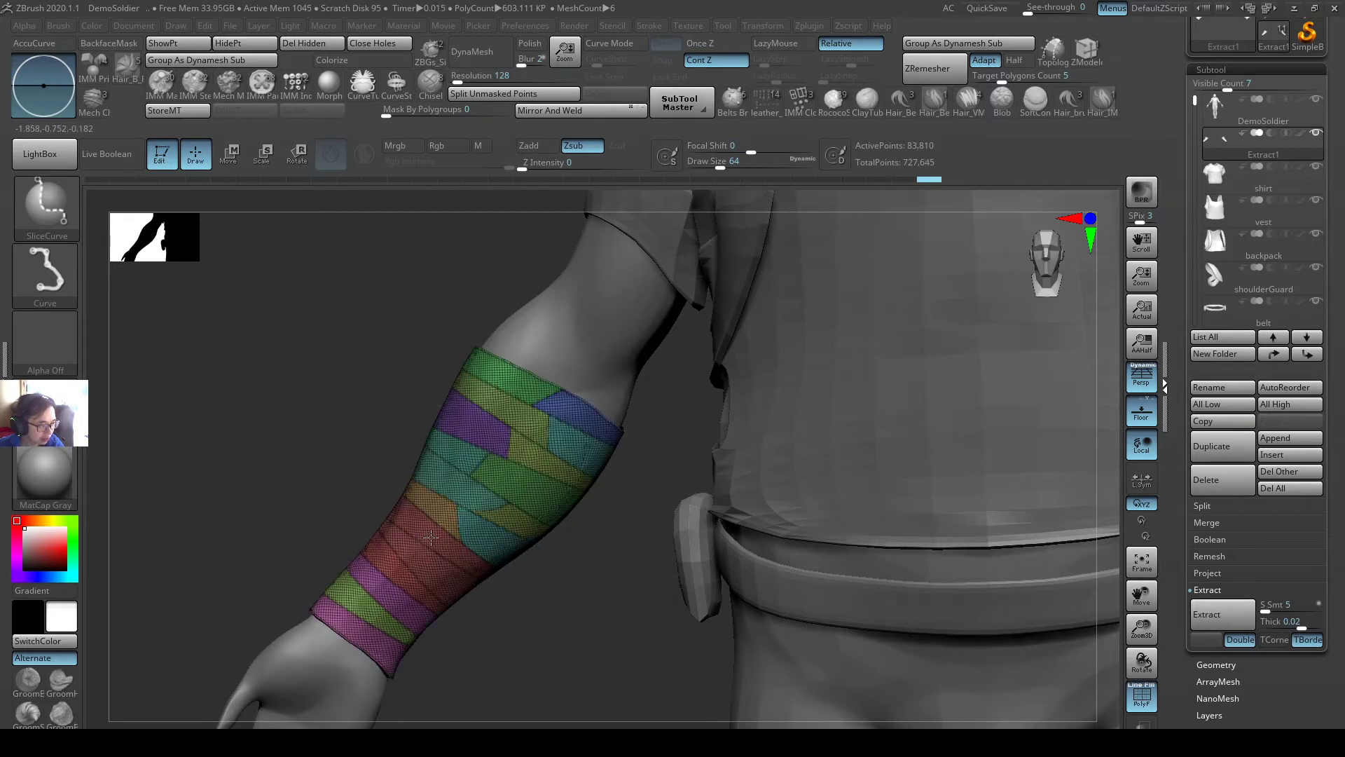
# - Split the three red lower-forearm bands crosswise at varied angles with SliceCurve, isolating each before slicing
pyautogui.keyDown('ctrl'); pyautogui.keyDown('shift'); pyautogui.click(431, 537); pyautogui.keyUp('shift'); pyautogui.keyUp('ctrl')
pyautogui.keyDown('ctrl'); pyautogui.keyDown('shift'); pyautogui.moveTo(588, 419); pyautogui.dragTo(357, 522); pyautogui.keyUp('shift'); pyautogui.keyUp('ctrl')
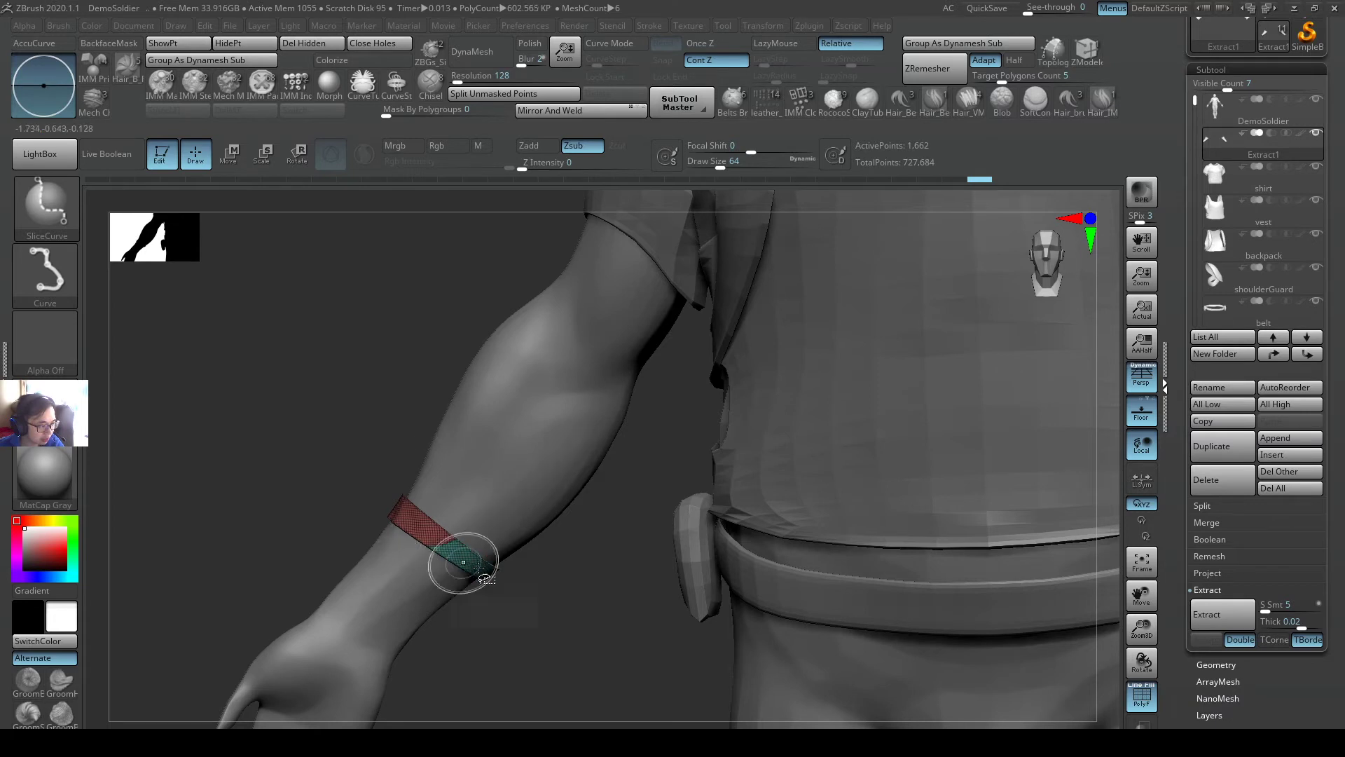
pyautogui.keyDown('ctrl'); pyautogui.keyDown('shift'); pyautogui.click(577, 566); pyautogui.keyUp('shift'); pyautogui.keyUp('ctrl')
pyautogui.keyDown('ctrl'); pyautogui.keyDown('shift'); pyautogui.click(426, 551); pyautogui.keyUp('shift'); pyautogui.keyUp('ctrl')
pyautogui.moveTo(477, 436)
pyautogui.keyDown('ctrl'); pyautogui.keyDown('shift'); pyautogui.mouseDown()
pyautogui.moveTo(408, 622)
pyautogui.moveTo(428, 627)
pyautogui.moveTo(406, 555)
pyautogui.moveTo(456, 649)
pyautogui.moveTo(483, 670)
pyautogui.mouseUp(); pyautogui.keyUp('shift'); pyautogui.keyUp('ctrl')
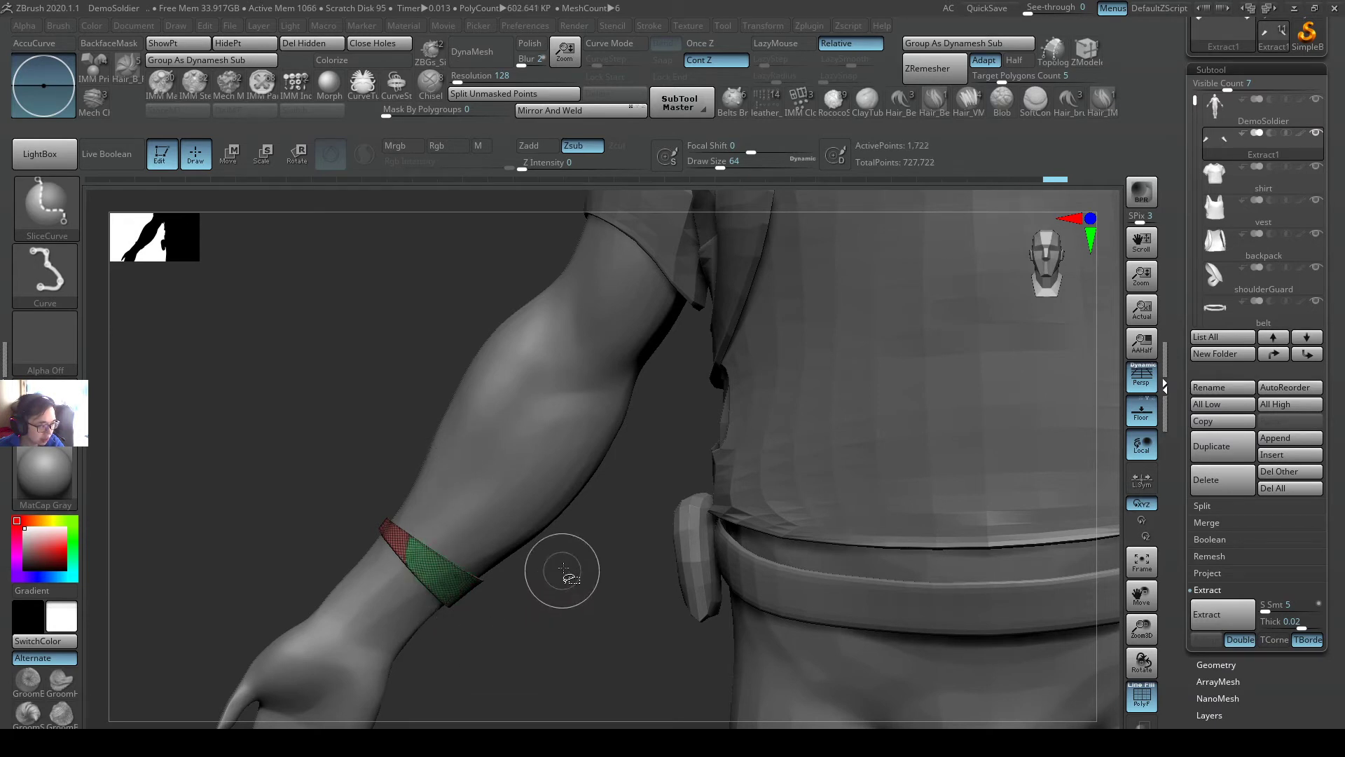
pyautogui.keyDown('ctrl'); pyautogui.keyDown('shift'); pyautogui.click(609, 526); pyautogui.keyUp('shift'); pyautogui.keyUp('ctrl')
pyautogui.keyDown('ctrl'); pyautogui.keyDown('shift'); pyautogui.click(399, 571); pyautogui.keyUp('shift'); pyautogui.keyUp('ctrl')
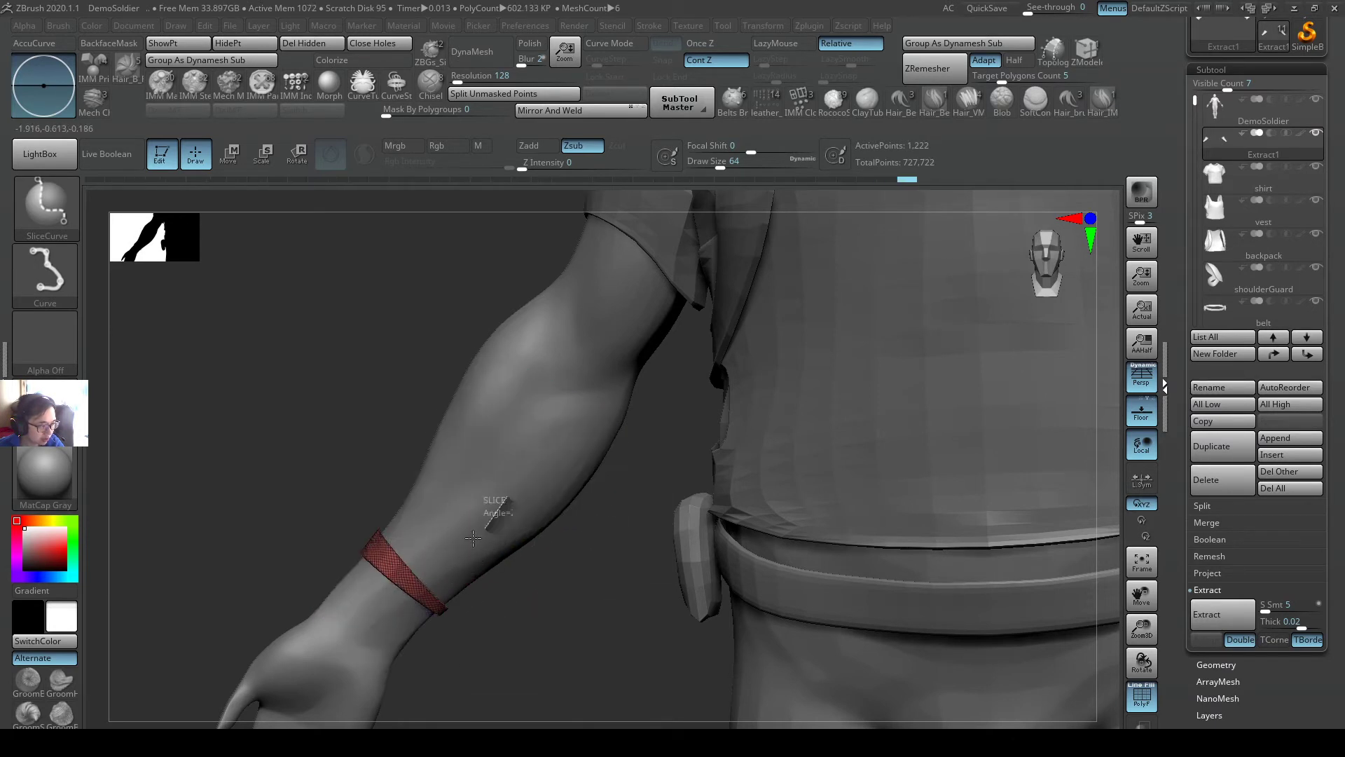
pyautogui.keyDown('ctrl'); pyautogui.keyDown('shift'); pyautogui.moveTo(413, 576); pyautogui.dragTo(336, 571); pyautogui.keyUp('shift'); pyautogui.keyUp('ctrl')
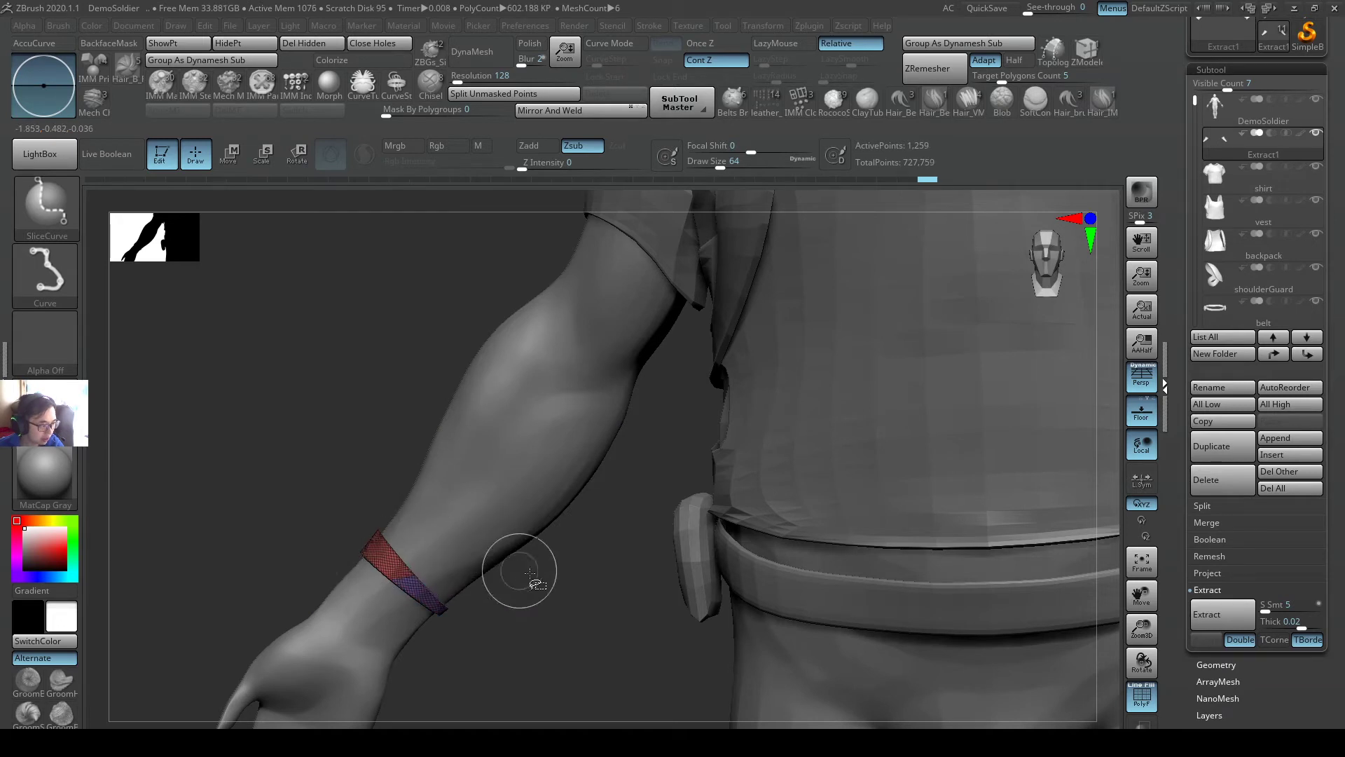
pyautogui.keyDown('ctrl'); pyautogui.keyDown('shift'); pyautogui.click(489, 598); pyautogui.keyUp('shift'); pyautogui.keyUp('ctrl')
# - Split the last magenta, green and wrist-edge bands crosswise at varied angles and show the whole sleeve again
pyautogui.keyDown('ctrl'); pyautogui.keyDown('shift'); pyautogui.click(378, 592); pyautogui.keyUp('shift'); pyautogui.keyUp('ctrl')
pyautogui.keyDown('ctrl'); pyautogui.keyDown('shift'); pyautogui.moveTo(419, 490); pyautogui.dragTo(384, 556); pyautogui.keyUp('shift'); pyautogui.keyUp('ctrl')
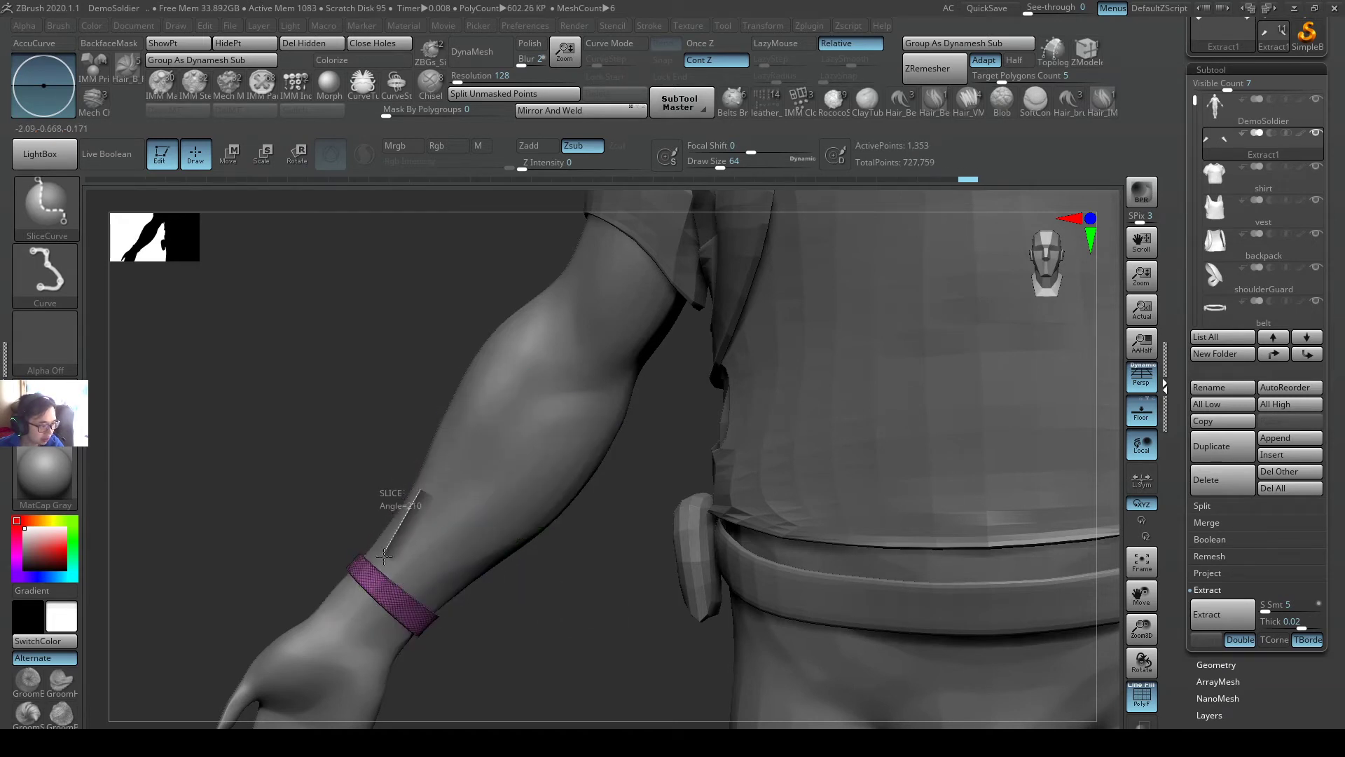
pyautogui.keyDown('ctrl'); pyautogui.keyDown('shift'); pyautogui.moveTo(401, 648); pyautogui.dragTo(402, 652); pyautogui.keyUp('shift'); pyautogui.keyUp('ctrl')
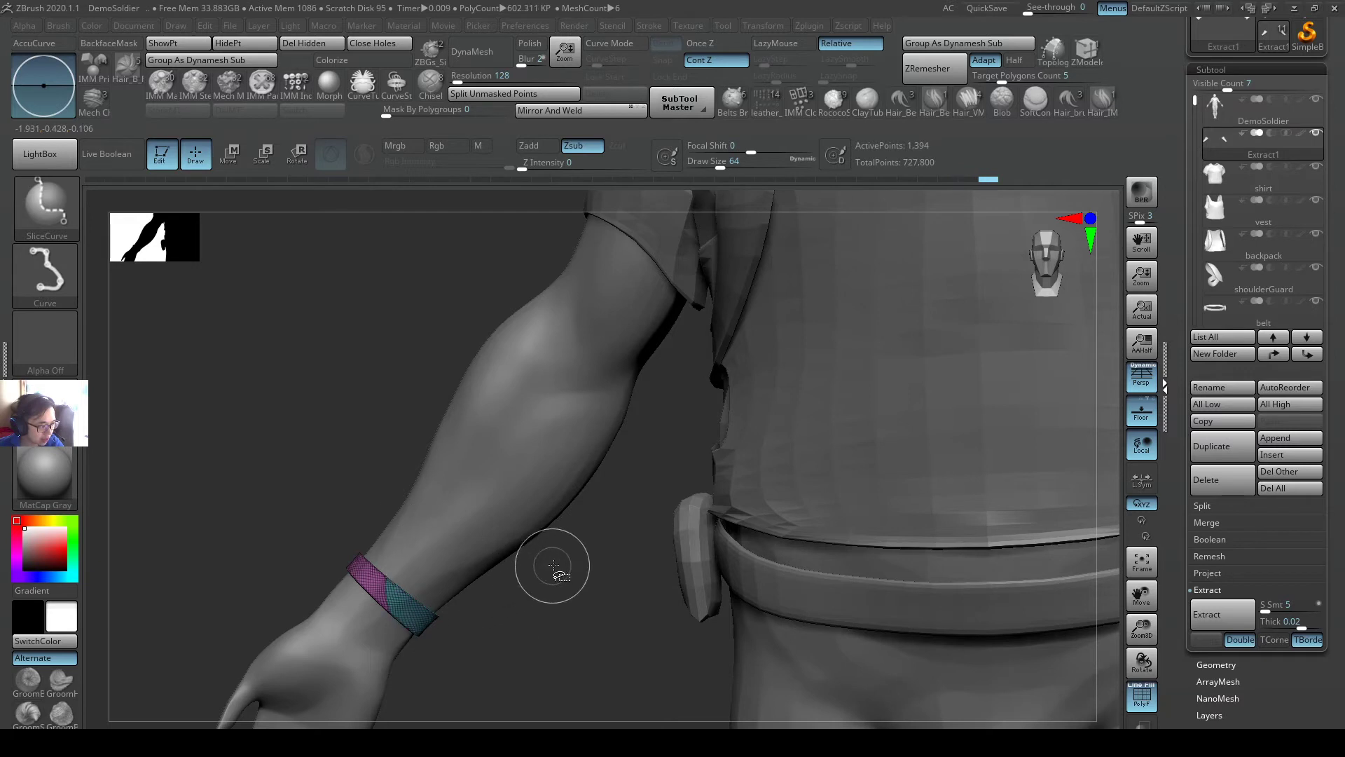
pyautogui.keyDown('ctrl'); pyautogui.keyDown('shift'); pyautogui.click(553, 564); pyautogui.keyUp('shift'); pyautogui.keyUp('ctrl')
pyautogui.keyDown('ctrl'); pyautogui.keyDown('shift'); pyautogui.click(355, 596); pyautogui.keyUp('shift'); pyautogui.keyUp('ctrl')
pyautogui.keyDown('ctrl'); pyautogui.keyDown('shift'); pyautogui.moveTo(484, 499); pyautogui.dragTo(399, 561); pyautogui.keyUp('shift'); pyautogui.keyUp('ctrl')
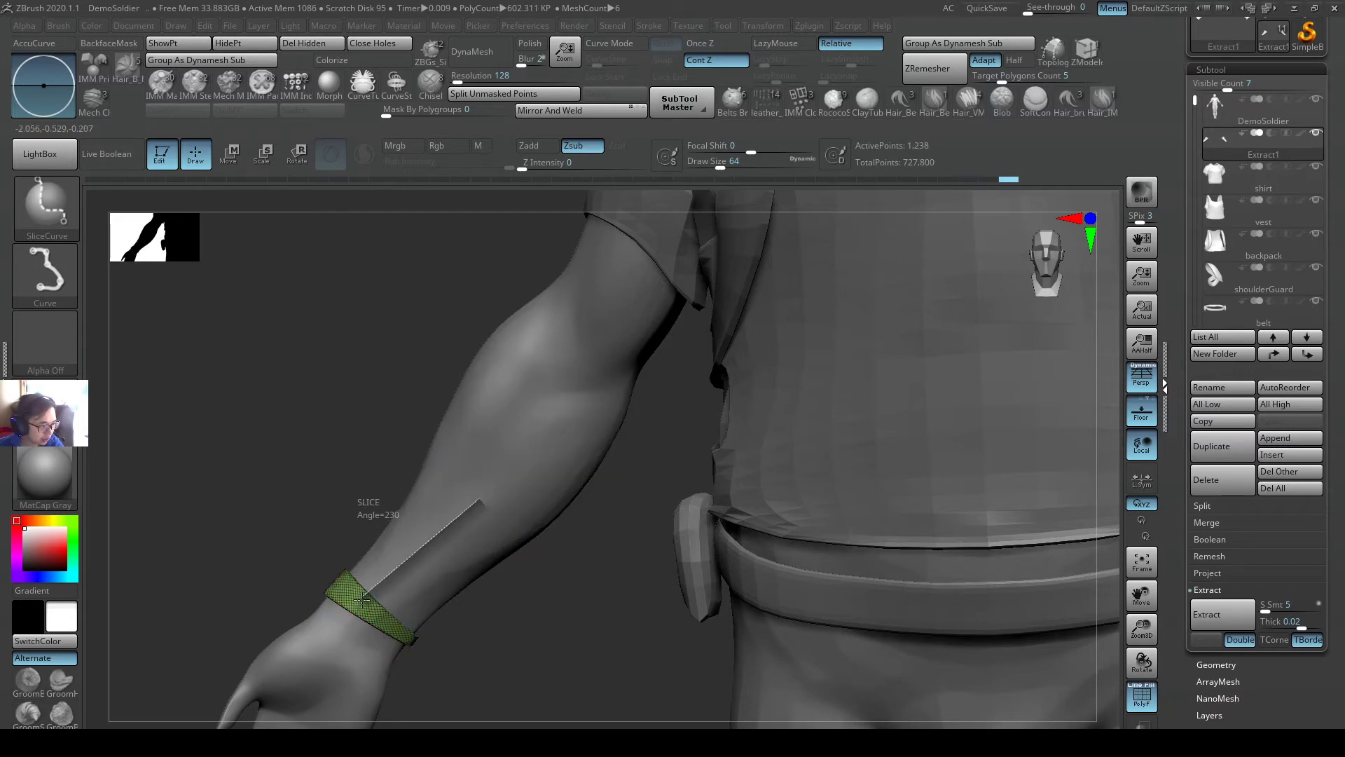
pyautogui.keyDown('ctrl'); pyautogui.keyDown('shift'); pyautogui.moveTo(342, 620); pyautogui.dragTo(253, 595); pyautogui.keyUp('shift'); pyautogui.keyUp('ctrl')
pyautogui.keyDown('ctrl'); pyautogui.keyDown('shift'); pyautogui.click(529, 582); pyautogui.keyUp('shift'); pyautogui.keyUp('ctrl')
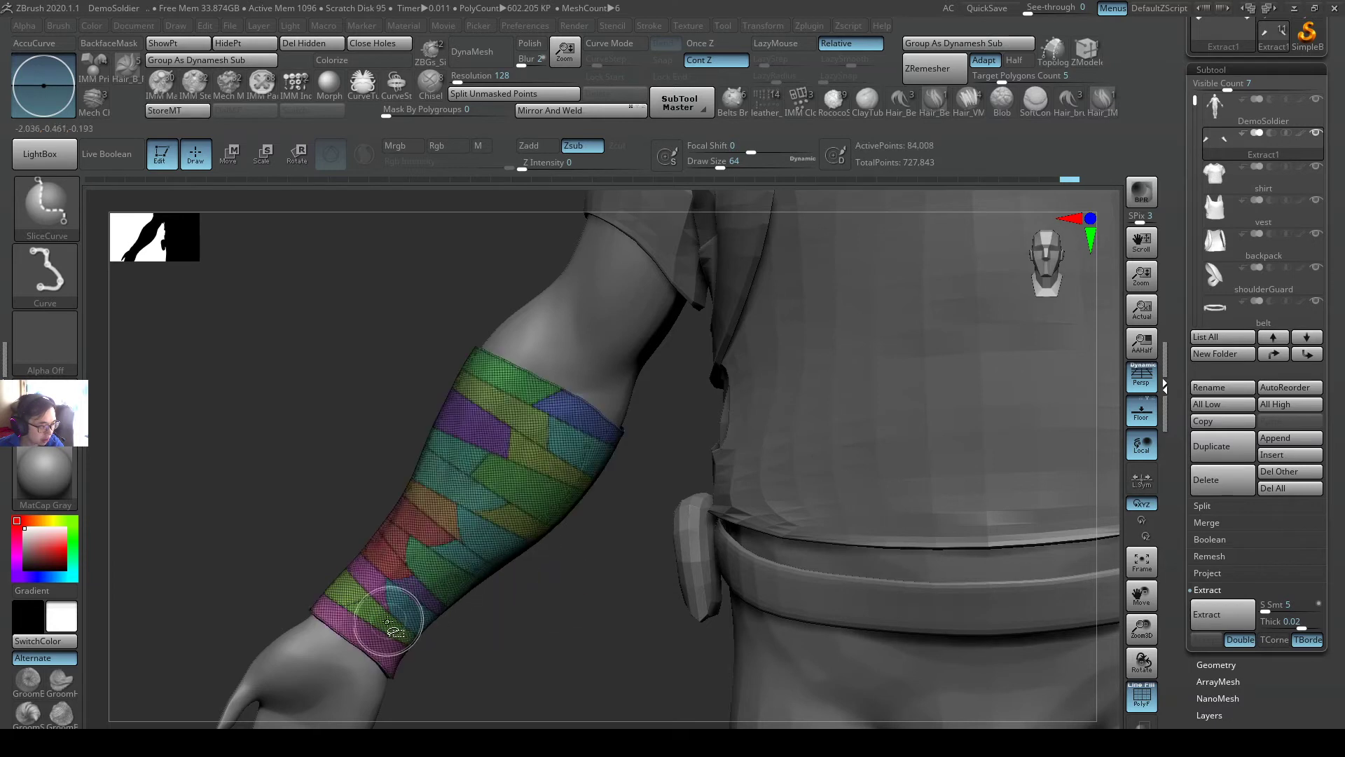
pyautogui.keyDown('ctrl'); pyautogui.keyDown('shift'); pyautogui.click(360, 629); pyautogui.keyUp('shift'); pyautogui.keyUp('ctrl')
pyautogui.keyDown('ctrl'); pyautogui.keyDown('shift'); pyautogui.moveTo(490, 499); pyautogui.dragTo(280, 612); pyautogui.keyUp('shift'); pyautogui.keyUp('ctrl')
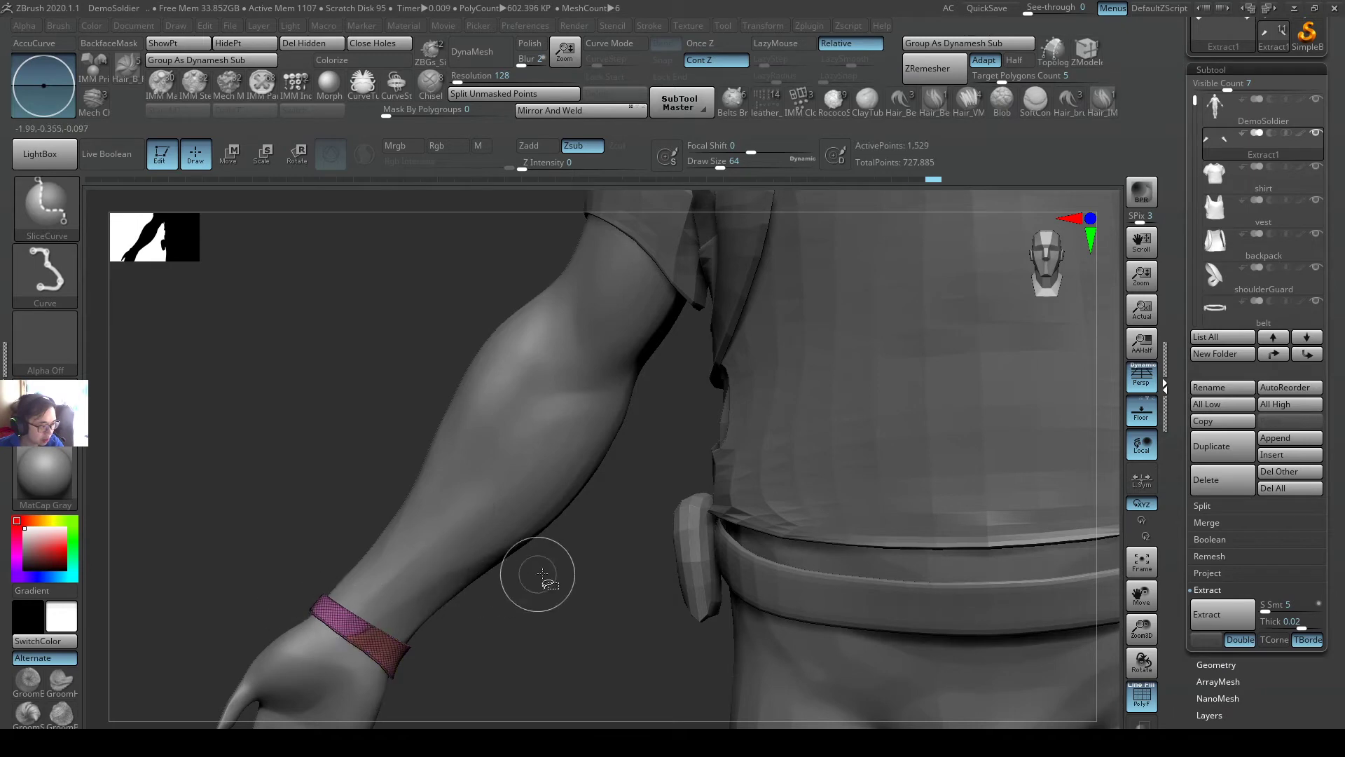
pyautogui.keyDown('ctrl'); pyautogui.keyDown('shift'); pyautogui.click(478, 646); pyautogui.keyUp('shift'); pyautogui.keyUp('ctrl')
pyautogui.moveTo(490, 655)
pyautogui.mouseDown()
pyautogui.moveTo(612, 607)
pyautogui.moveTo(611, 517)
pyautogui.moveTo(831, 591)
pyautogui.moveTo(673, 565)
pyautogui.moveTo(769, 528)
pyautogui.moveTo(878, 458)
pyautogui.mouseUp()
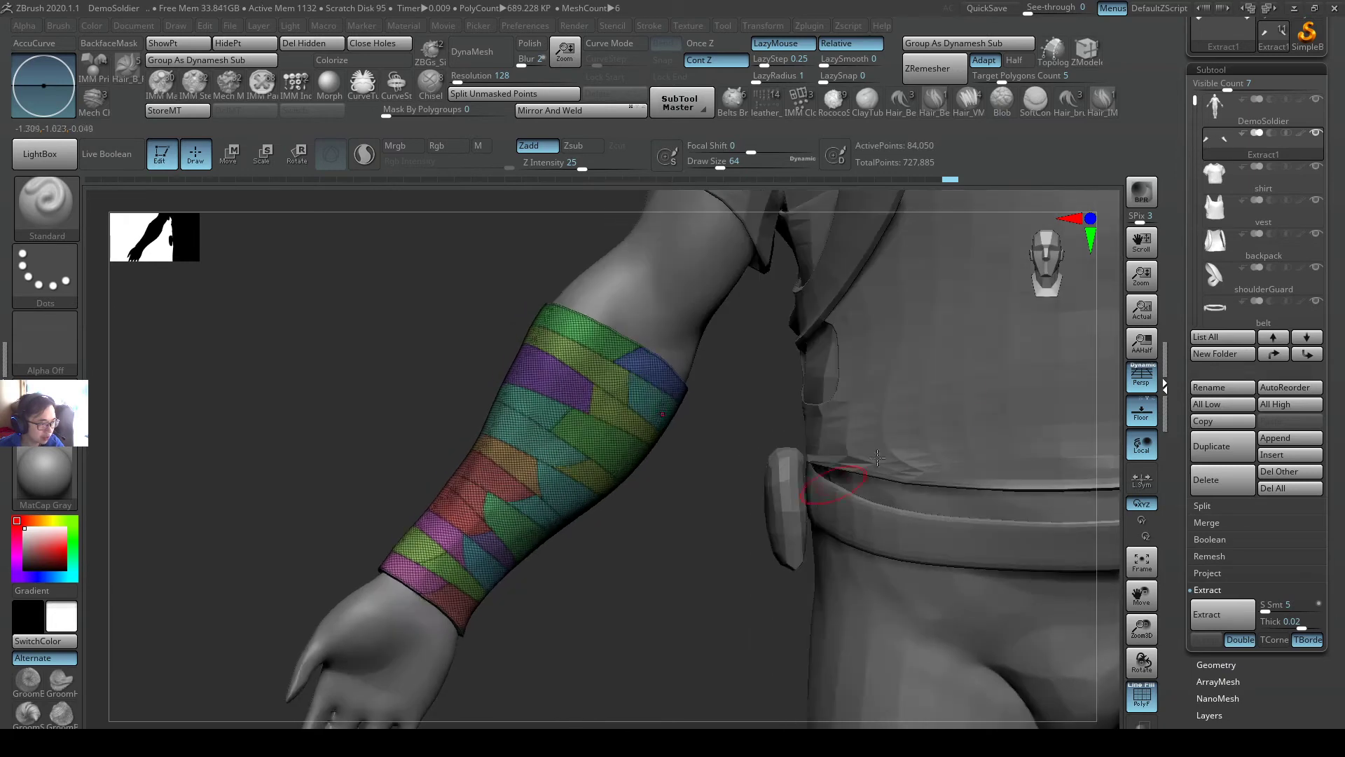
# - Open the geometry EdgeLoop settings, set the Panel Loops count to 2 and read the help for that setting
pyautogui.click(1284, 70)
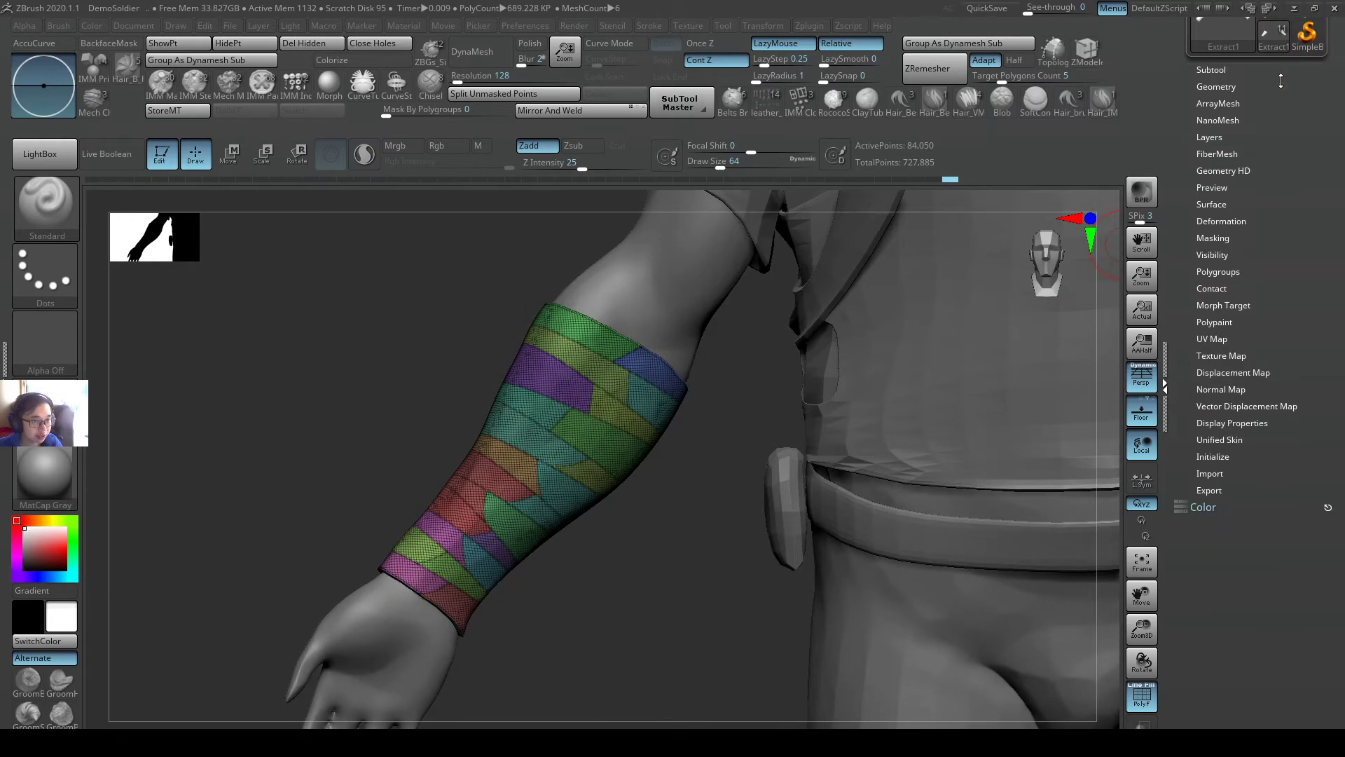
pyautogui.click(1285, 87)
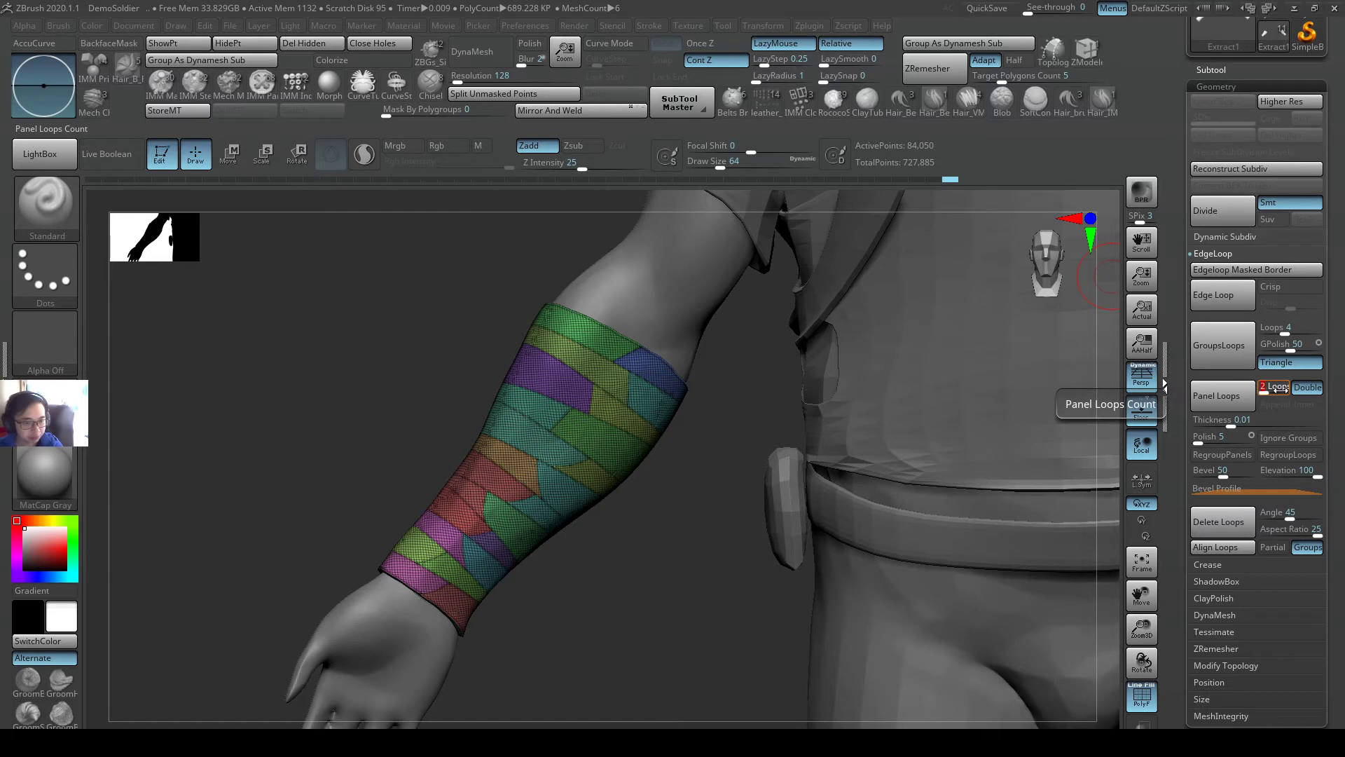
pyautogui.press('ctrl')
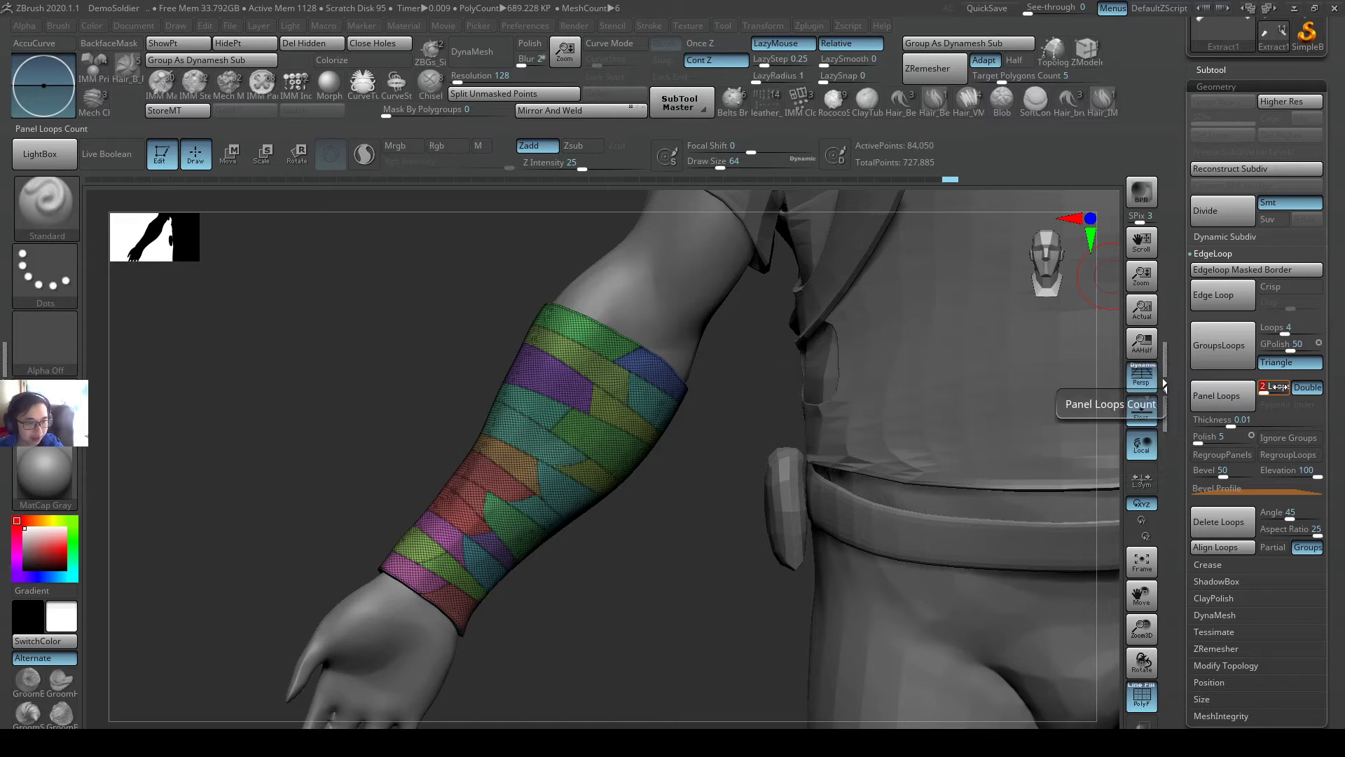
pyautogui.press('ctrl')
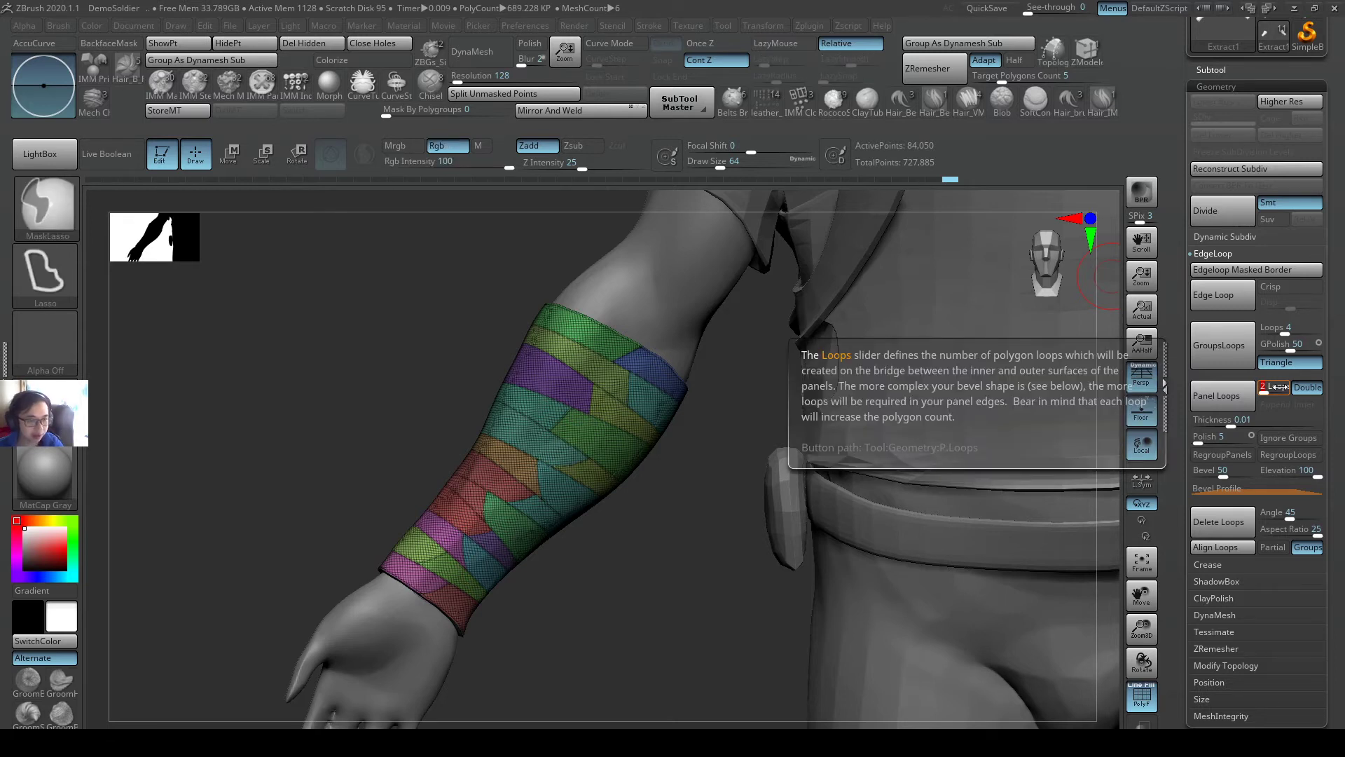
# - Try Panel Loops on the sleeve with a thickness of 0.03, inspect it without polyframe colours, and undo it
pyautogui.click(1252, 421)
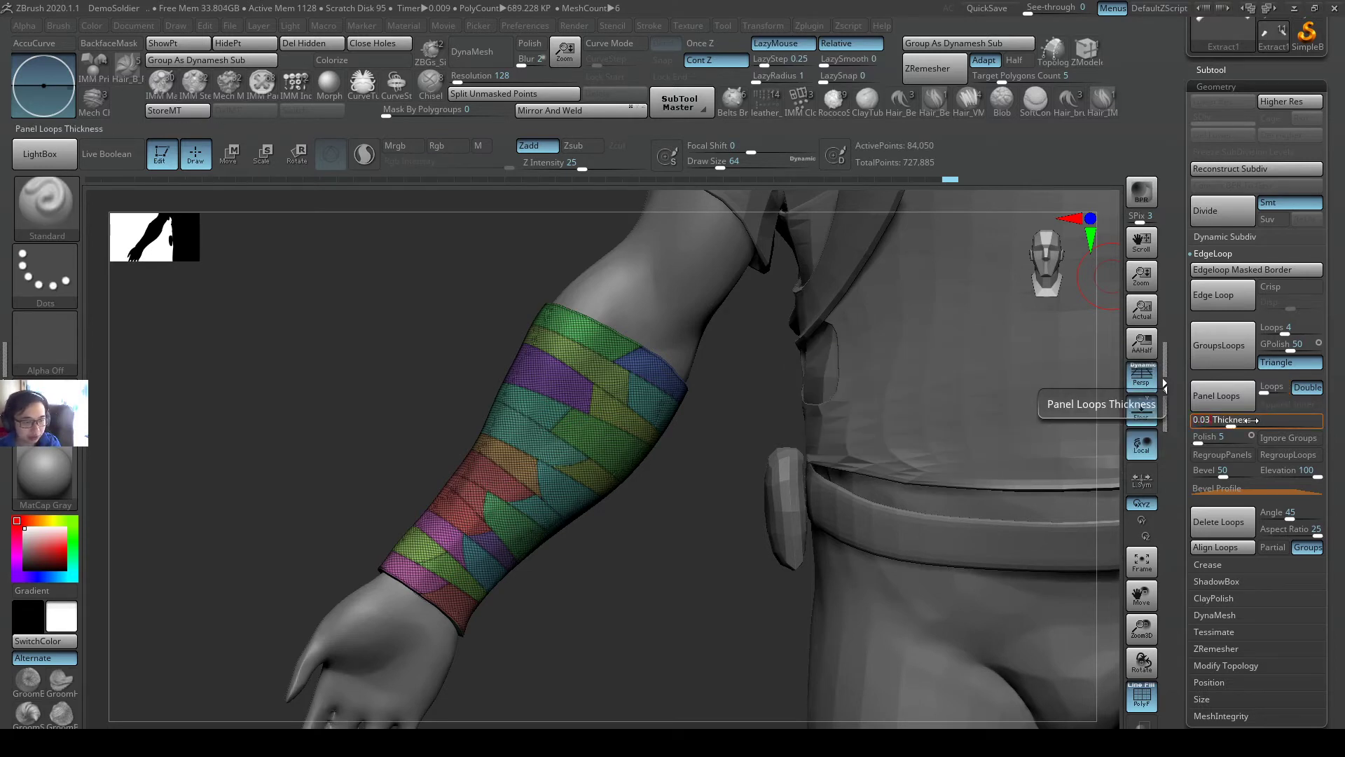
pyautogui.keyDown('alt'); pyautogui.moveTo(706, 465); pyautogui.dragTo(778, 472); pyautogui.keyUp('alt')
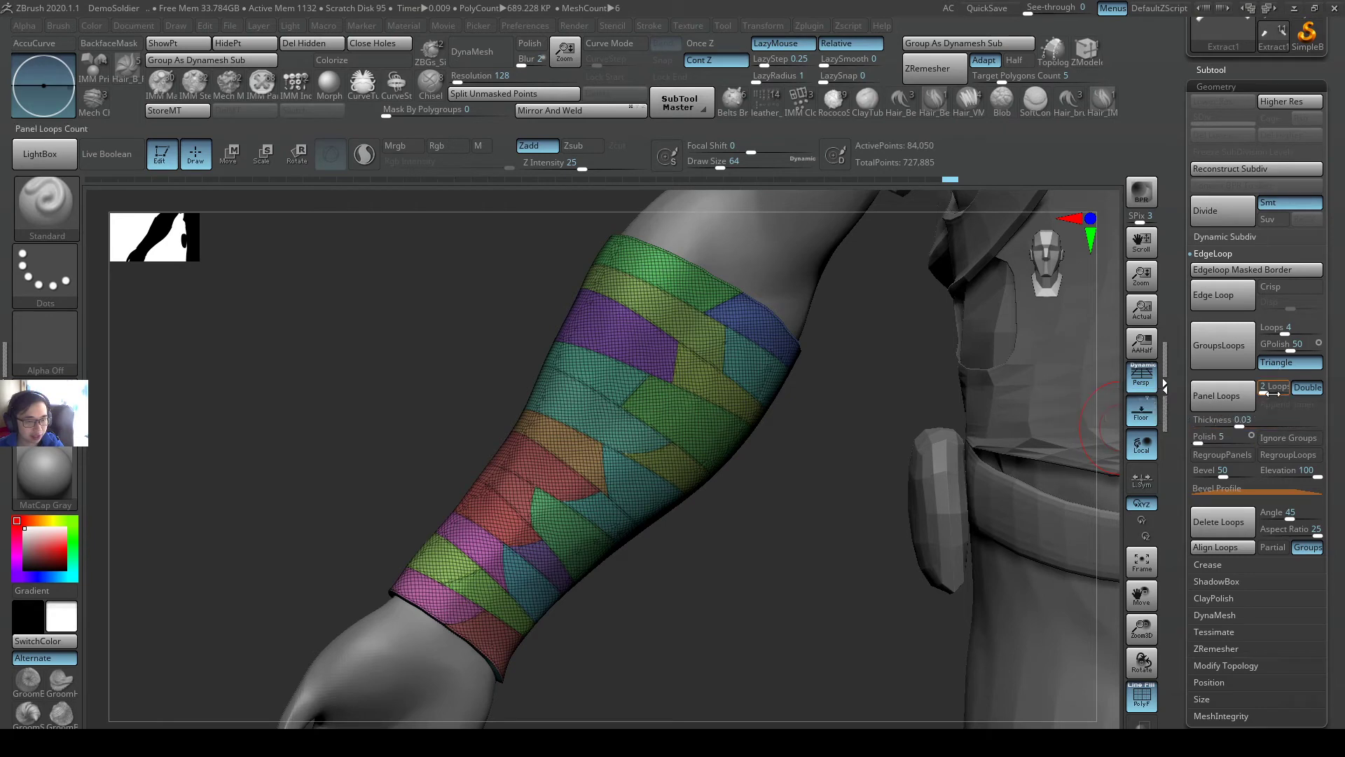
pyautogui.click(1217, 396)
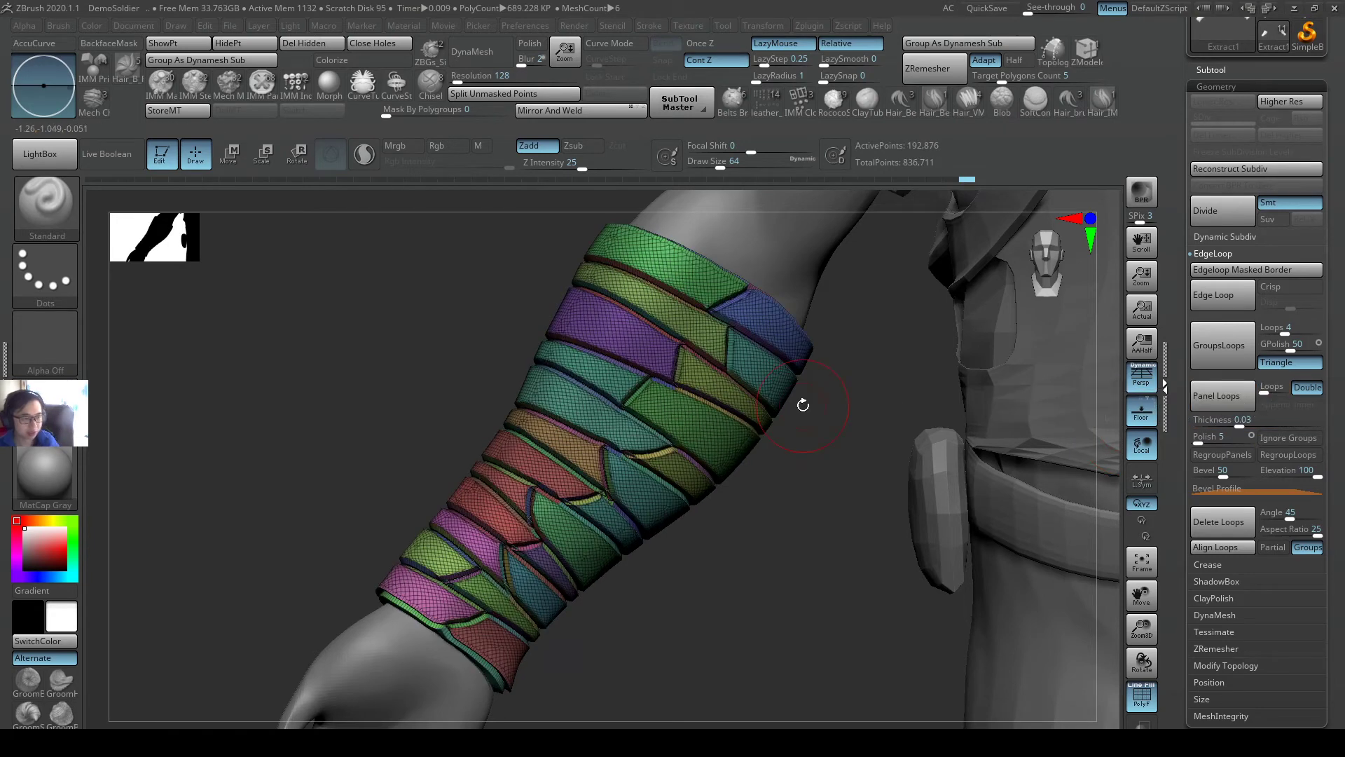
pyautogui.hotkey('shift', 'f')
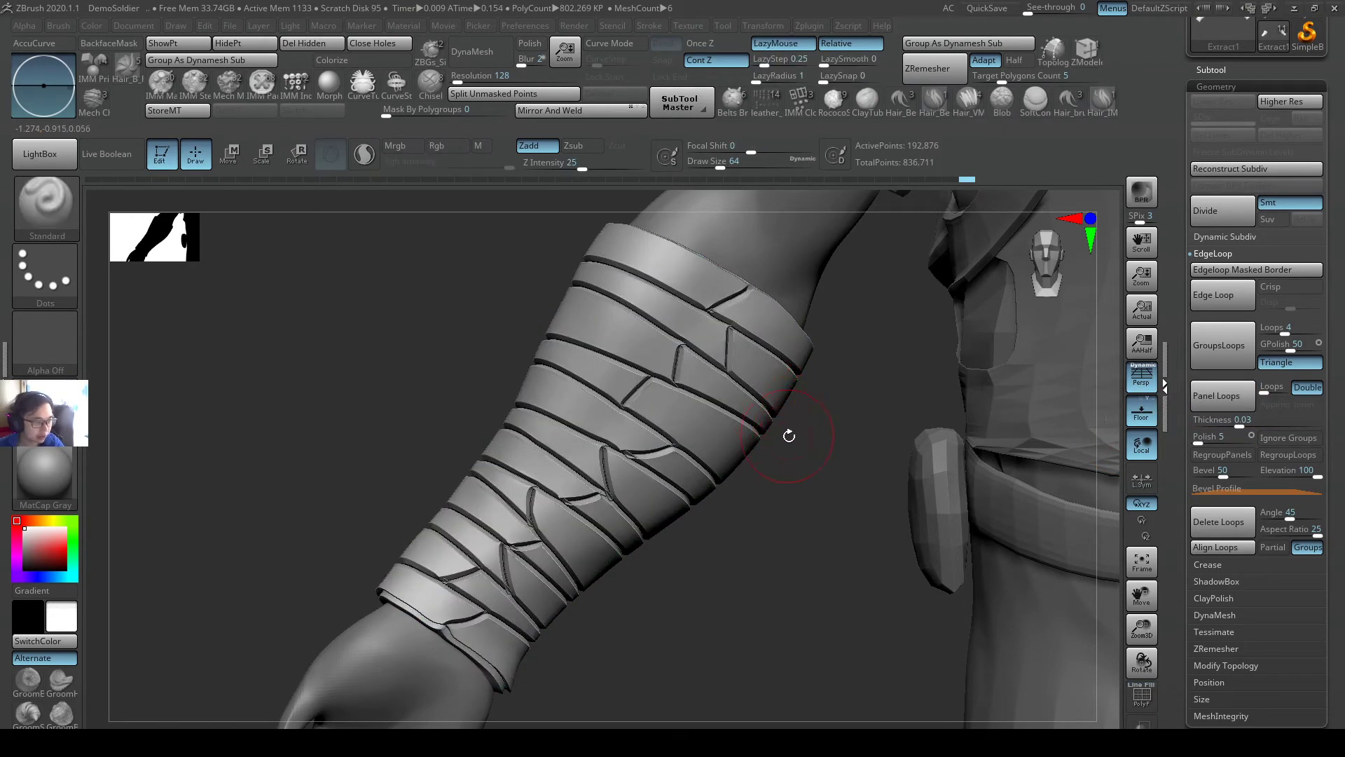
pyautogui.moveTo(819, 494); pyautogui.dragTo(805, 523)
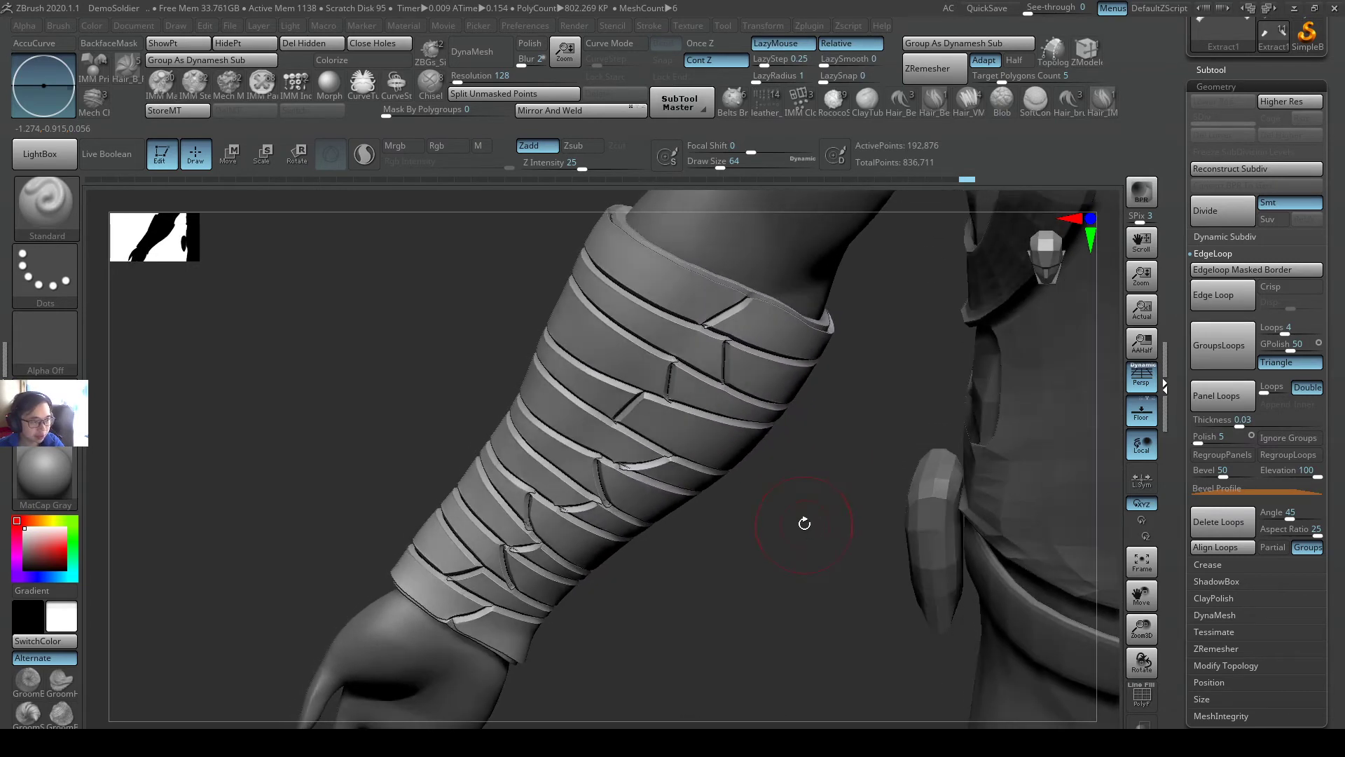
pyautogui.hotkey('ctrl', 'z')
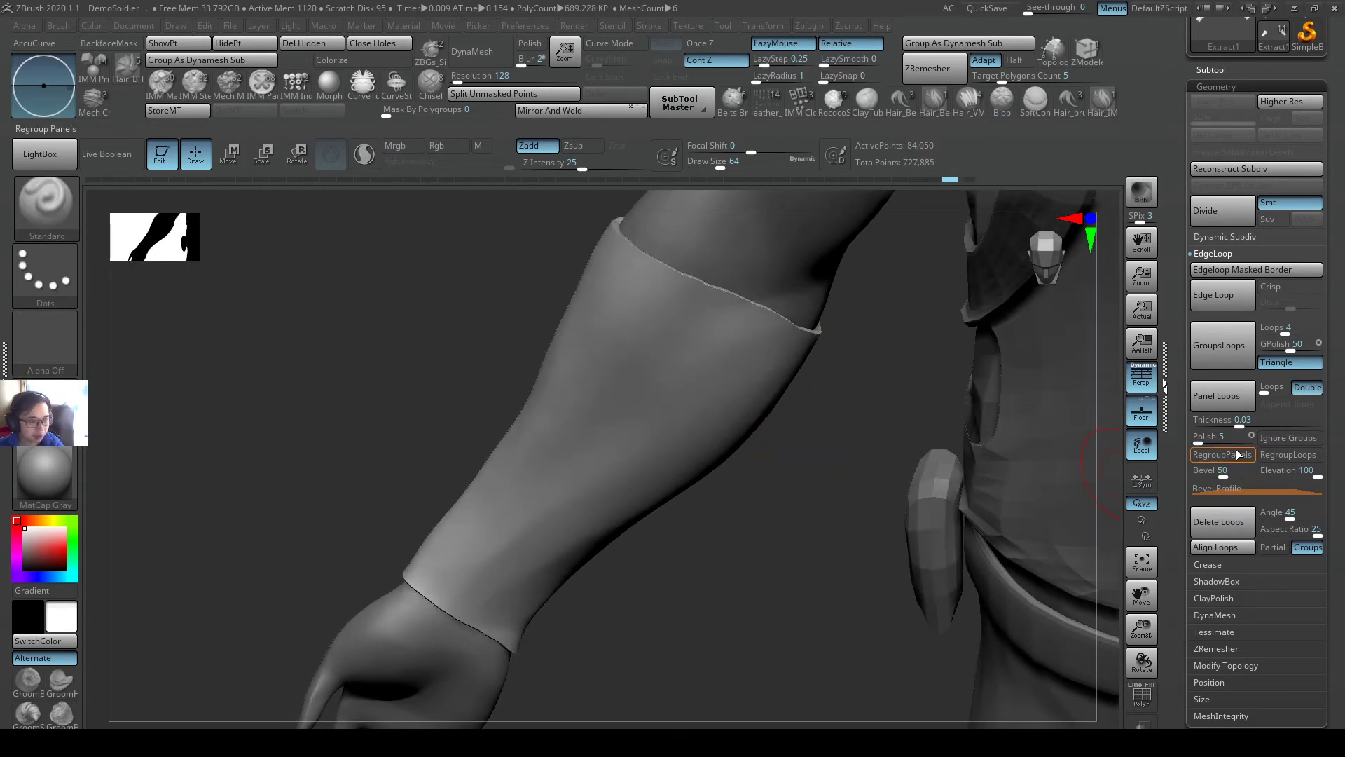
# - Set the Panel Loops thickness to 0.02 and apply Panel Loops to the forearm sleeve
pyautogui.write('0')
pyautogui.press('Return')
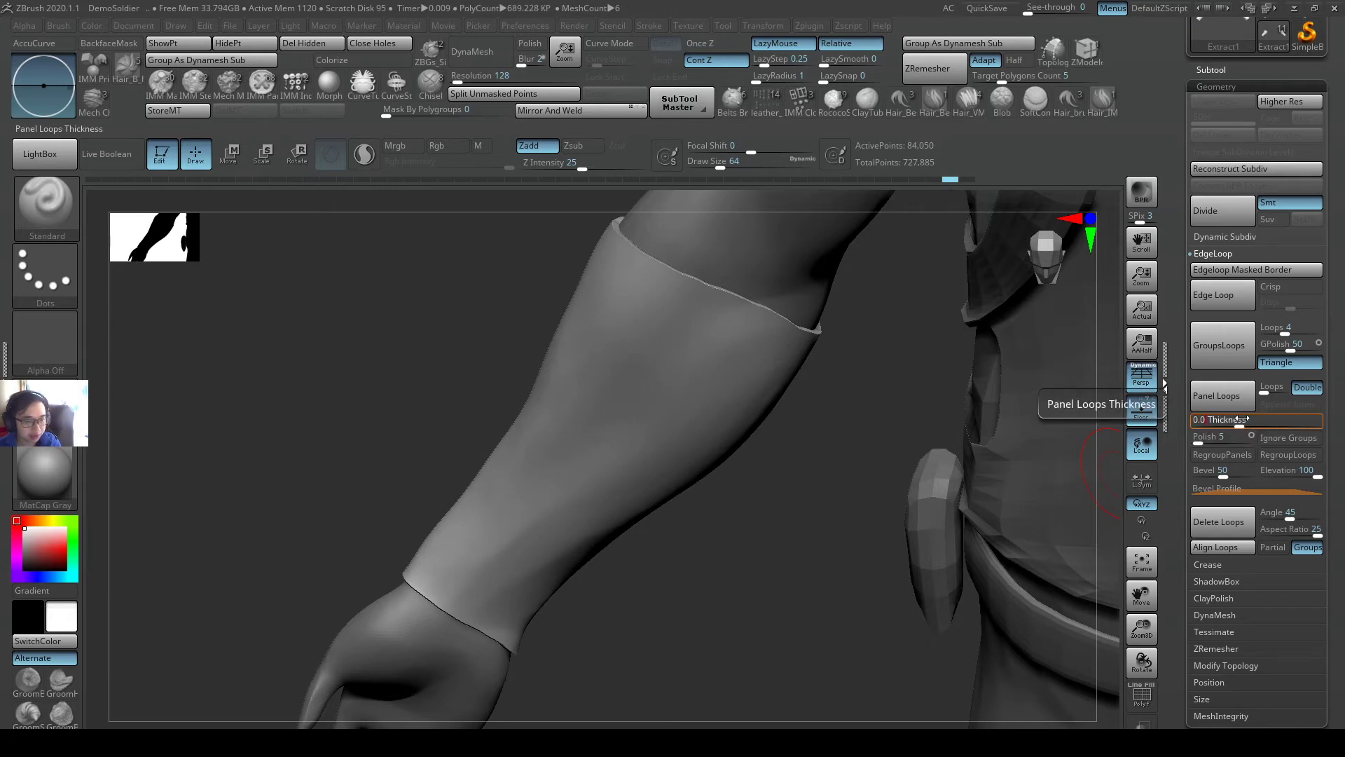
pyautogui.click(1223, 396)
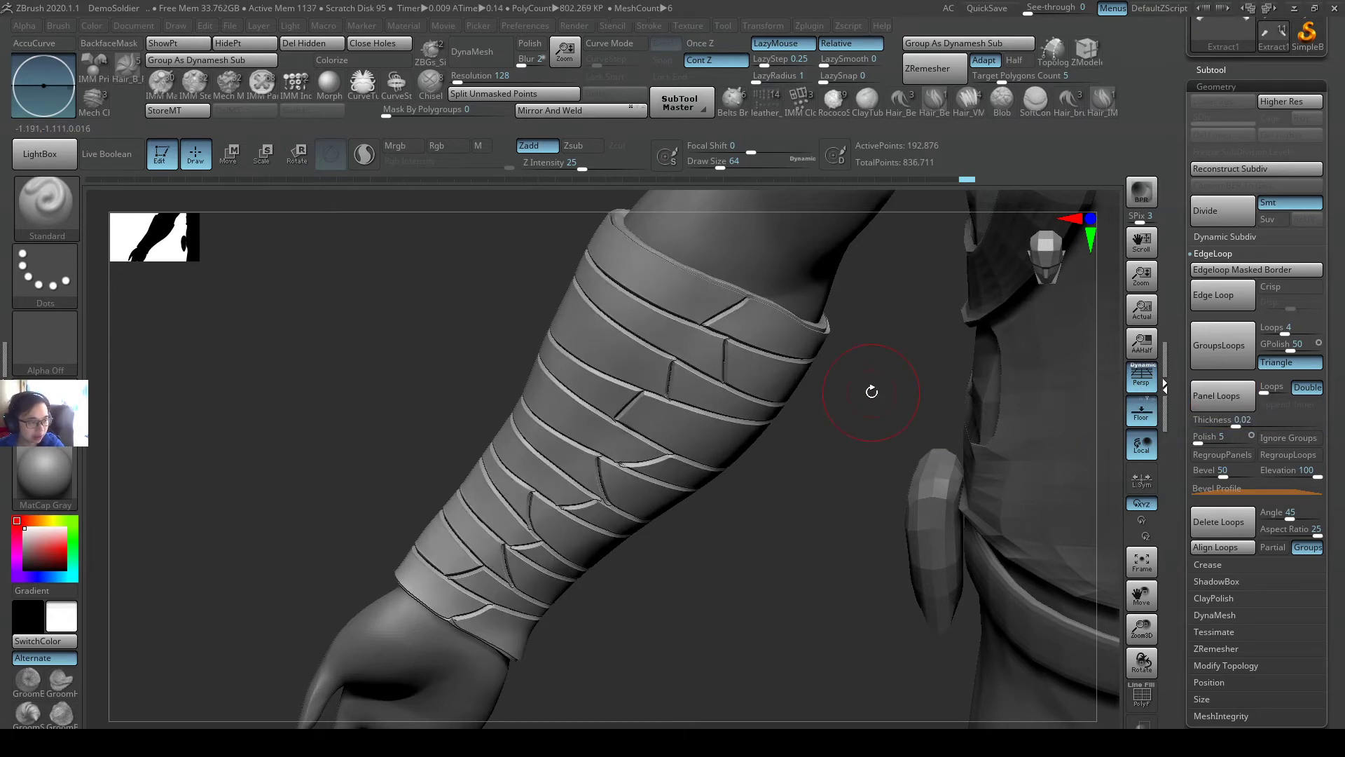
pyautogui.moveTo(880, 349)
pyautogui.mouseDown()
pyautogui.moveTo(892, 381)
pyautogui.moveTo(876, 396)
pyautogui.moveTo(868, 366)
pyautogui.moveTo(880, 373)
pyautogui.moveTo(722, 389)
pyautogui.moveTo(708, 364)
pyautogui.moveTo(721, 390)
pyautogui.moveTo(679, 321)
pyautogui.mouseUp()
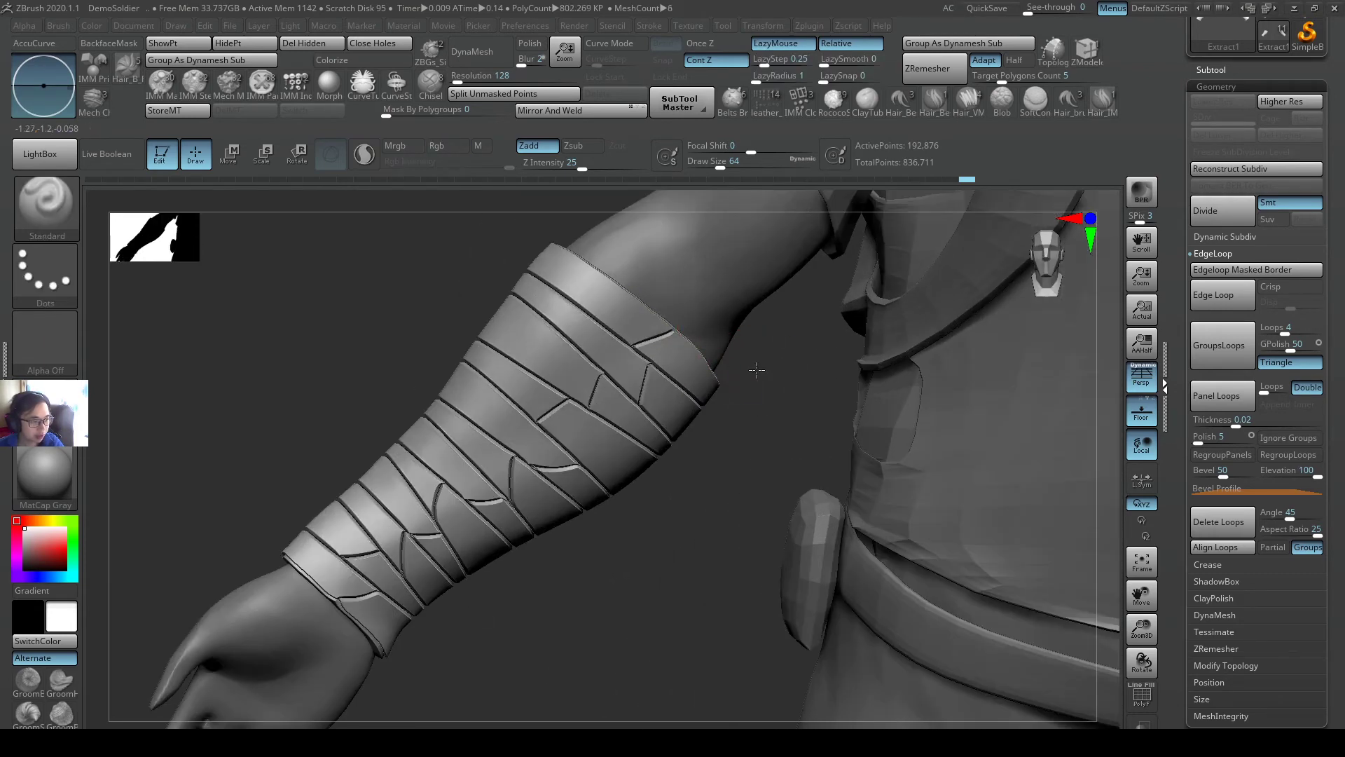
# - Carve faint creases along the upper forearm bands using the DamStandard brush at Z Intensity 10
pyautogui.keyDown('alt'); pyautogui.moveTo(756, 370); pyautogui.dragTo(804, 369, button='right'); pyautogui.keyUp('alt')
pyautogui.moveTo(803, 369); pyautogui.dragTo(881, 312)
pyautogui.moveTo(882, 378)
pyautogui.keyDown('alt'); pyautogui.mouseDown(button='right')
pyautogui.moveTo(878, 408)
pyautogui.moveTo(880, 382)
pyautogui.moveTo(892, 387)
pyautogui.mouseUp(button='right'); pyautogui.keyUp('alt')
pyautogui.press('b')
pyautogui.press('d')
pyautogui.press('s')
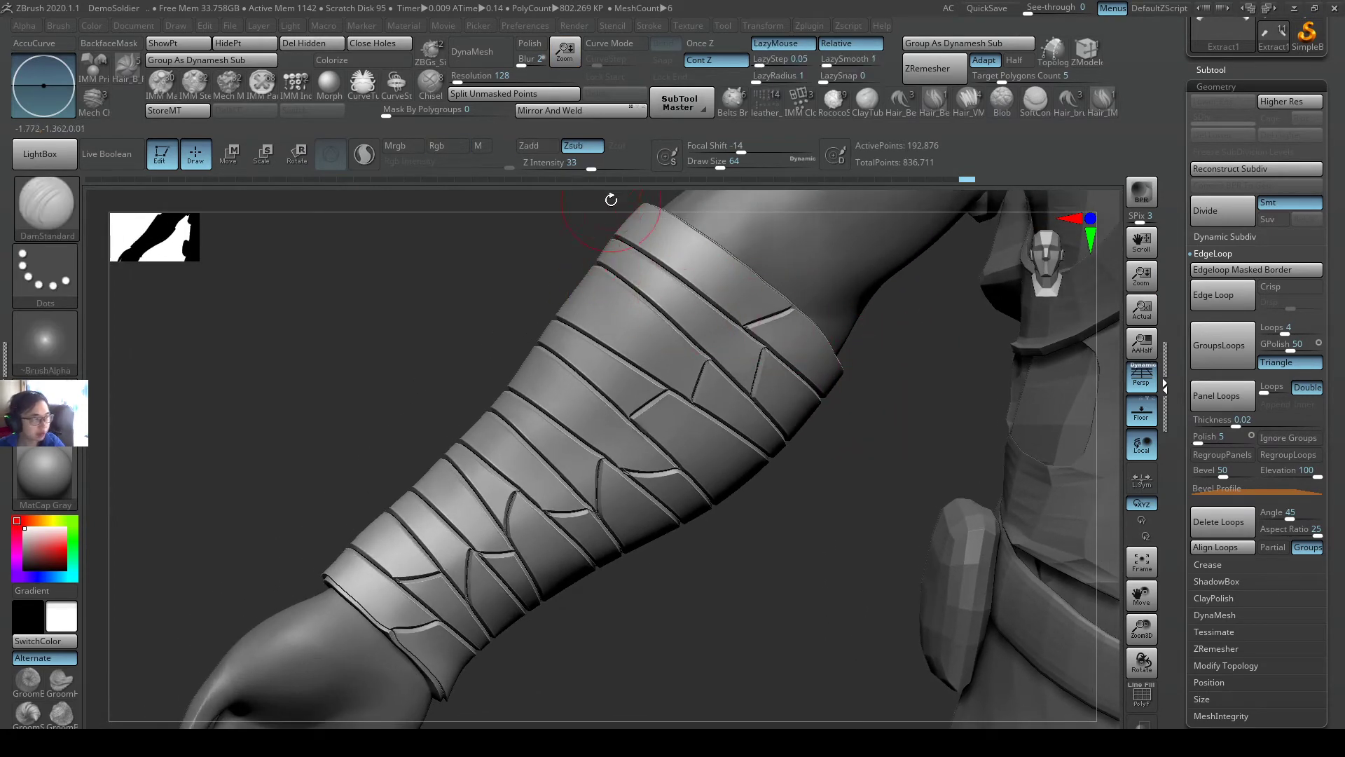
pyautogui.moveTo(585, 171); pyautogui.dragTo(567, 175)
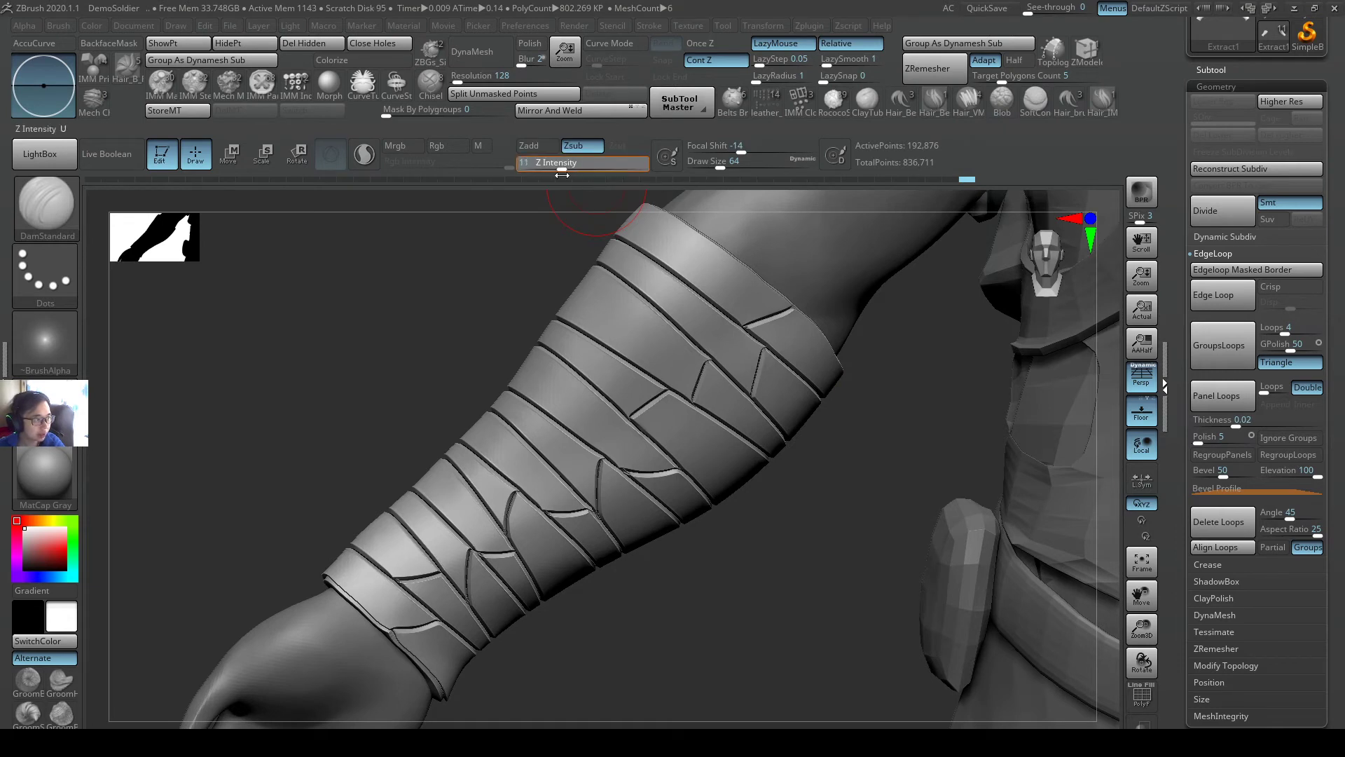
pyautogui.keyDown('alt'); pyautogui.moveTo(699, 274); pyautogui.dragTo(692, 283, button='right'); pyautogui.keyUp('alt')
pyautogui.moveTo(625, 242)
pyautogui.mouseDown()
pyautogui.moveTo(767, 334)
pyautogui.moveTo(760, 354)
pyautogui.mouseUp()
pyautogui.moveTo(626, 266); pyautogui.dragTo(747, 353)
pyautogui.moveTo(600, 310); pyautogui.dragTo(747, 432)
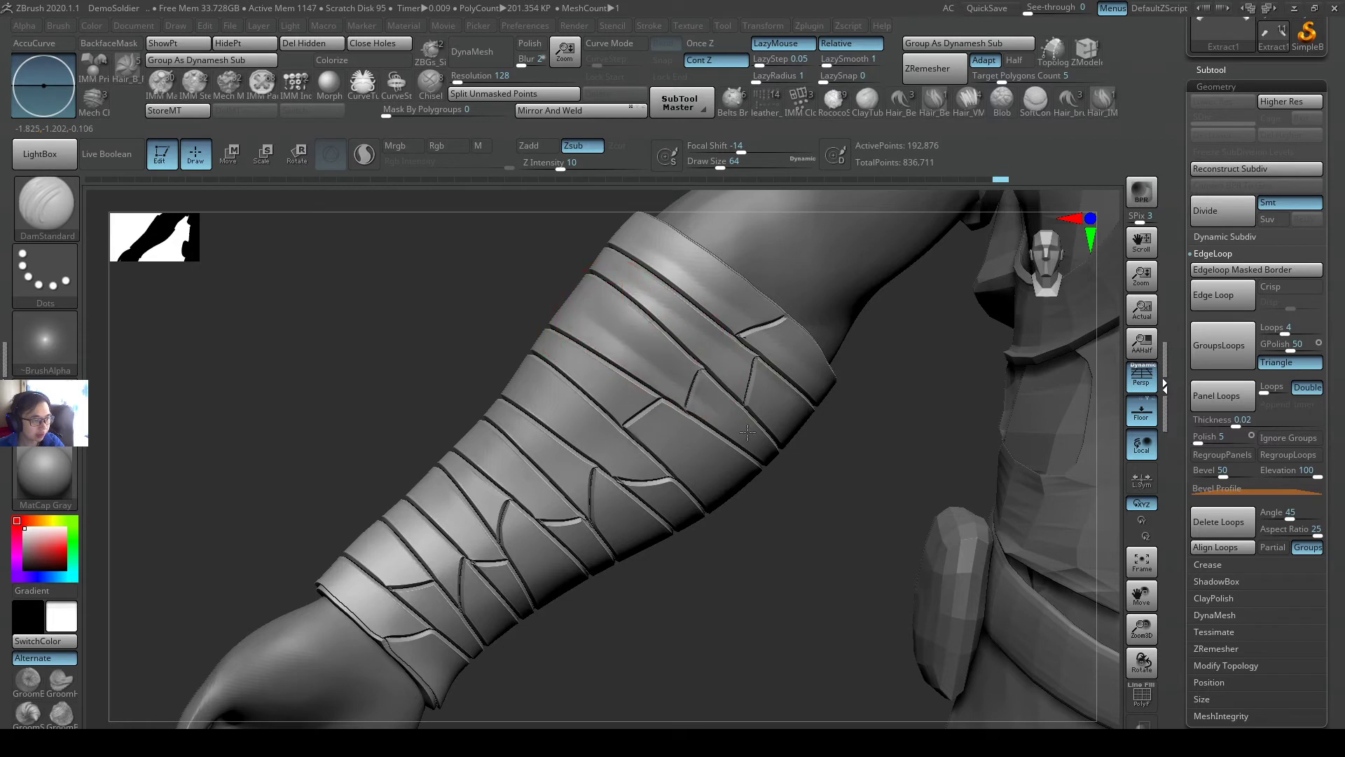
pyautogui.moveTo(631, 398); pyautogui.dragTo(724, 471)
pyautogui.moveTo(552, 393); pyautogui.dragTo(650, 489)
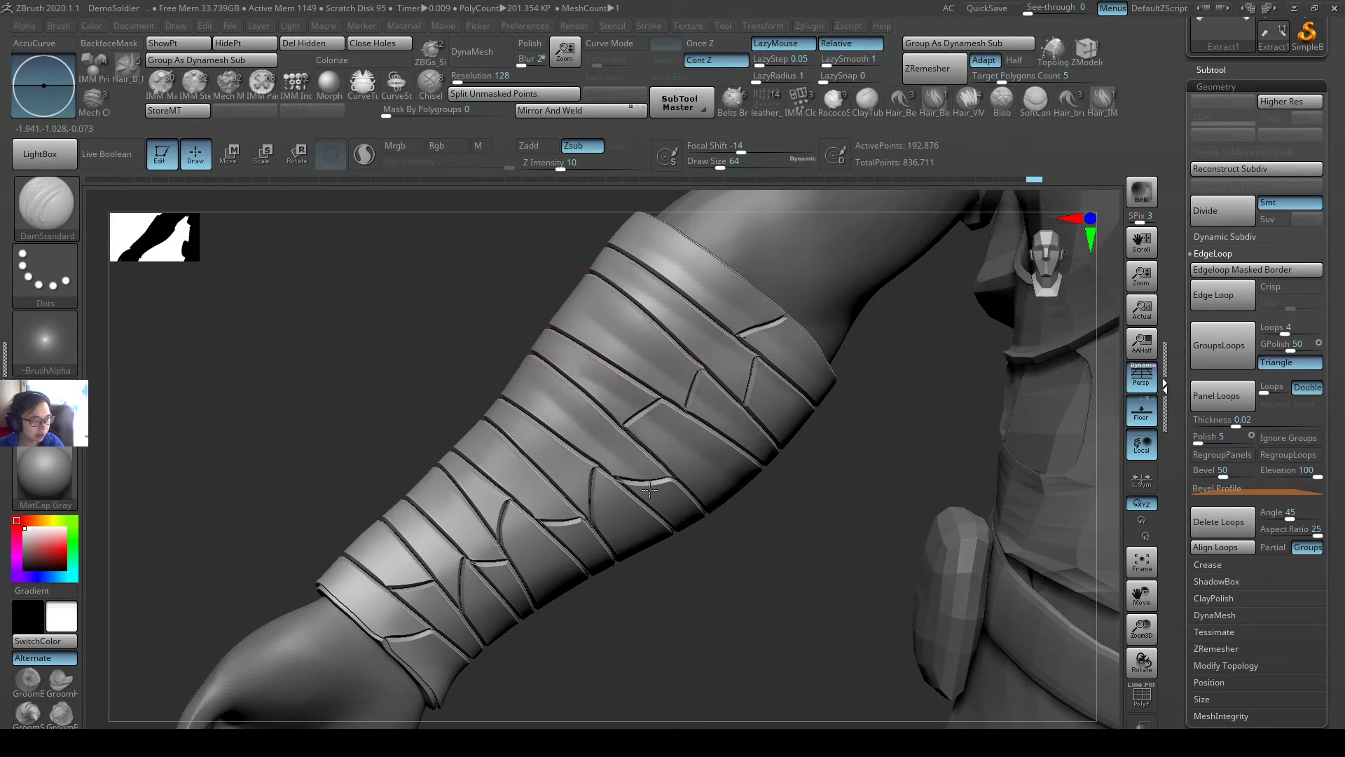
# - Continue the faint DamStandard creases along the lower forearm bands down to the wrist
pyautogui.moveTo(498, 423); pyautogui.dragTo(591, 489)
pyautogui.moveTo(498, 448); pyautogui.dragTo(598, 557)
pyautogui.moveTo(486, 485)
pyautogui.mouseDown()
pyautogui.moveTo(514, 542)
pyautogui.moveTo(473, 543)
pyautogui.moveTo(499, 582)
pyautogui.mouseUp()
pyautogui.moveTo(287, 525)
pyautogui.mouseDown()
pyautogui.moveTo(440, 599)
pyautogui.moveTo(295, 546)
pyautogui.mouseUp()
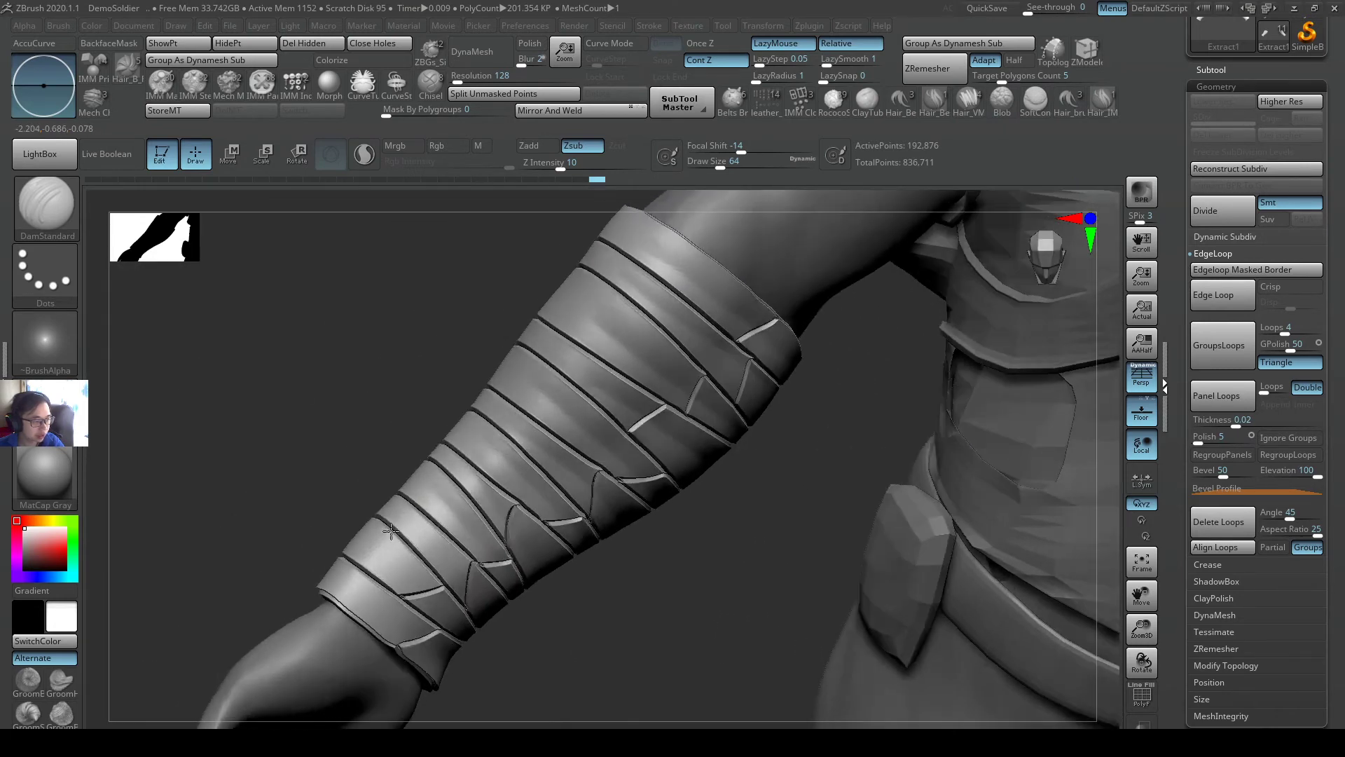
pyautogui.moveTo(394, 510); pyautogui.dragTo(511, 630)
pyautogui.moveTo(392, 550); pyautogui.dragTo(473, 633)
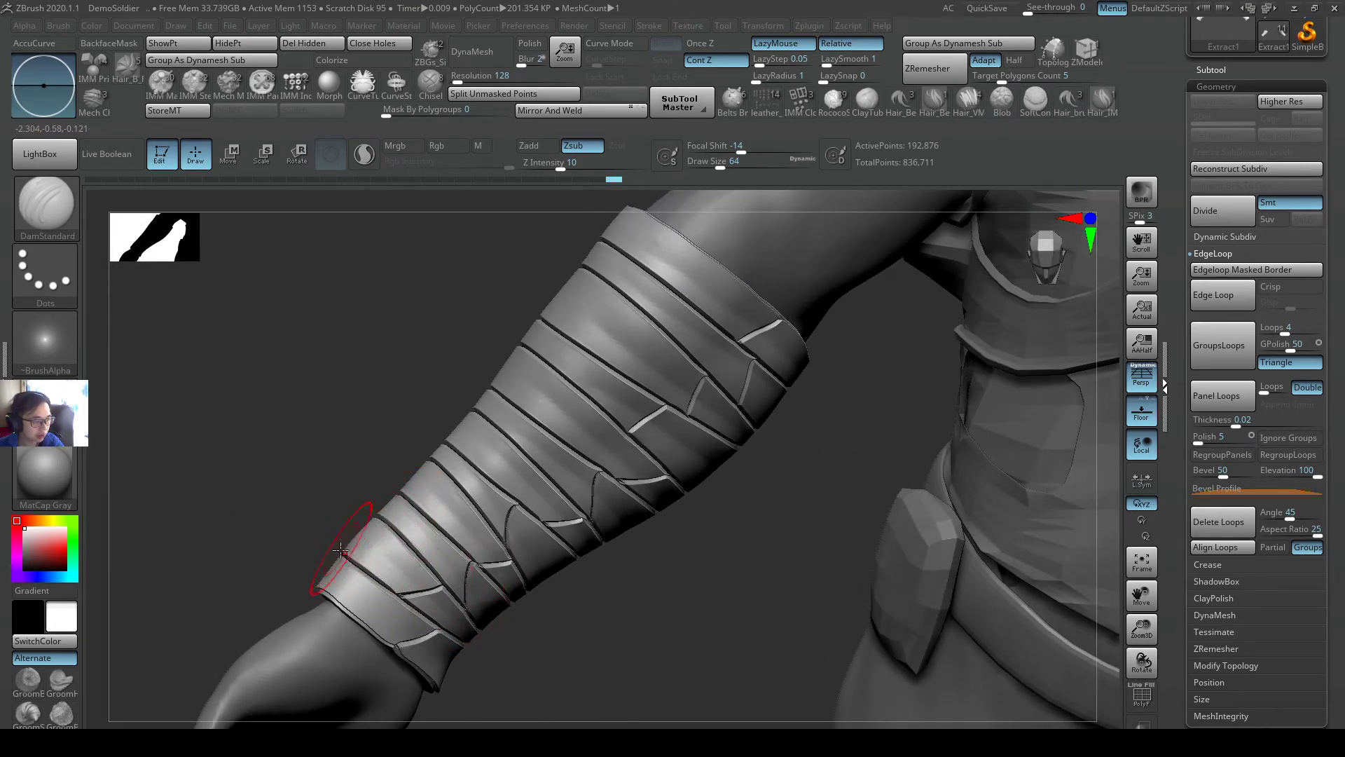
pyautogui.moveTo(341, 551); pyautogui.dragTo(433, 650)
# - Carve matching faint creases across the bandage bands on the outer side of the forearm
pyautogui.moveTo(329, 435); pyautogui.dragTo(475, 343)
pyautogui.keyDown('alt'); pyautogui.moveTo(442, 327); pyautogui.dragTo(435, 317, button='right'); pyautogui.keyUp('alt')
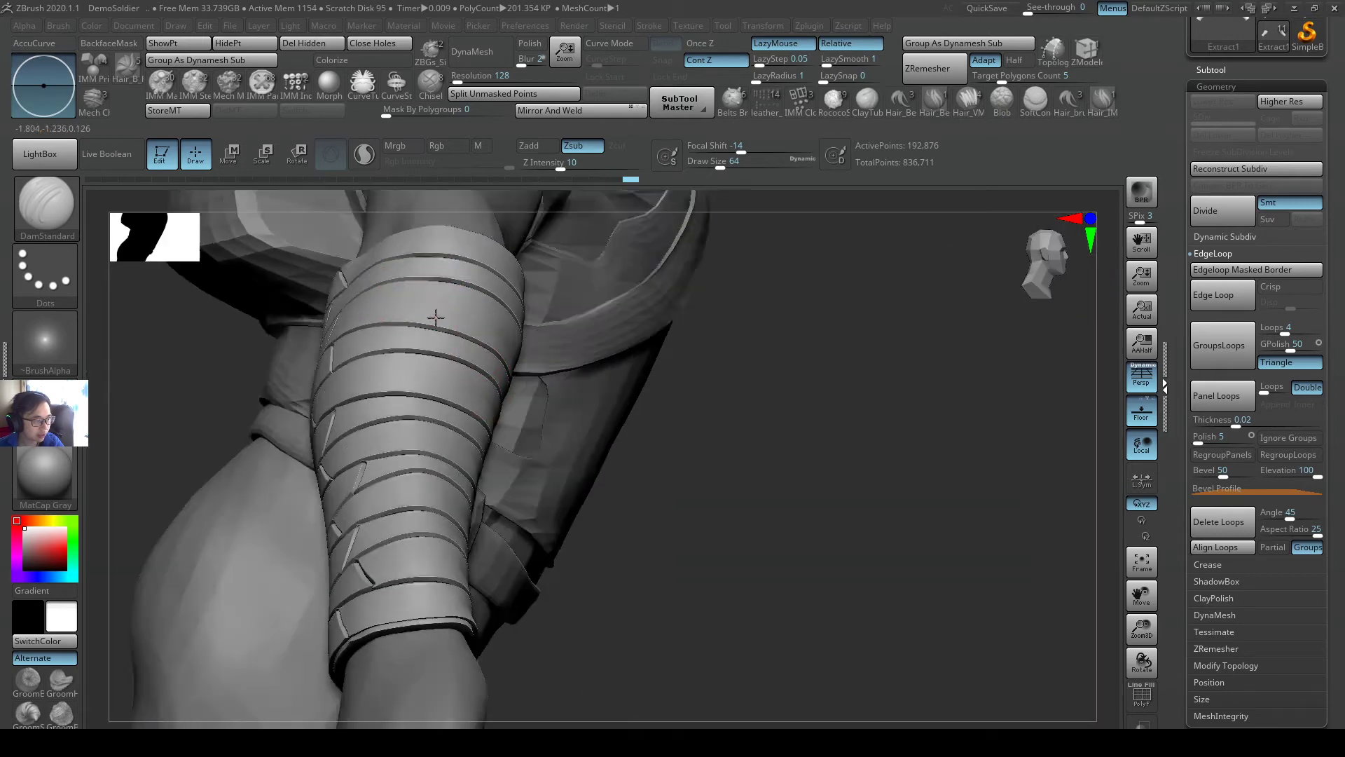
pyautogui.moveTo(436, 318); pyautogui.dragTo(368, 242)
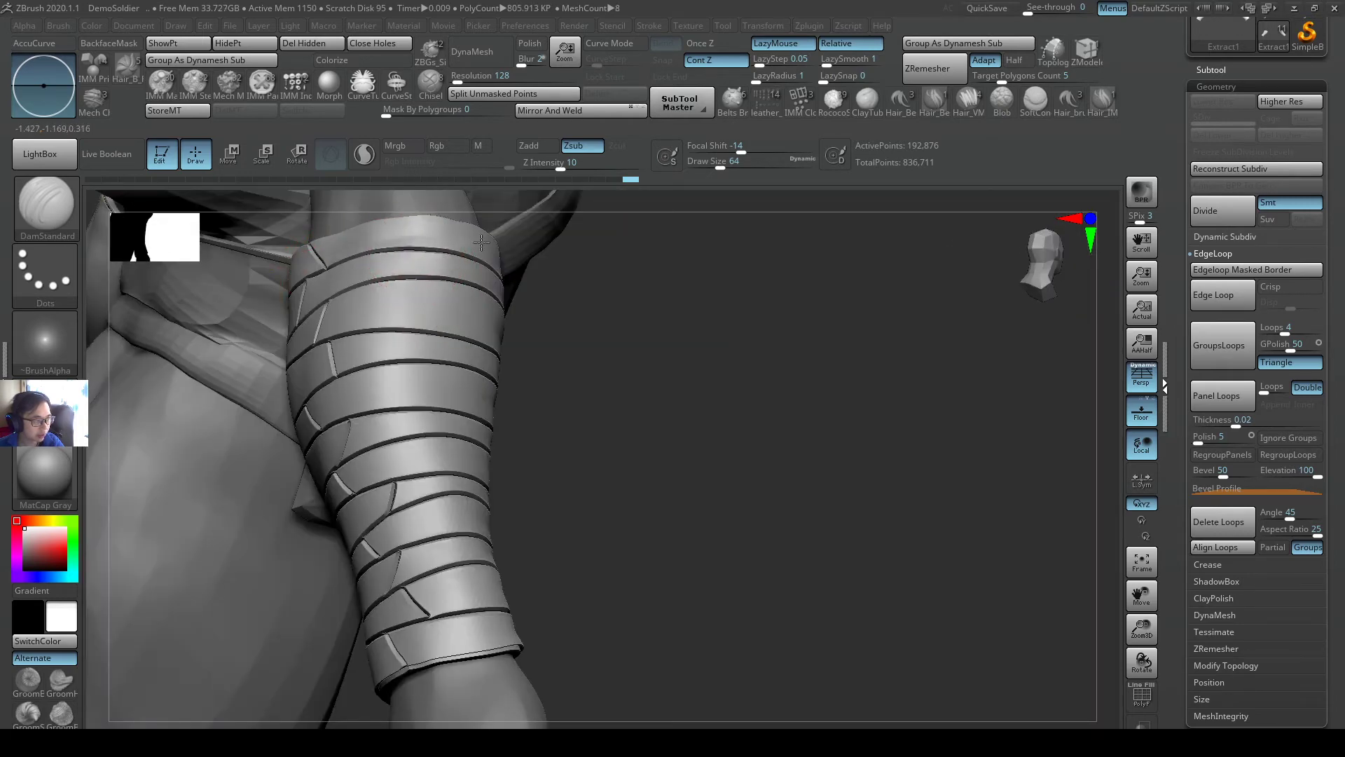
pyautogui.moveTo(435, 283); pyautogui.dragTo(335, 271)
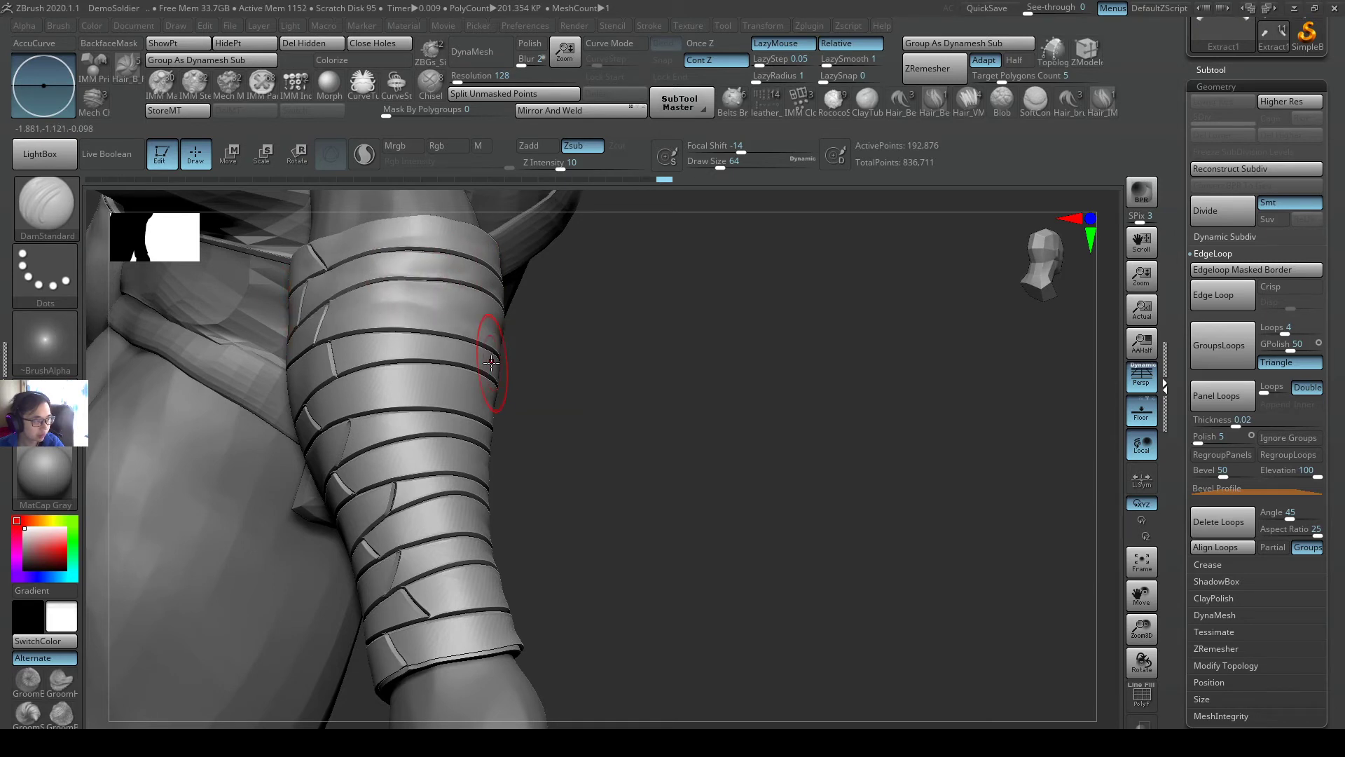
pyautogui.moveTo(362, 387)
pyautogui.mouseDown()
pyautogui.moveTo(498, 410)
pyautogui.moveTo(485, 435)
pyautogui.mouseUp()
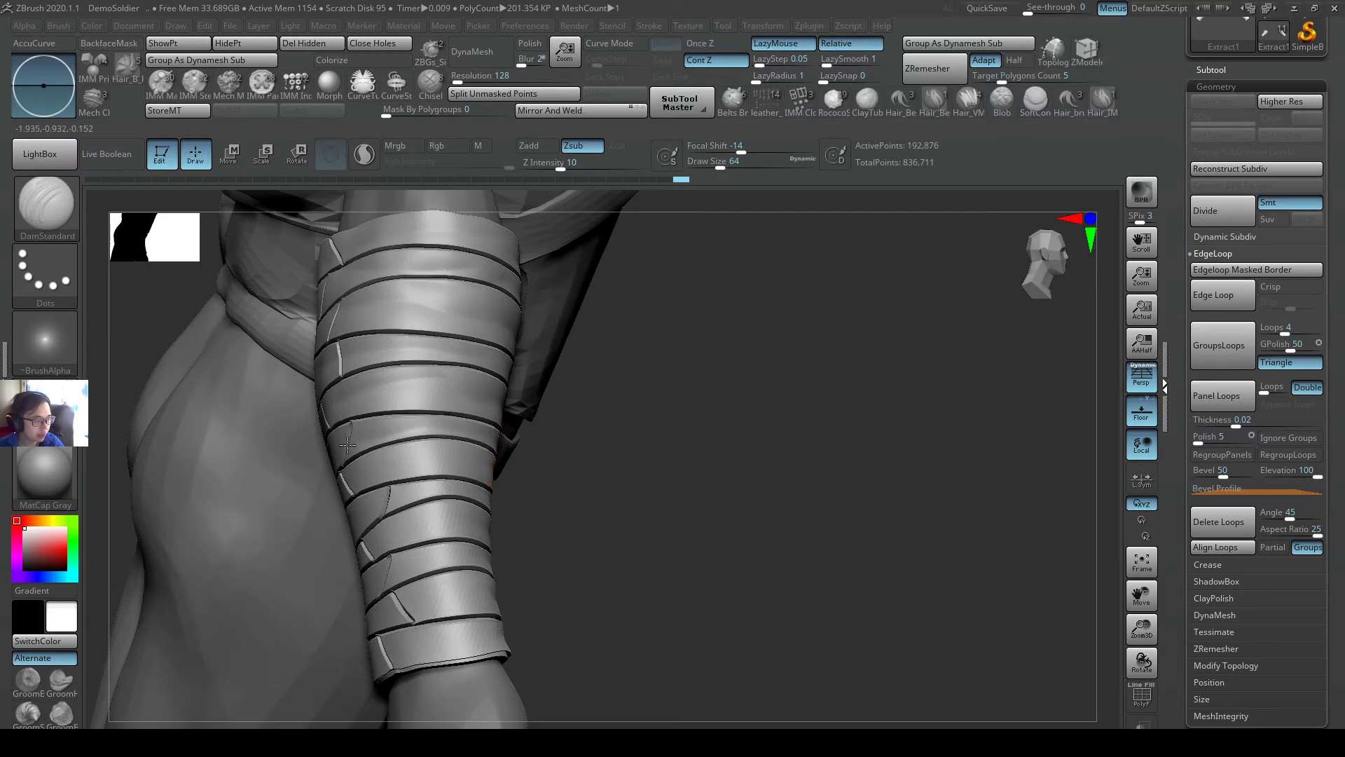
pyautogui.moveTo(498, 473); pyautogui.dragTo(377, 497)
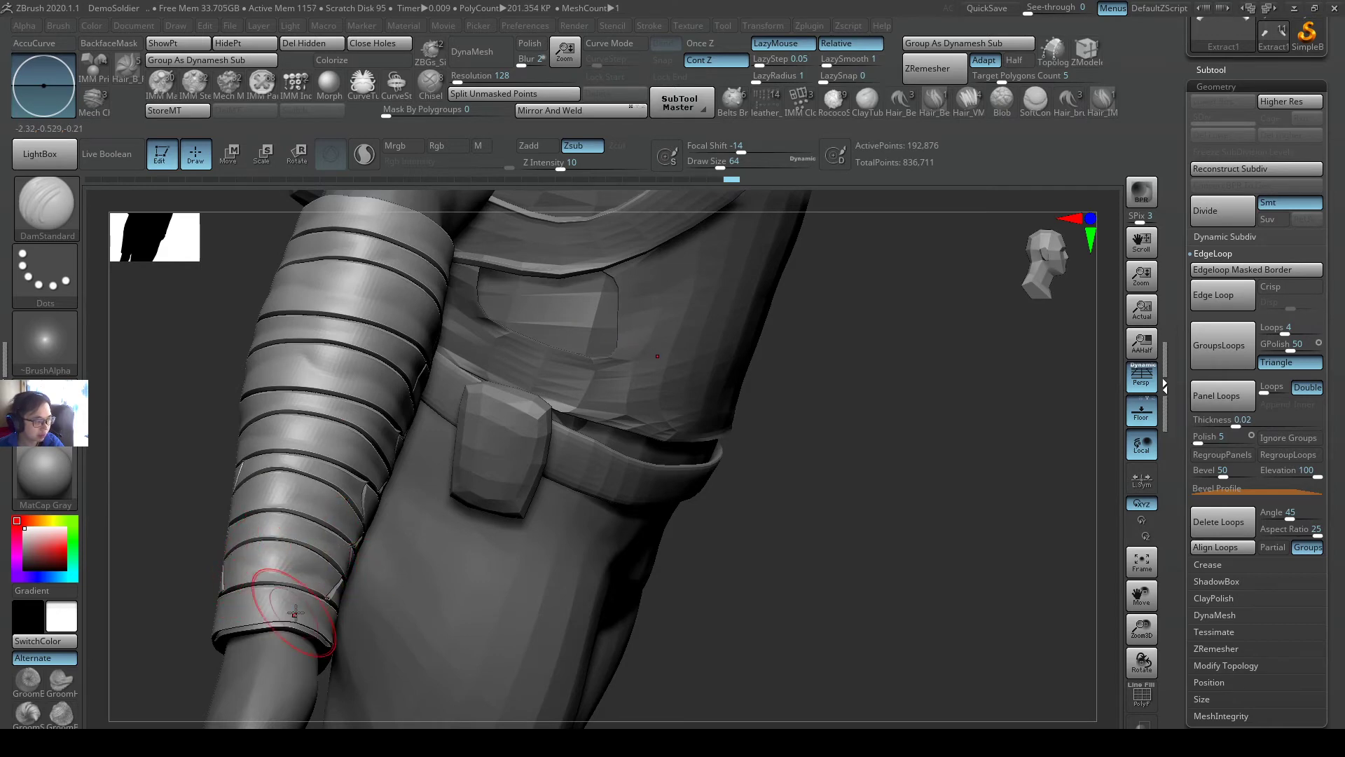
pyautogui.moveTo(242, 595); pyautogui.dragTo(350, 560, button='right')
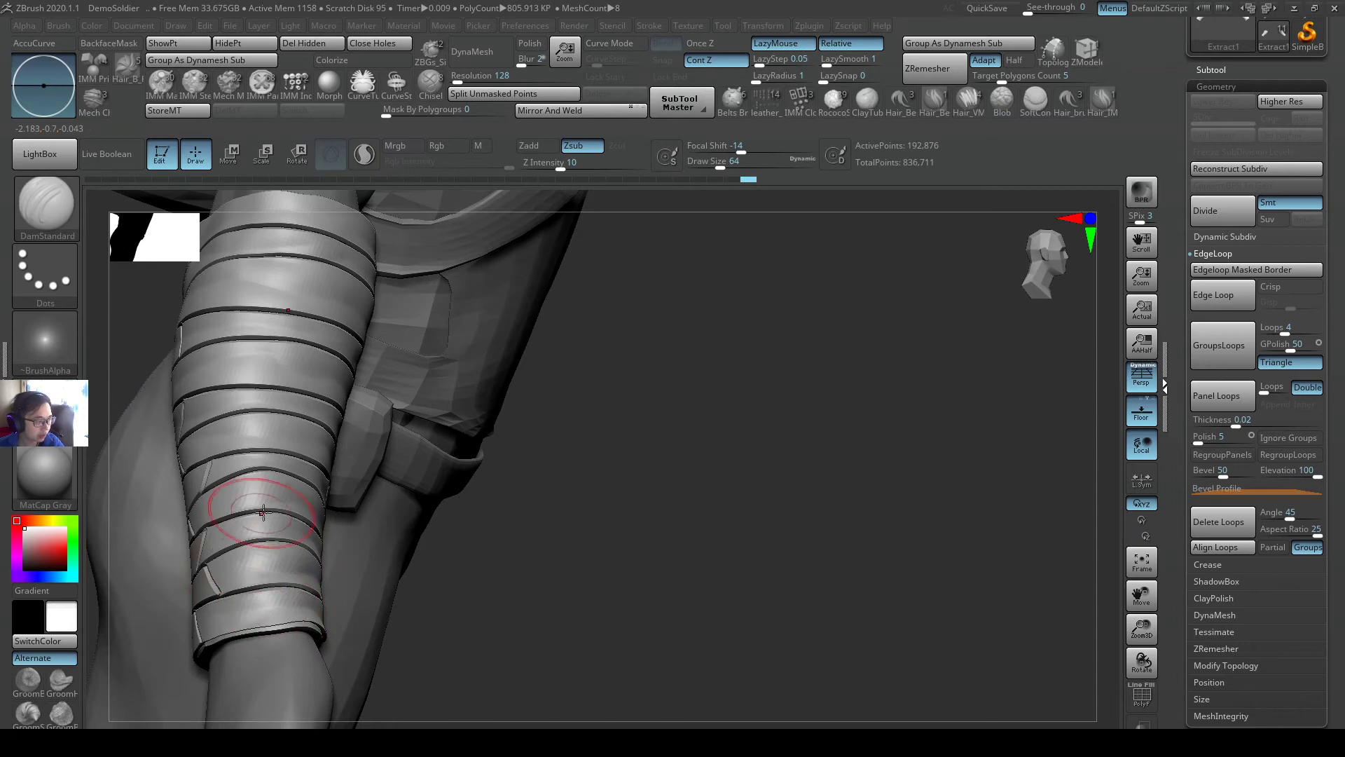
pyautogui.moveTo(261, 517); pyautogui.dragTo(336, 491, button='right')
# - Push in the sleeve's inner silhouette slightly using the SnakeHook brush at draw size 257
pyautogui.keyDown('alt'); pyautogui.moveTo(201, 377); pyautogui.dragTo(498, 382, button='right'); pyautogui.keyUp('alt')
pyautogui.moveTo(498, 380); pyautogui.dragTo(467, 459)
pyautogui.press('w')
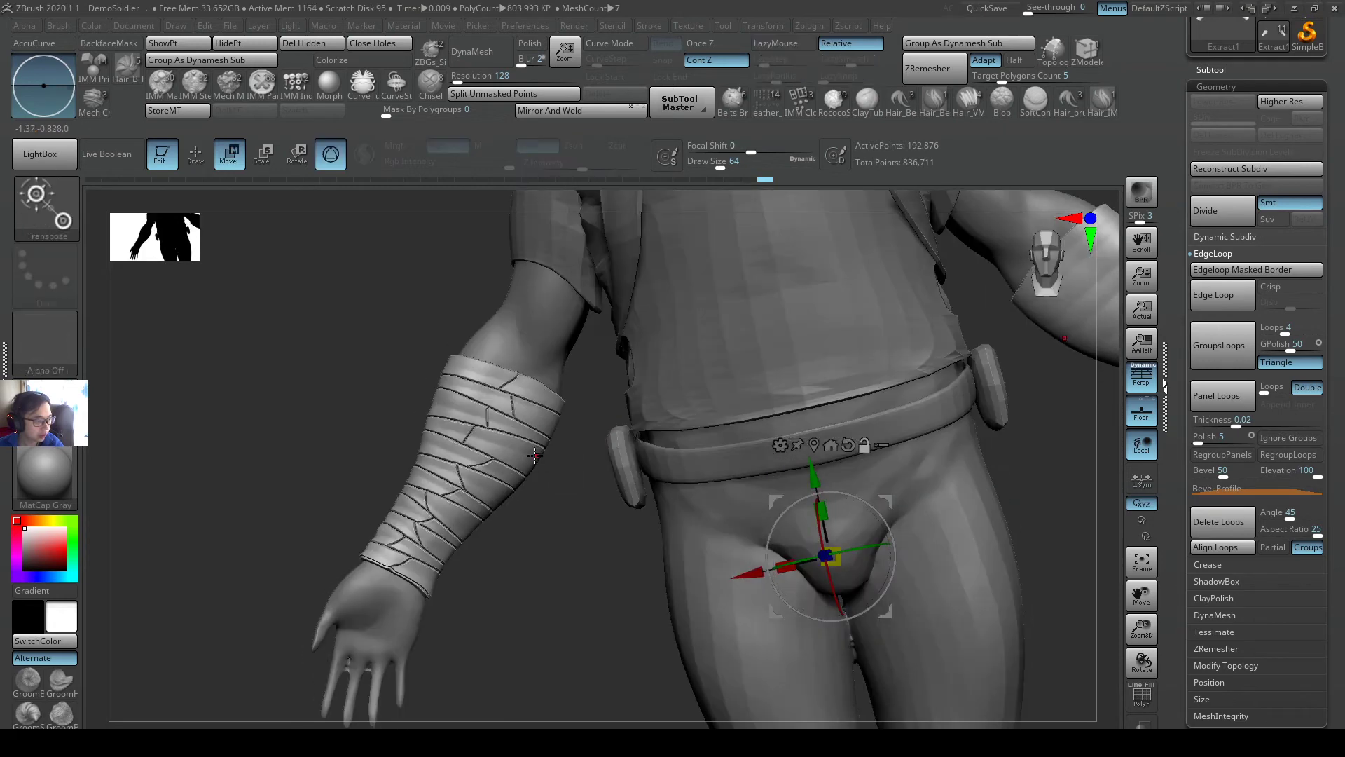
pyautogui.click(440, 459)
pyautogui.keyDown('ctrl'); pyautogui.moveTo(520, 463); pyautogui.dragTo(520, 431, button='right'); pyautogui.keyUp('ctrl')
pyautogui.press('q')
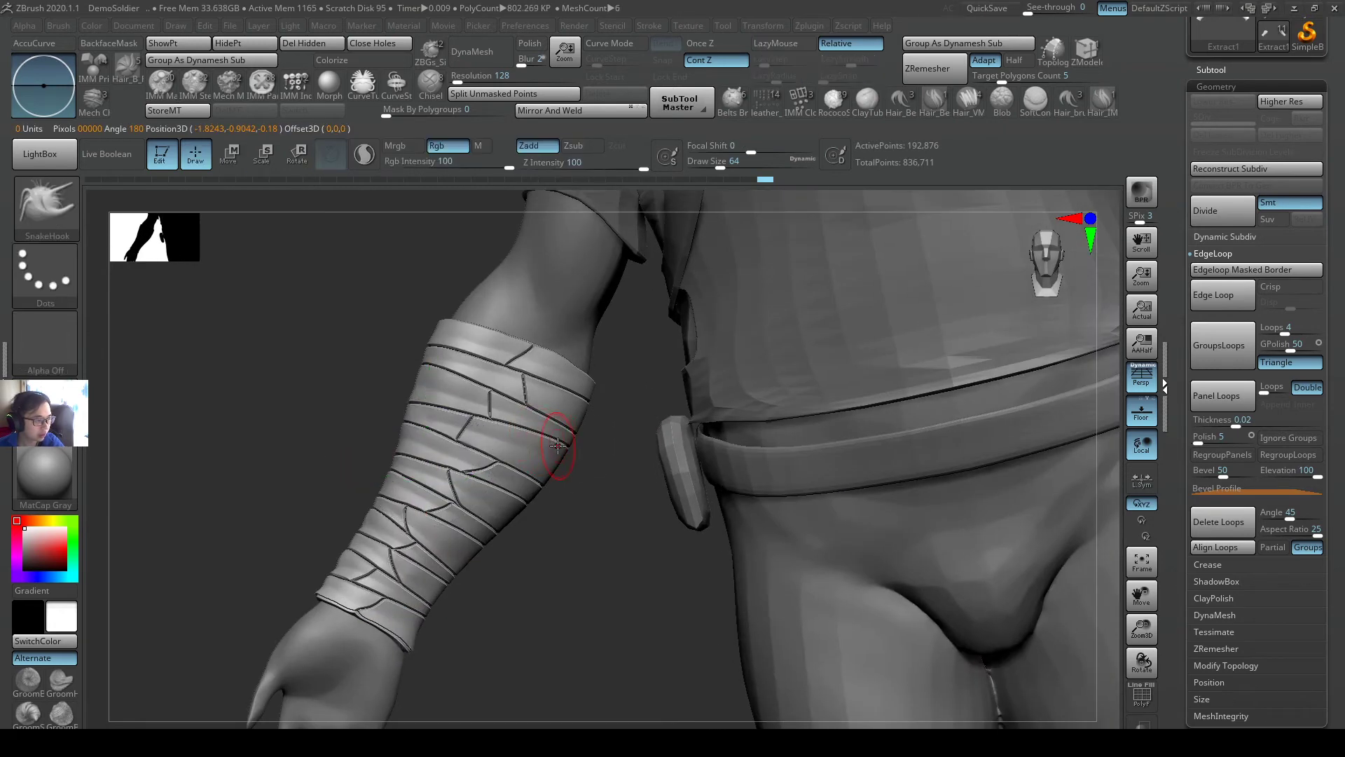
pyautogui.press('s')
pyautogui.moveTo(561, 445); pyautogui.dragTo(591, 445)
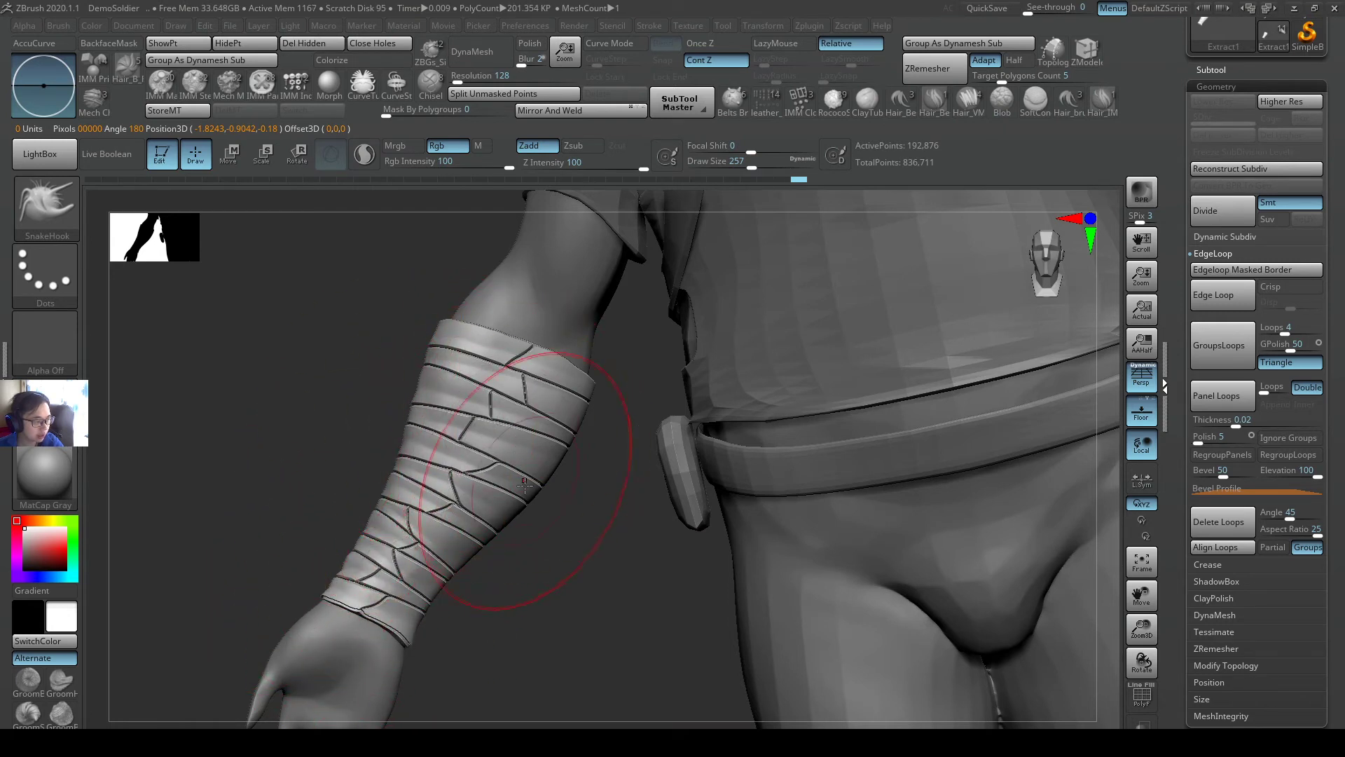
pyautogui.moveTo(524, 485); pyautogui.dragTo(518, 482)
pyautogui.moveTo(576, 423); pyautogui.dragTo(567, 421)
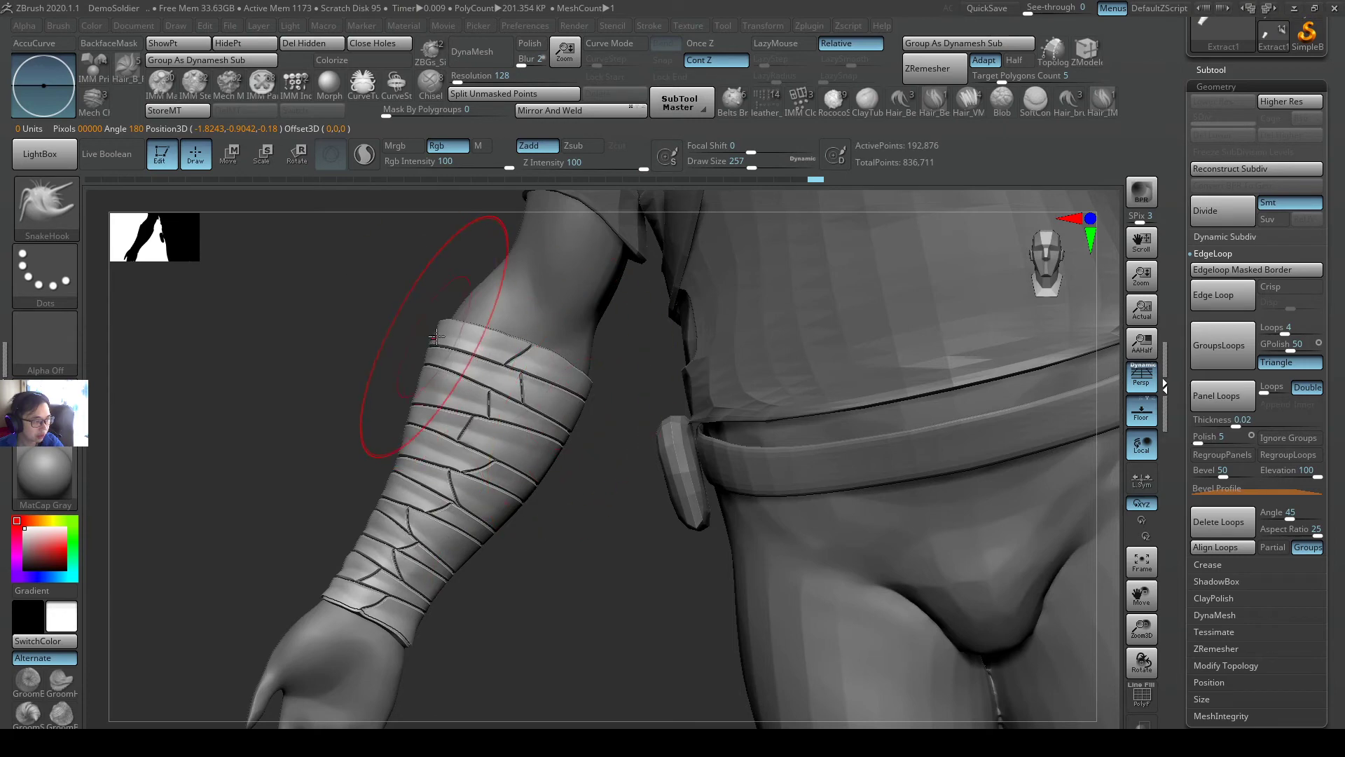
# - Adjust the sleeve's rim near the elbow with the large SnakeHook brush
pyautogui.moveTo(436, 337); pyautogui.dragTo(586, 383)
pyautogui.moveTo(574, 421)
pyautogui.mouseDown(button='right')
pyautogui.moveTo(564, 376)
pyautogui.moveTo(586, 378)
pyautogui.mouseUp(button='right')
pyautogui.moveTo(582, 378); pyautogui.dragTo(535, 370)
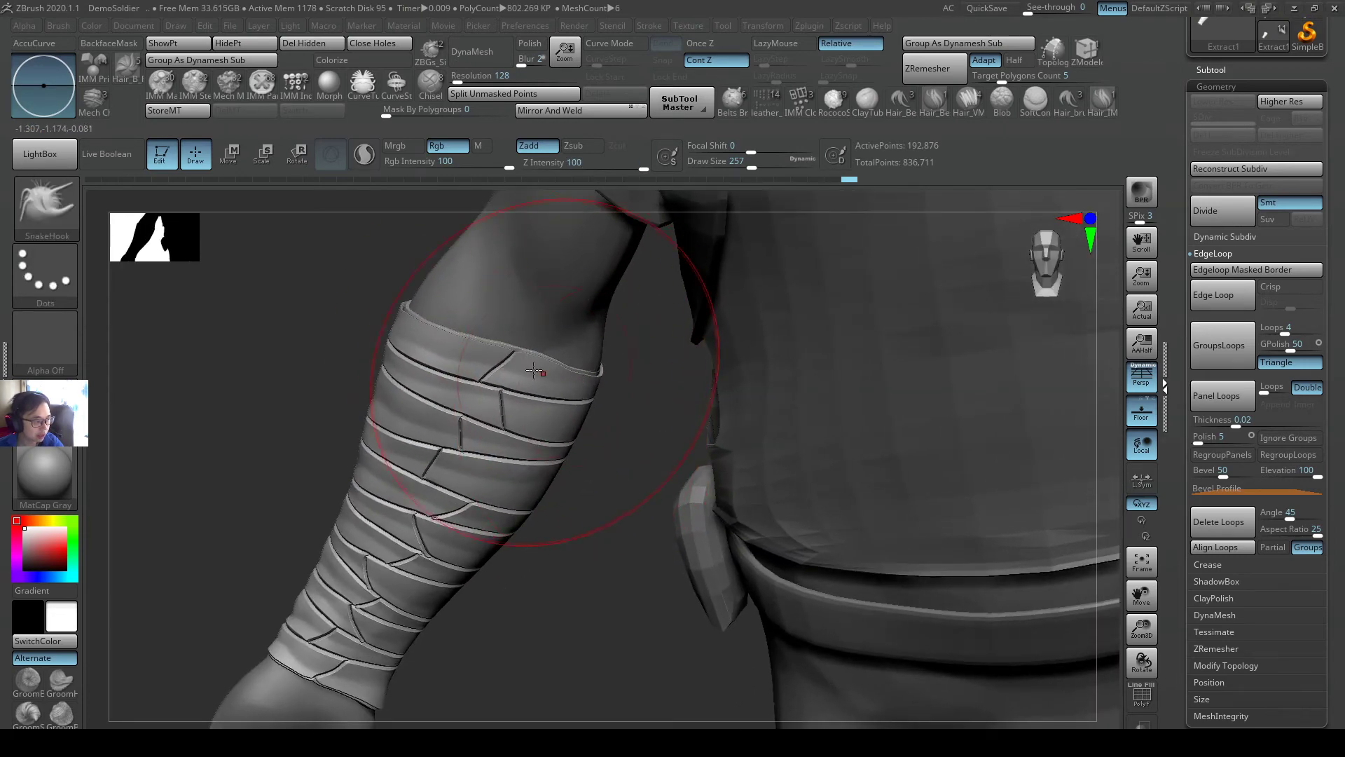
pyautogui.keyDown('alt'); pyautogui.click(415, 320); pyautogui.keyUp('alt')
pyautogui.moveTo(454, 367)
pyautogui.mouseDown(button='right')
pyautogui.moveTo(529, 379)
pyautogui.moveTo(502, 406)
pyautogui.mouseUp(button='right')
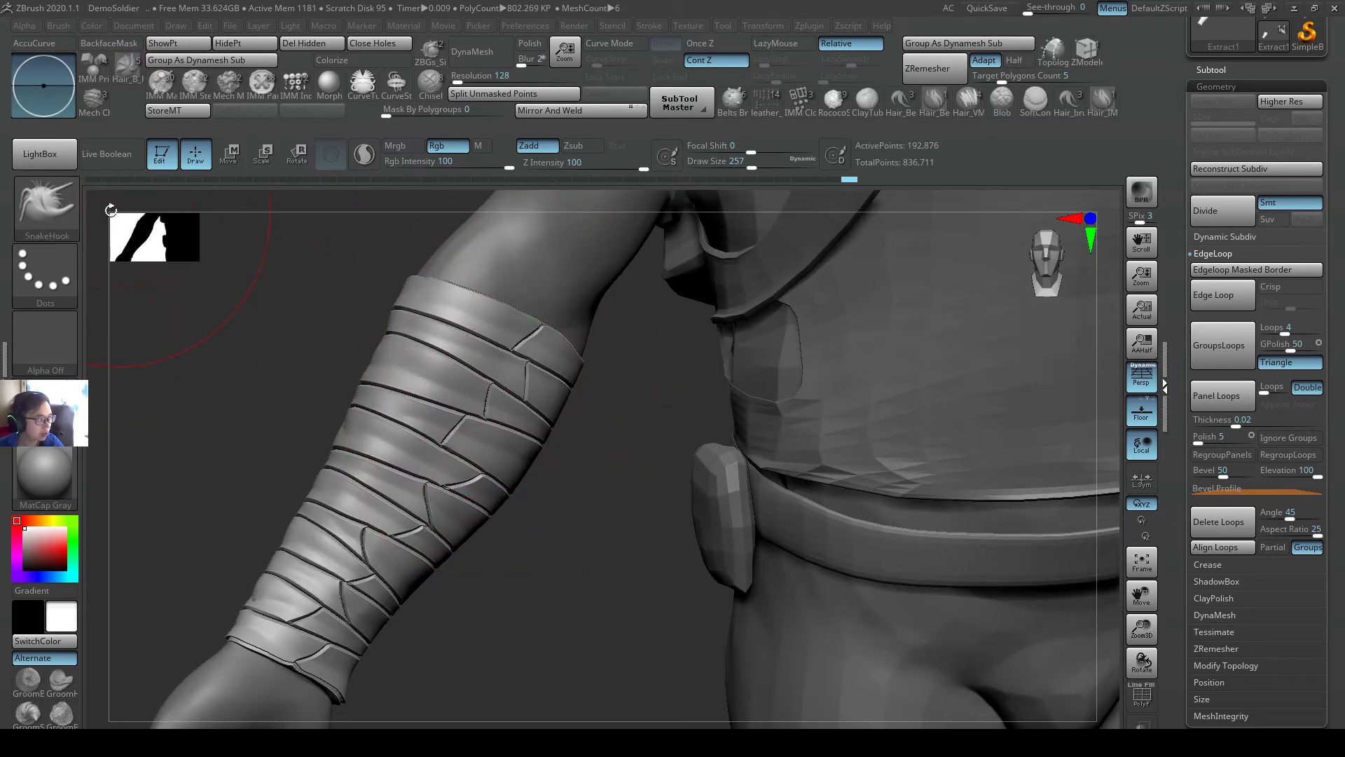
# - Lay a long loose strap from the elbow rim down past the forearm using CurveStrapSnap at draw size 108
pyautogui.click(46, 207)
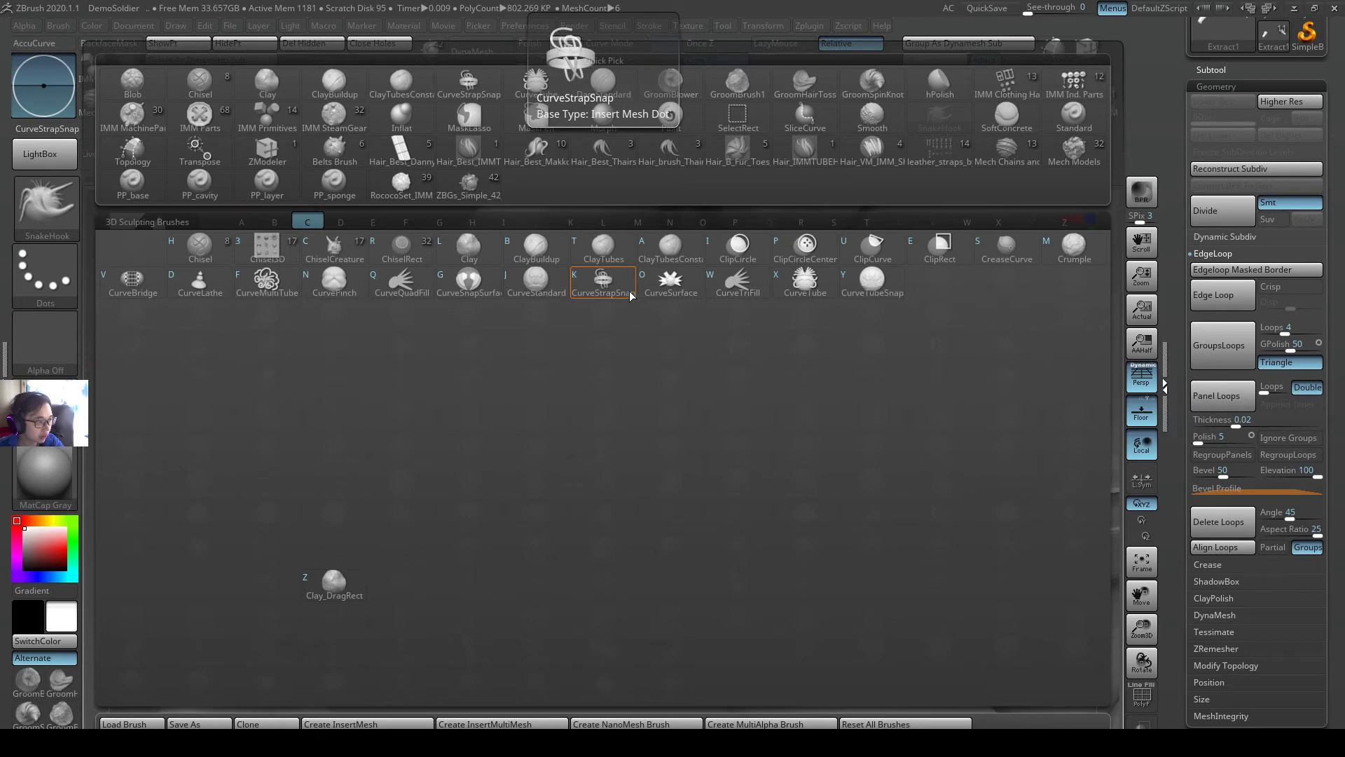
pyautogui.click(602, 284)
pyautogui.keyDown('ctrl'); pyautogui.moveTo(609, 410); pyautogui.dragTo(532, 421, button='right'); pyautogui.keyUp('ctrl')
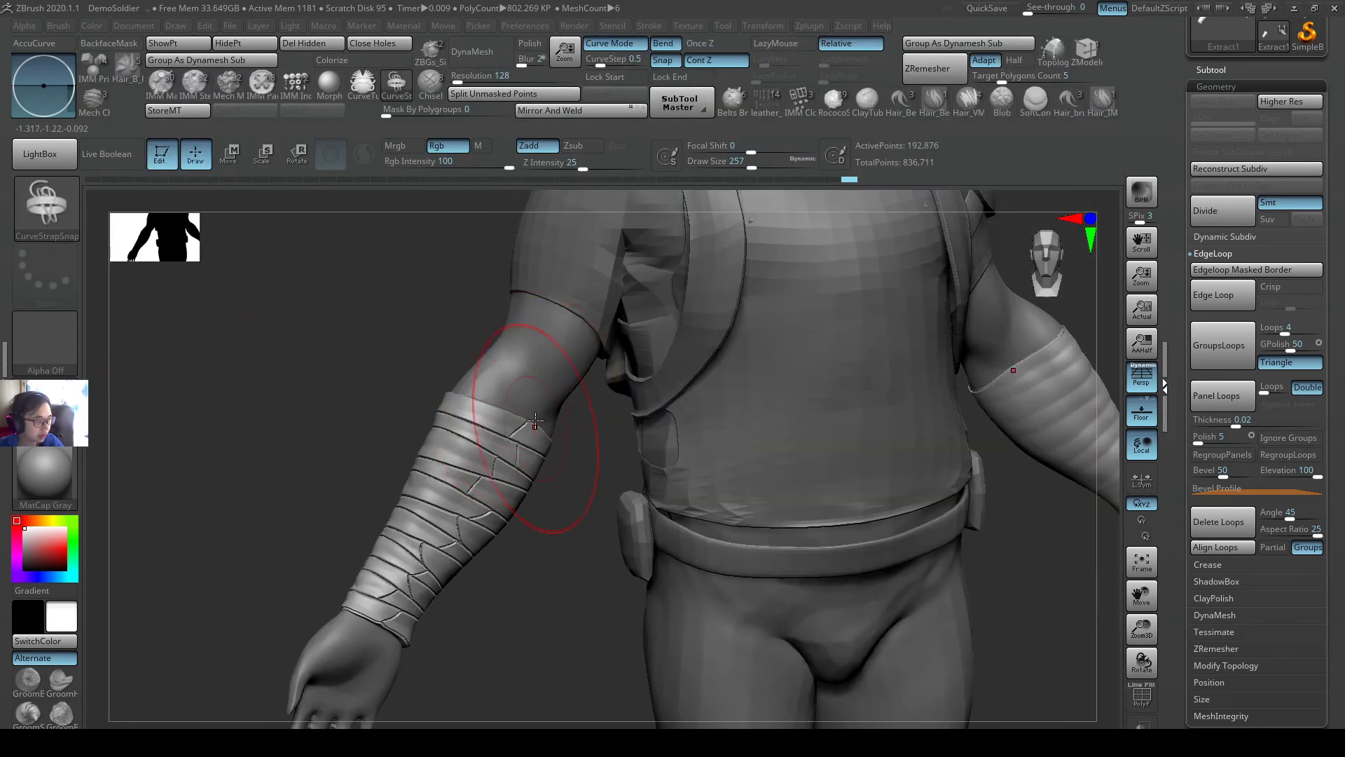
pyautogui.press('s')
pyautogui.moveTo(522, 414); pyautogui.dragTo(496, 411)
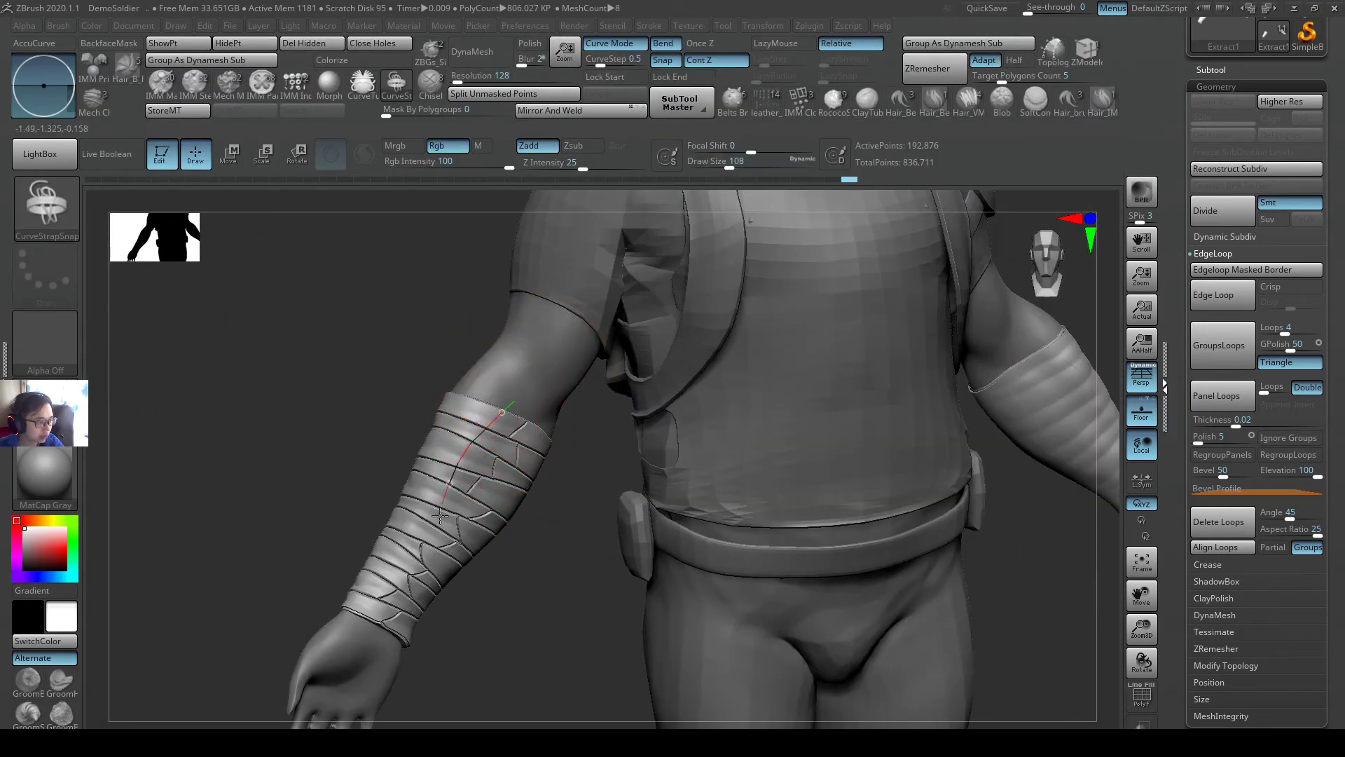
pyautogui.moveTo(440, 515); pyautogui.dragTo(599, 663)
pyautogui.moveTo(565, 540)
pyautogui.mouseDown()
pyautogui.moveTo(666, 518)
pyautogui.moveTo(554, 454)
pyautogui.moveTo(579, 484)
pyautogui.moveTo(672, 456)
pyautogui.moveTo(706, 462)
pyautogui.mouseUp()
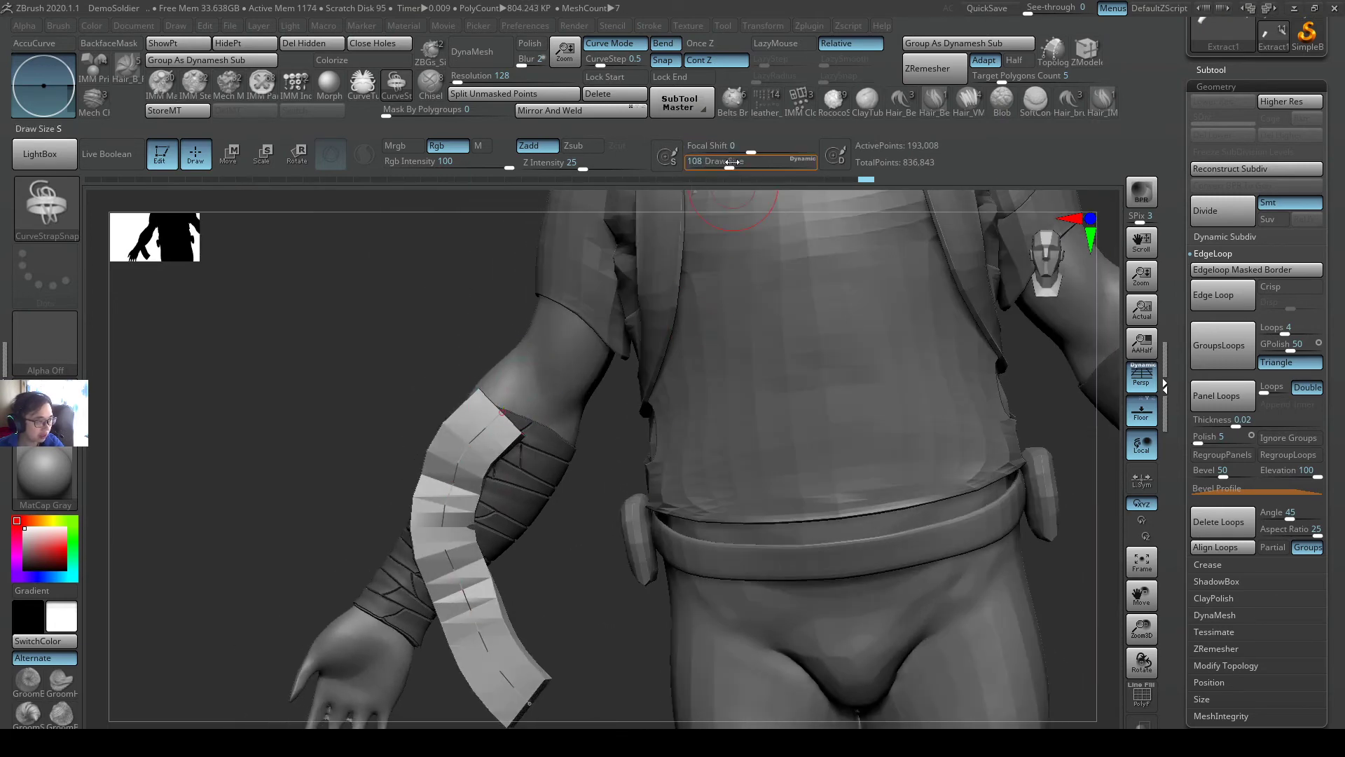
# - Narrow the strap at draw size 31 and split it from the sleeve into its own subtool
pyautogui.moveTo(731, 162); pyautogui.dragTo(713, 164)
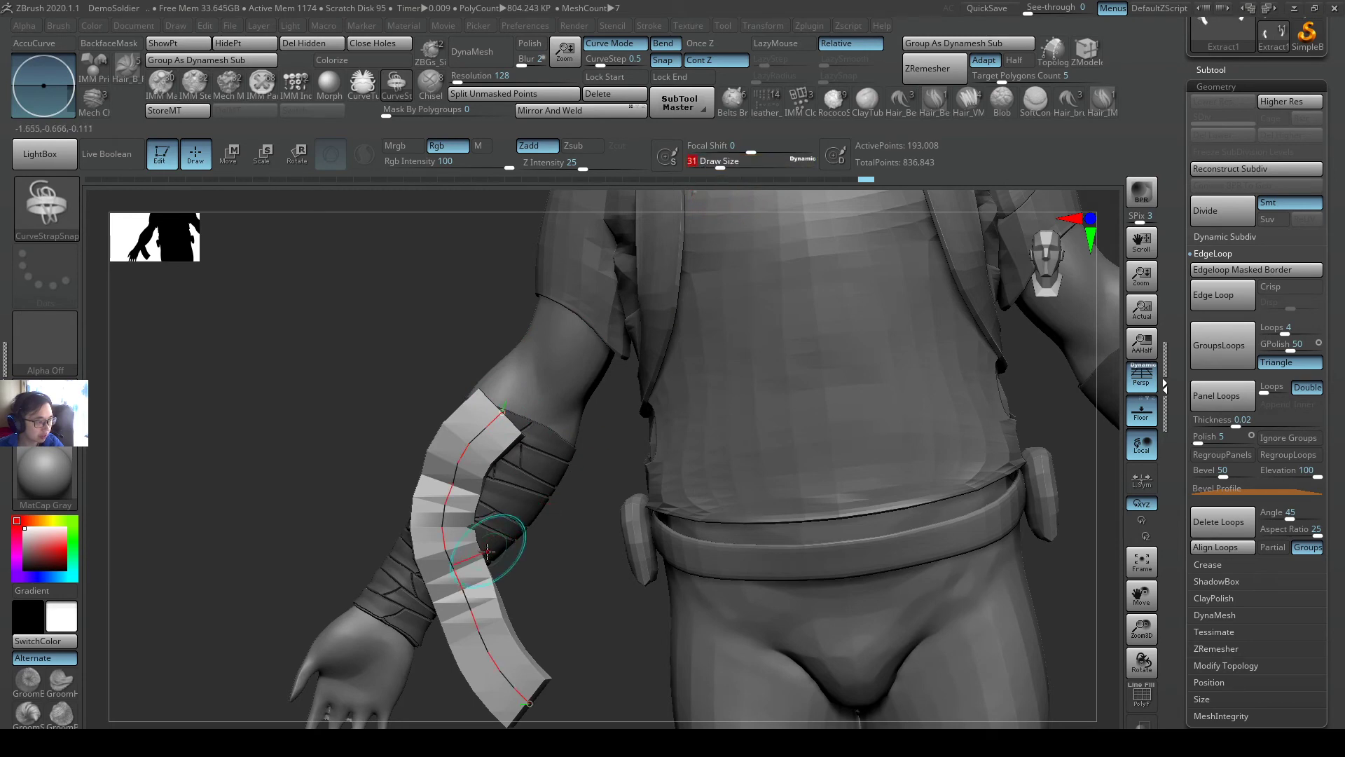
pyautogui.click(459, 570)
pyautogui.moveTo(519, 519); pyautogui.dragTo(566, 512, button='right')
pyautogui.moveTo(567, 511); pyautogui.dragTo(537, 435)
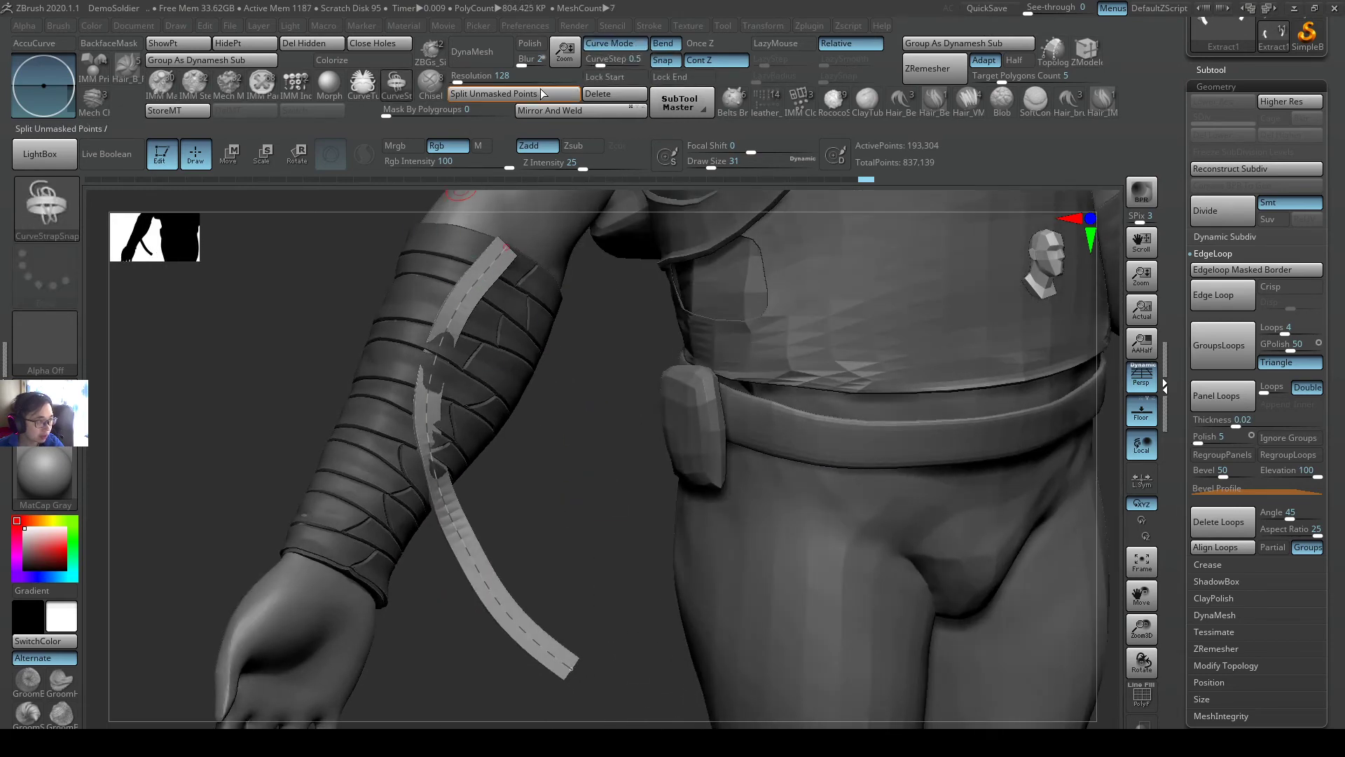
pyautogui.click(608, 97)
pyautogui.click(610, 104)
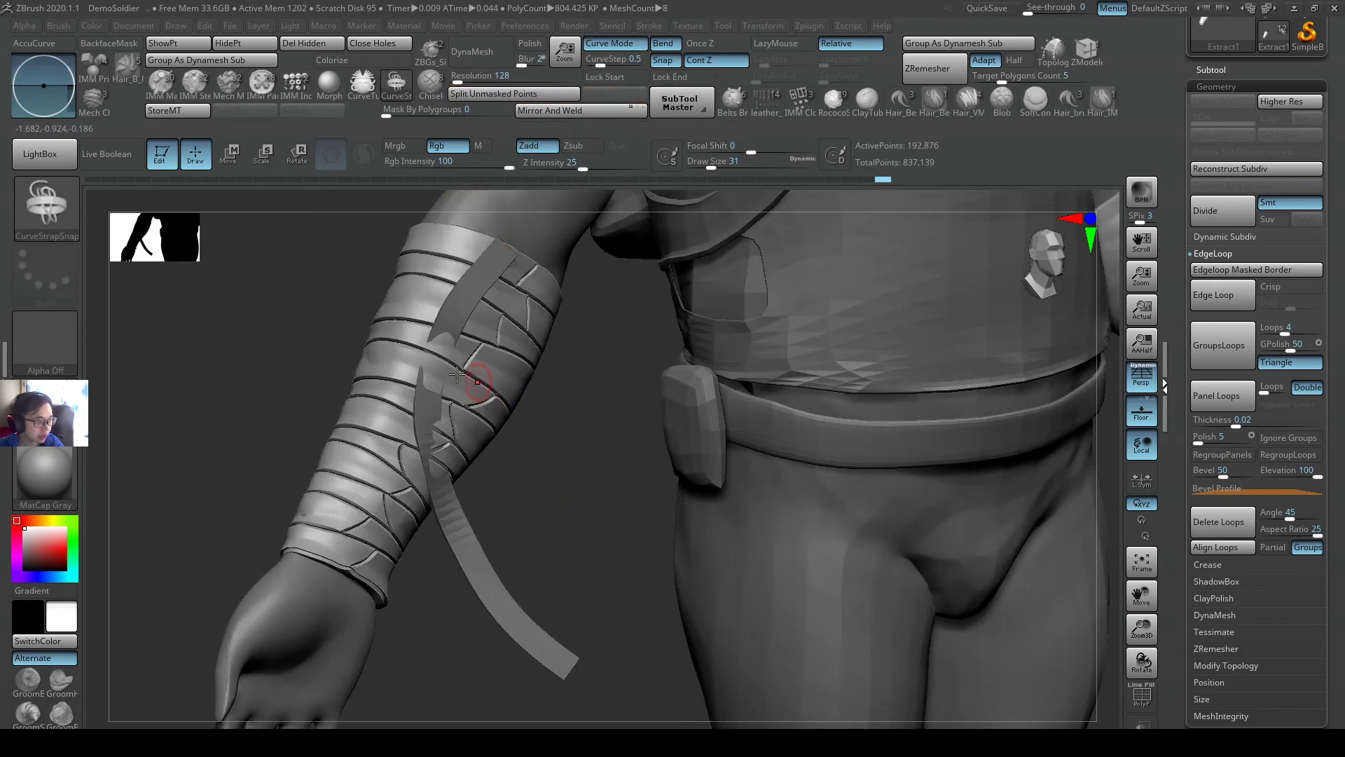
# - Select the strap and smooth out its hanging curve using the SnakeHook brush at draw size 172
pyautogui.keyDown('alt'); pyautogui.click(466, 285); pyautogui.keyUp('alt')
pyautogui.moveTo(466, 285); pyautogui.dragTo(498, 329, button='right')
pyautogui.press('b')
pyautogui.press('s')
pyautogui.press('h')
pyautogui.press('s')
pyautogui.moveTo(498, 335); pyautogui.dragTo(529, 336)
pyautogui.moveTo(447, 401); pyautogui.dragTo(456, 418)
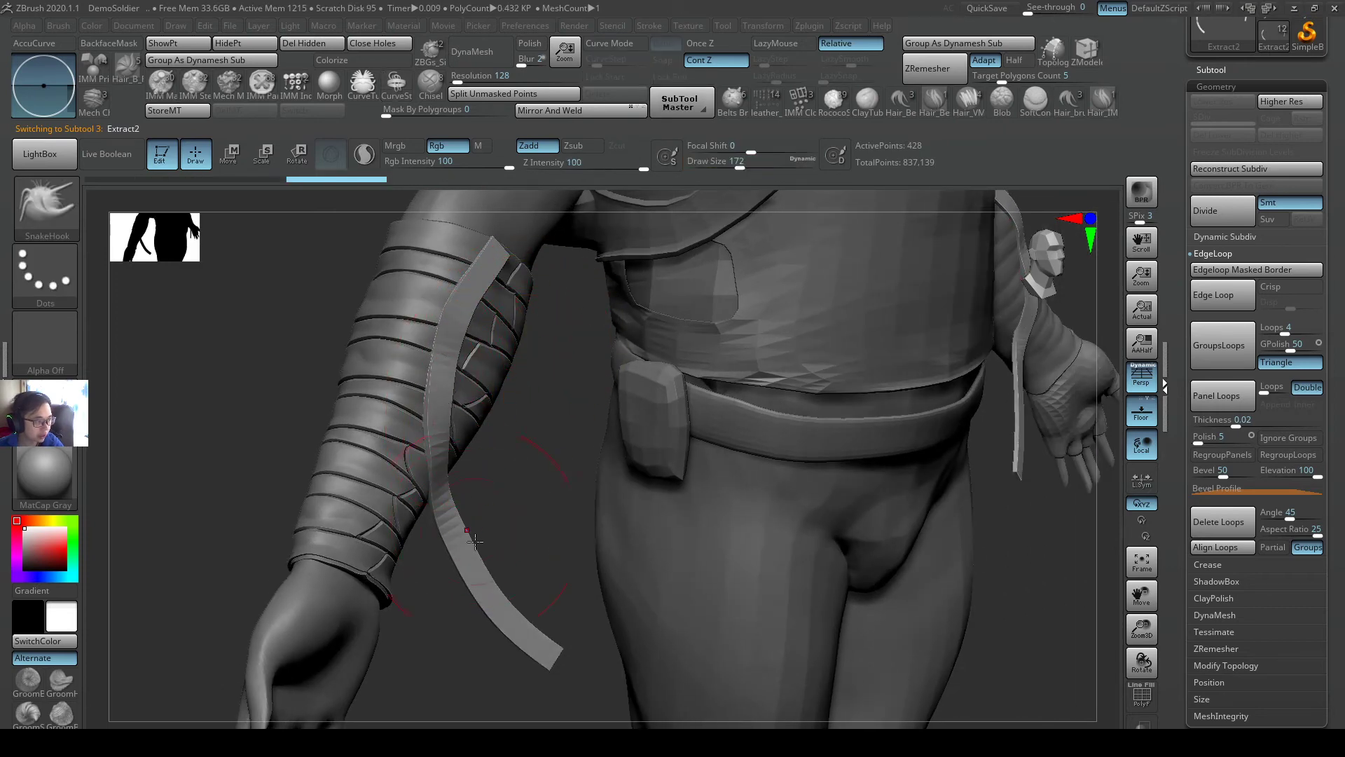
pyautogui.moveTo(556, 657); pyautogui.dragTo(544, 642)
# - Bend the strap's upper end across the sleeve rim towards the inner elbow
pyautogui.moveTo(511, 371)
pyautogui.mouseDown(button='right')
pyautogui.moveTo(501, 273)
pyautogui.moveTo(478, 329)
pyautogui.moveTo(589, 315)
pyautogui.mouseUp(button='right')
pyautogui.moveTo(459, 276); pyautogui.dragTo(480, 304)
pyautogui.moveTo(481, 304); pyautogui.dragTo(455, 304, button='right')
pyautogui.moveTo(472, 290)
pyautogui.mouseDown()
pyautogui.moveTo(526, 290)
pyautogui.moveTo(548, 309)
pyautogui.mouseUp()
pyautogui.moveTo(576, 375); pyautogui.dragTo(508, 378)
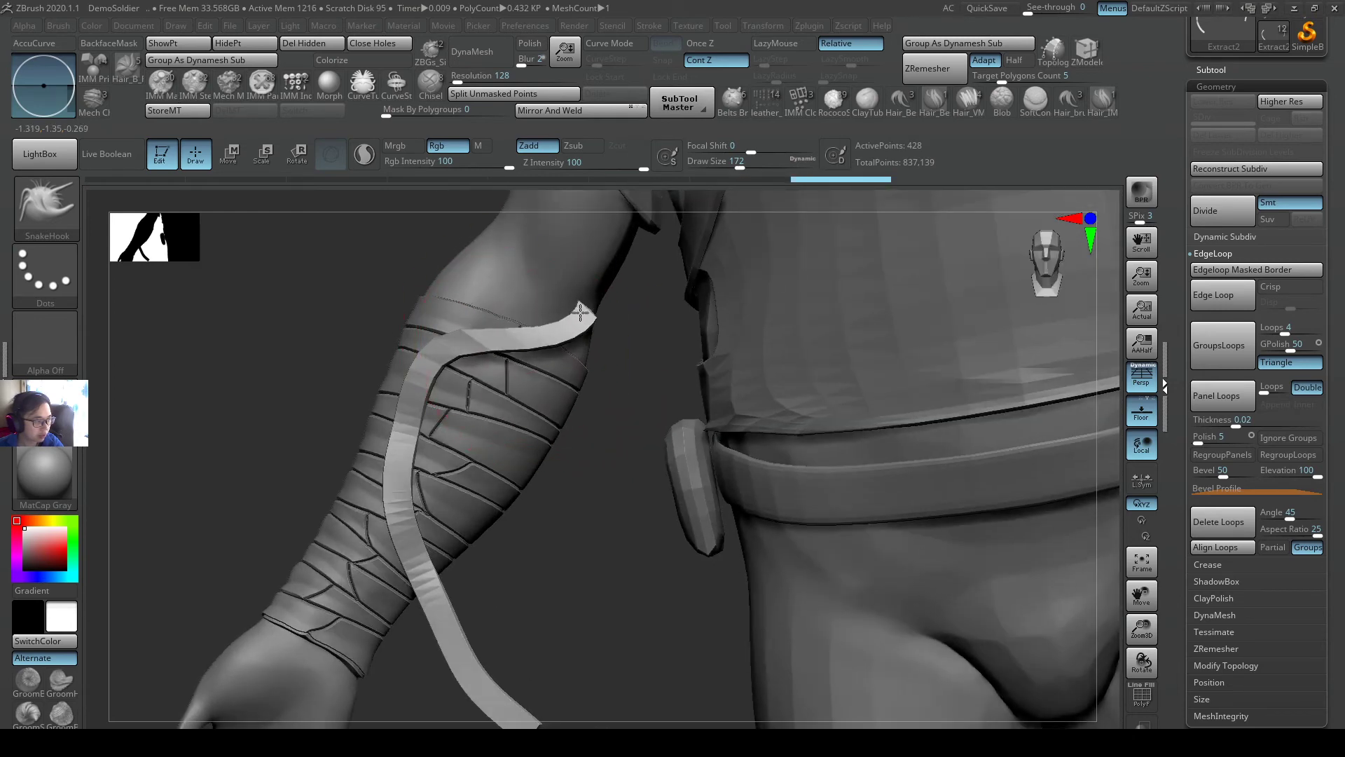
pyautogui.moveTo(580, 313); pyautogui.dragTo(548, 335, button='right')
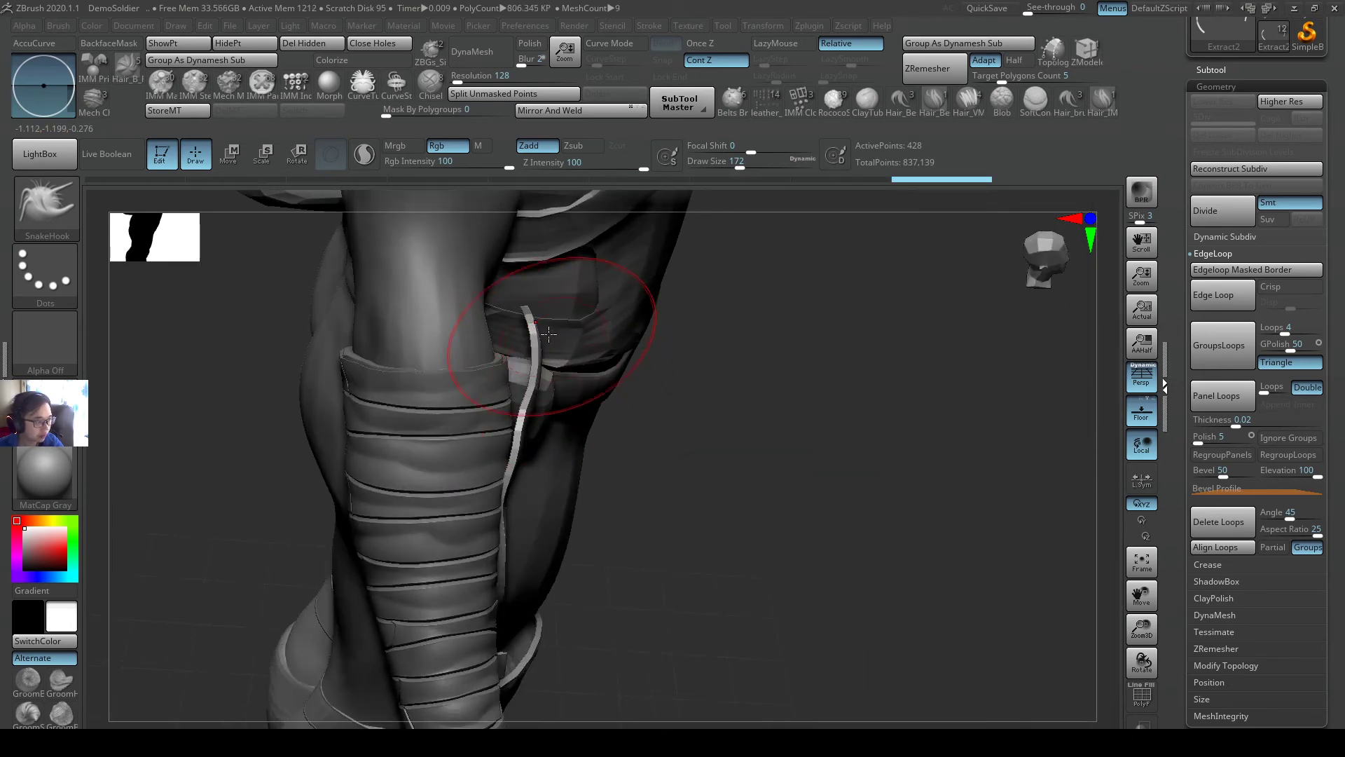
# - Refine the bend of the strap's upper end near the inner elbow, using SnakeHook at draw sizes 280 and 197
pyautogui.press('s')
pyautogui.moveTo(498, 309); pyautogui.dragTo(546, 329)
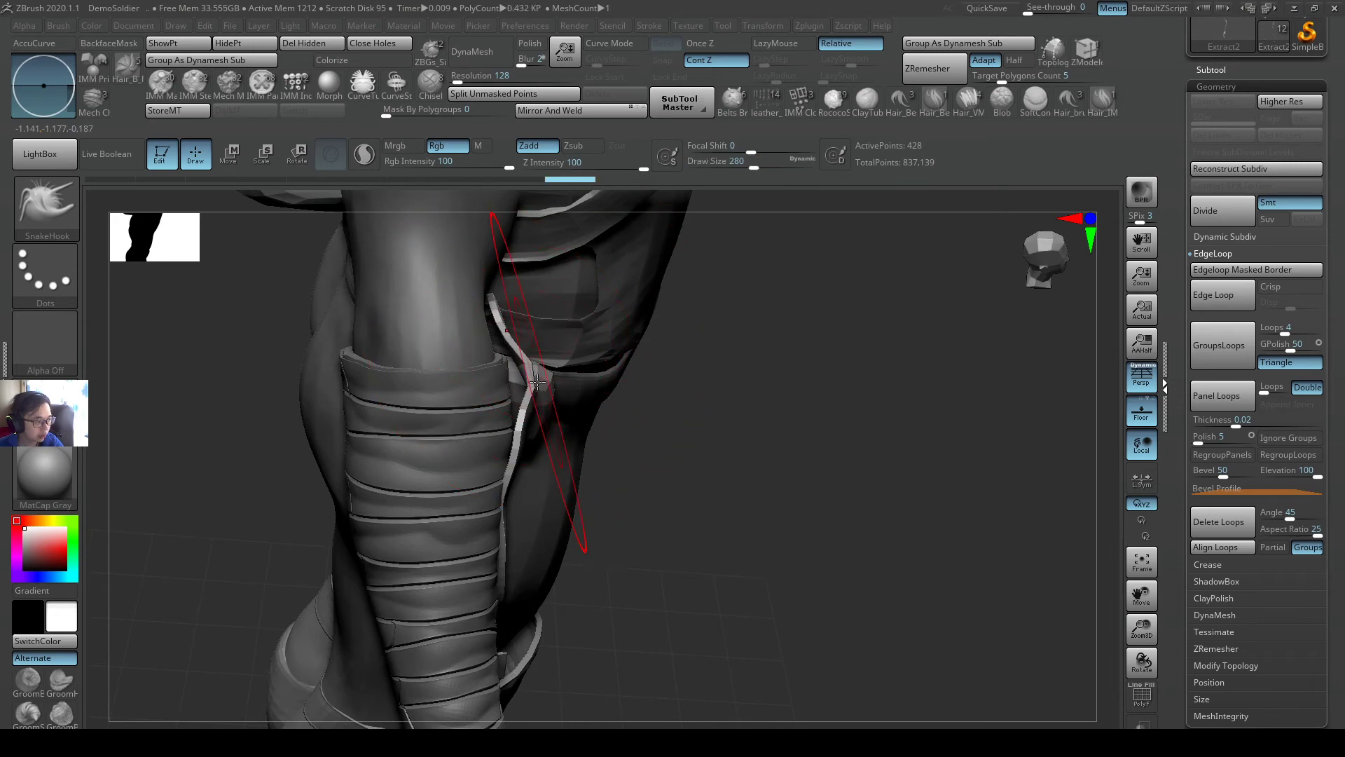
pyautogui.moveTo(518, 380); pyautogui.dragTo(459, 386, button='right')
pyautogui.press('s')
pyautogui.moveTo(461, 481); pyautogui.dragTo(472, 481)
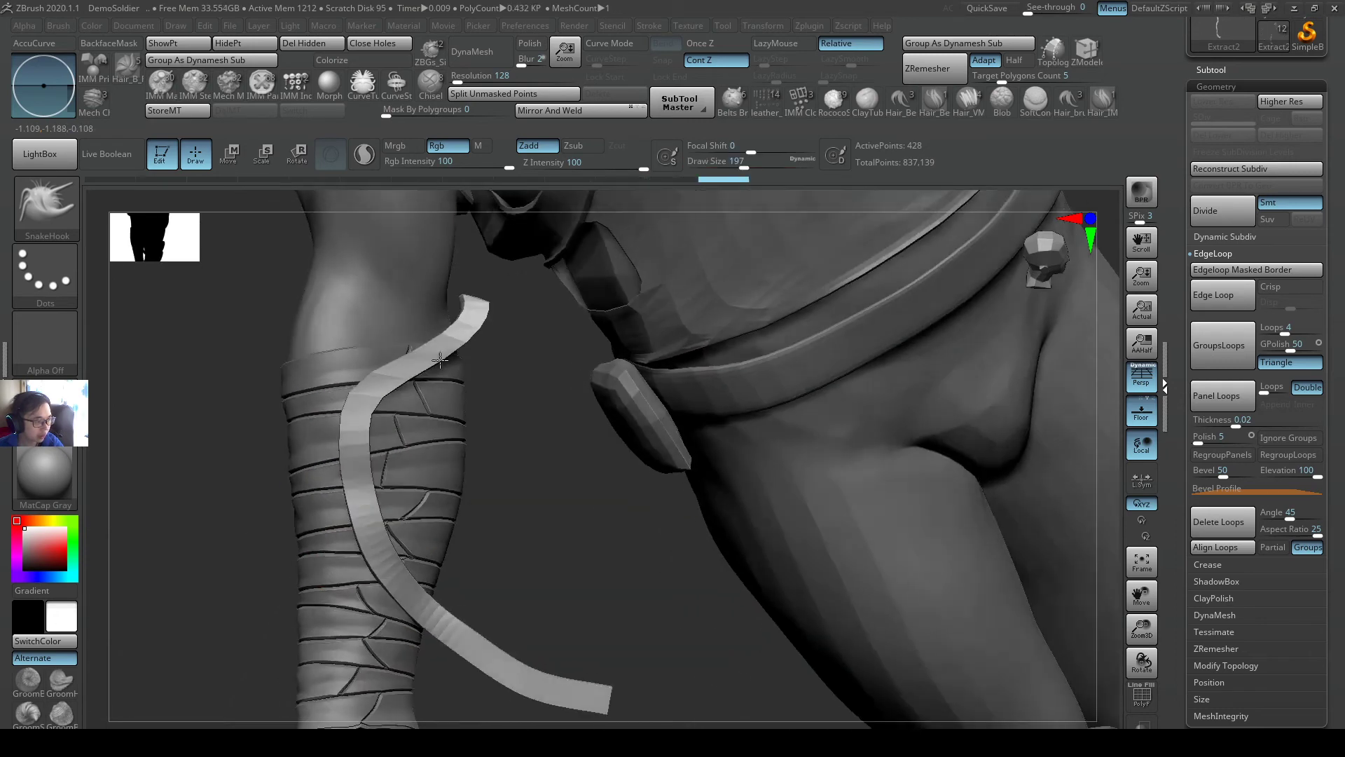
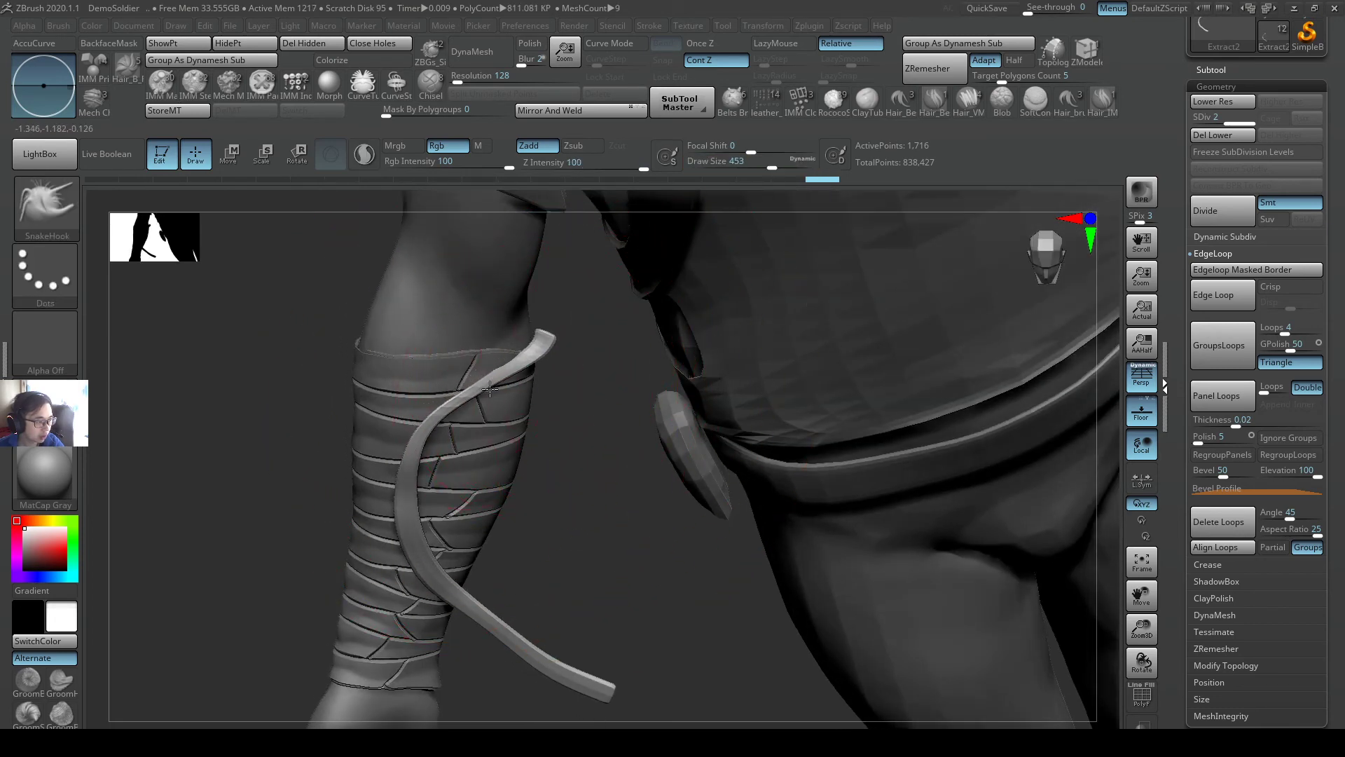
# - Pick the CurveStrapSnap brush at draw size 20 and try to draw a second strap curve from the sleeve's rim
pyautogui.moveTo(512, 407); pyautogui.dragTo(488, 366, button='right')
pyautogui.click(26, 185)
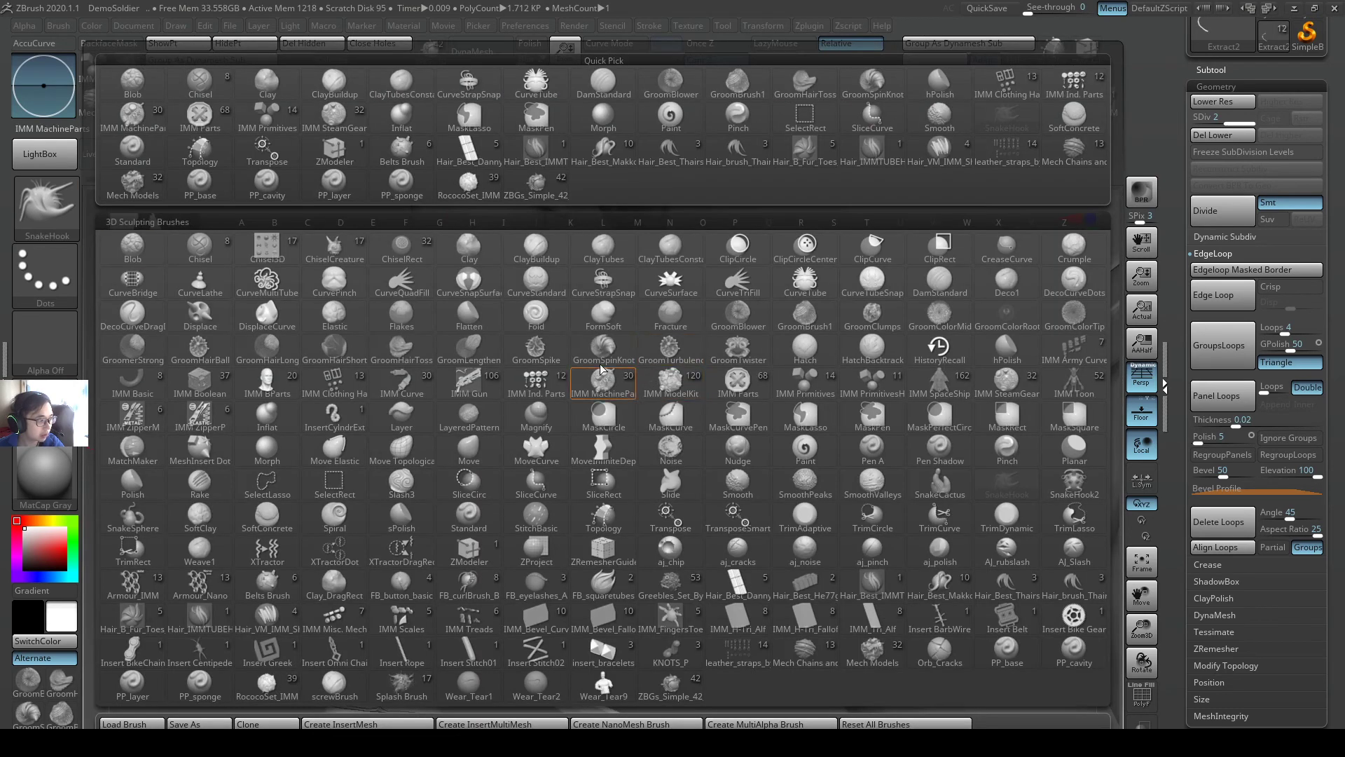
pyautogui.press('c')
pyautogui.click(613, 287)
pyautogui.press('s')
pyautogui.moveTo(582, 348); pyautogui.dragTo(526, 351)
pyautogui.moveTo(481, 325)
pyautogui.mouseDown(button='right')
pyautogui.moveTo(506, 322)
pyautogui.moveTo(490, 324)
pyautogui.mouseUp(button='right')
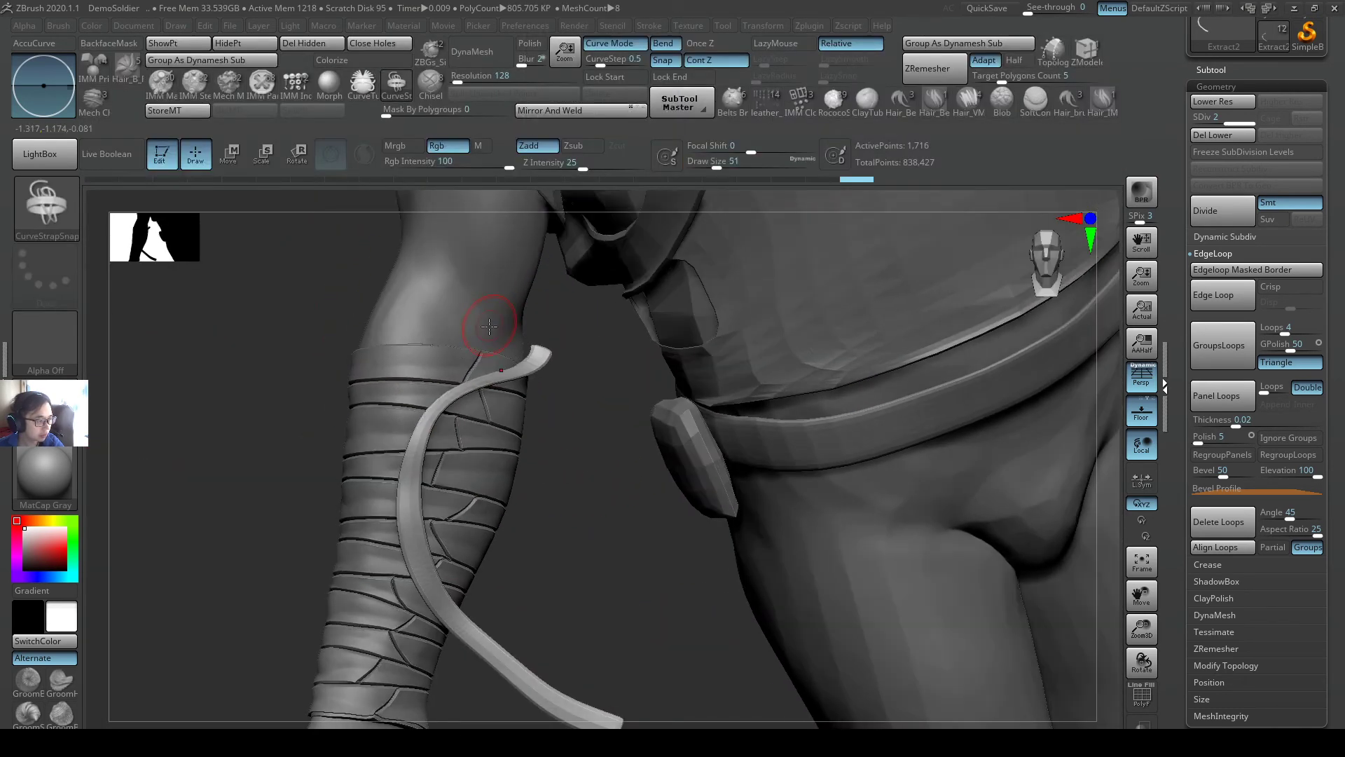
pyautogui.press('s')
pyautogui.moveTo(500, 327); pyautogui.dragTo(585, 517)
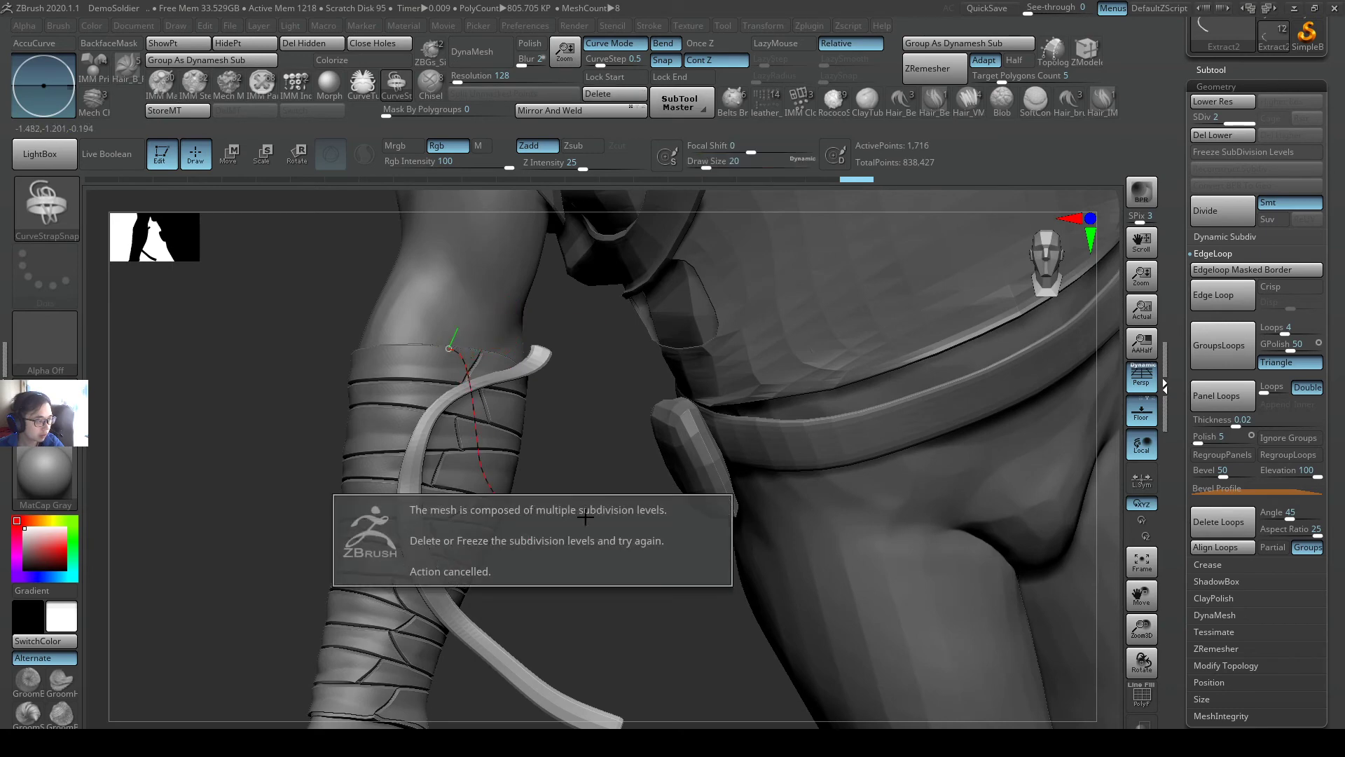
pyautogui.hotkey('ctrl', 'z')
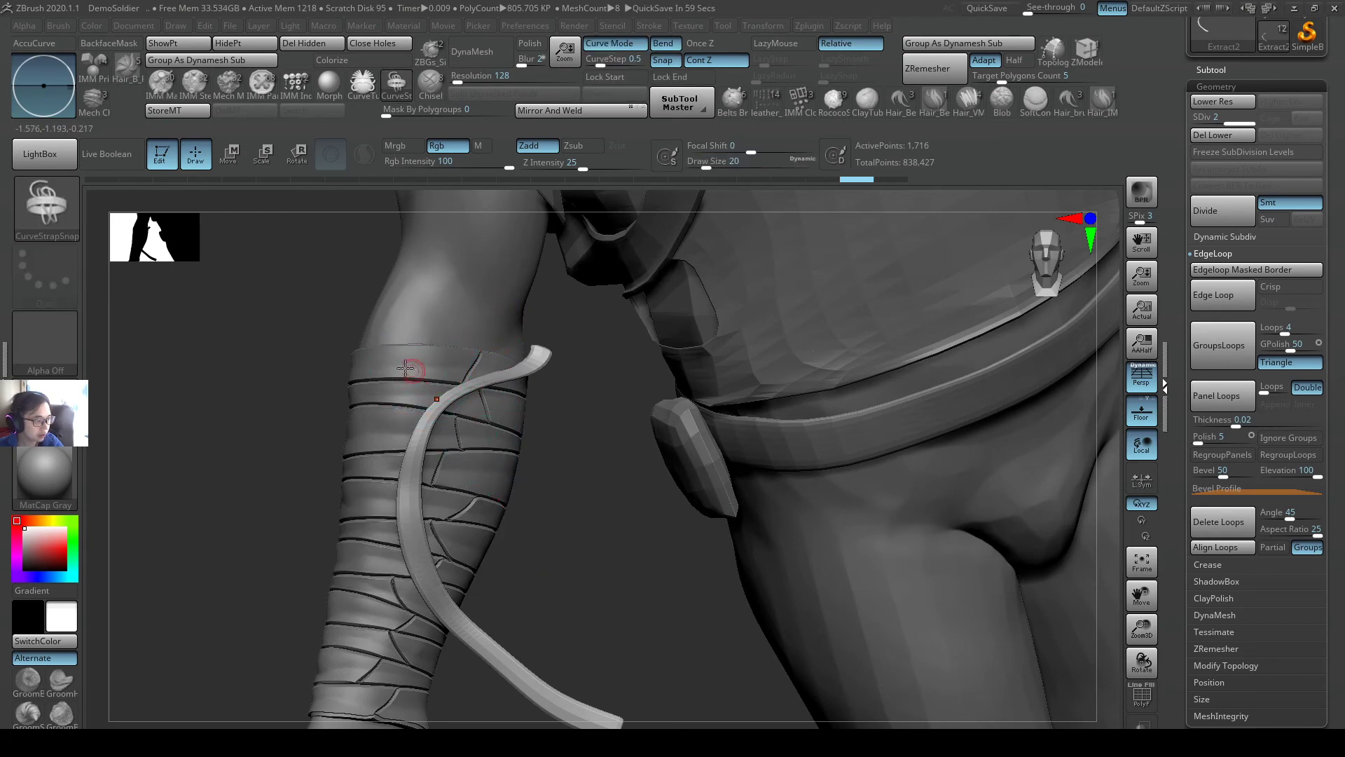
# - Select the sleeve, draw a short second strap from its rim across the first strap, and split it into its own subtool
pyautogui.keyDown('alt'); pyautogui.click(410, 357); pyautogui.keyUp('alt')
pyautogui.moveTo(410, 358)
pyautogui.mouseDown(button='right')
pyautogui.moveTo(390, 361)
pyautogui.moveTo(435, 356)
pyautogui.mouseUp(button='right')
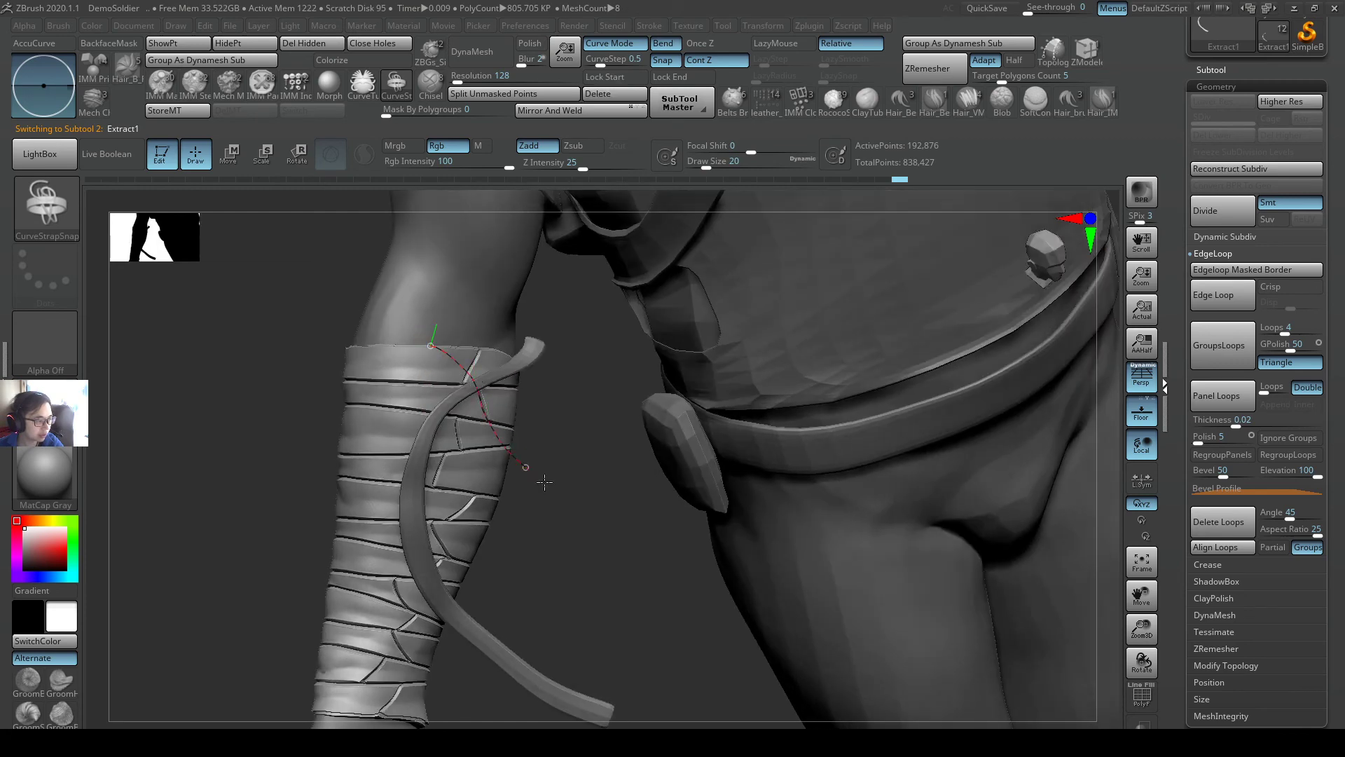
pyautogui.moveTo(545, 482); pyautogui.dragTo(585, 497)
pyautogui.moveTo(601, 465)
pyautogui.mouseDown(button='right')
pyautogui.moveTo(619, 486)
pyautogui.moveTo(418, 402)
pyautogui.moveTo(580, 435)
pyautogui.mouseUp(button='right')
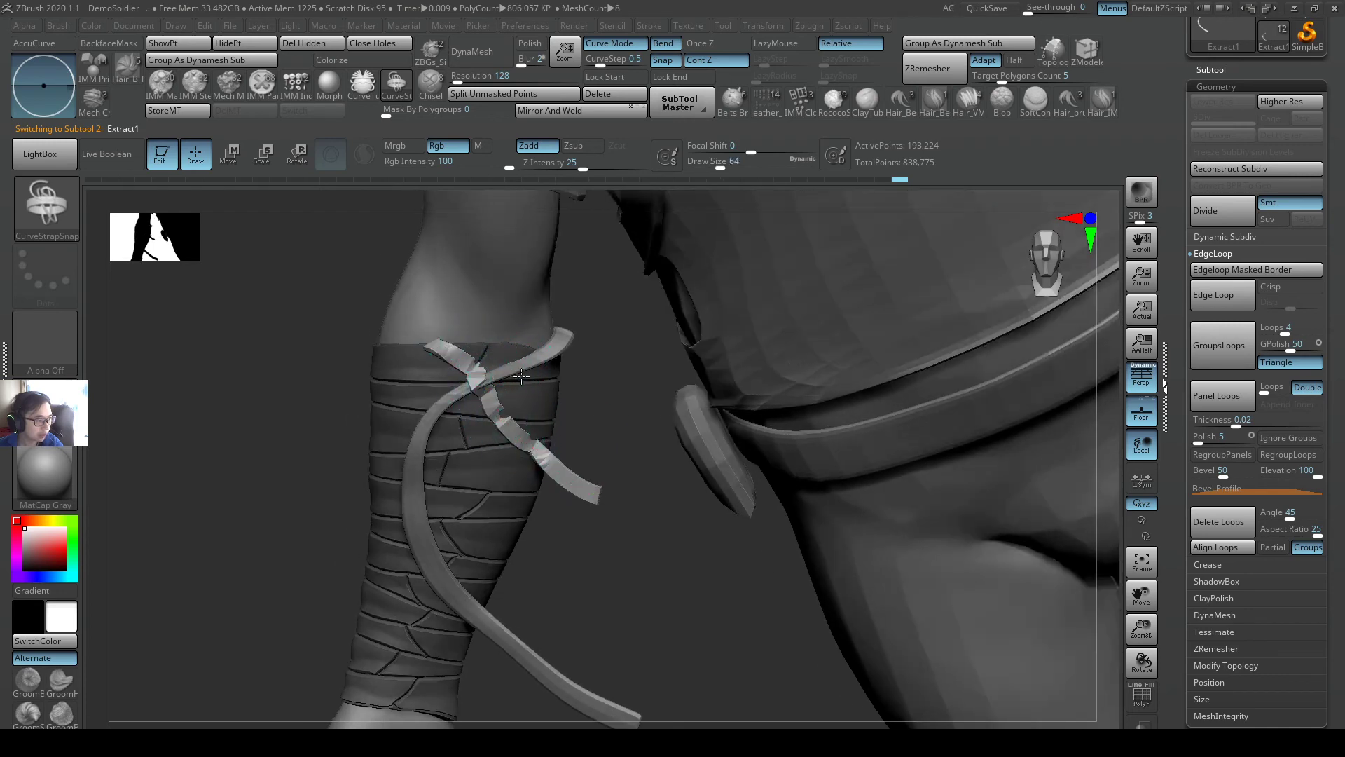
pyautogui.moveTo(522, 377); pyautogui.dragTo(562, 409, button='right')
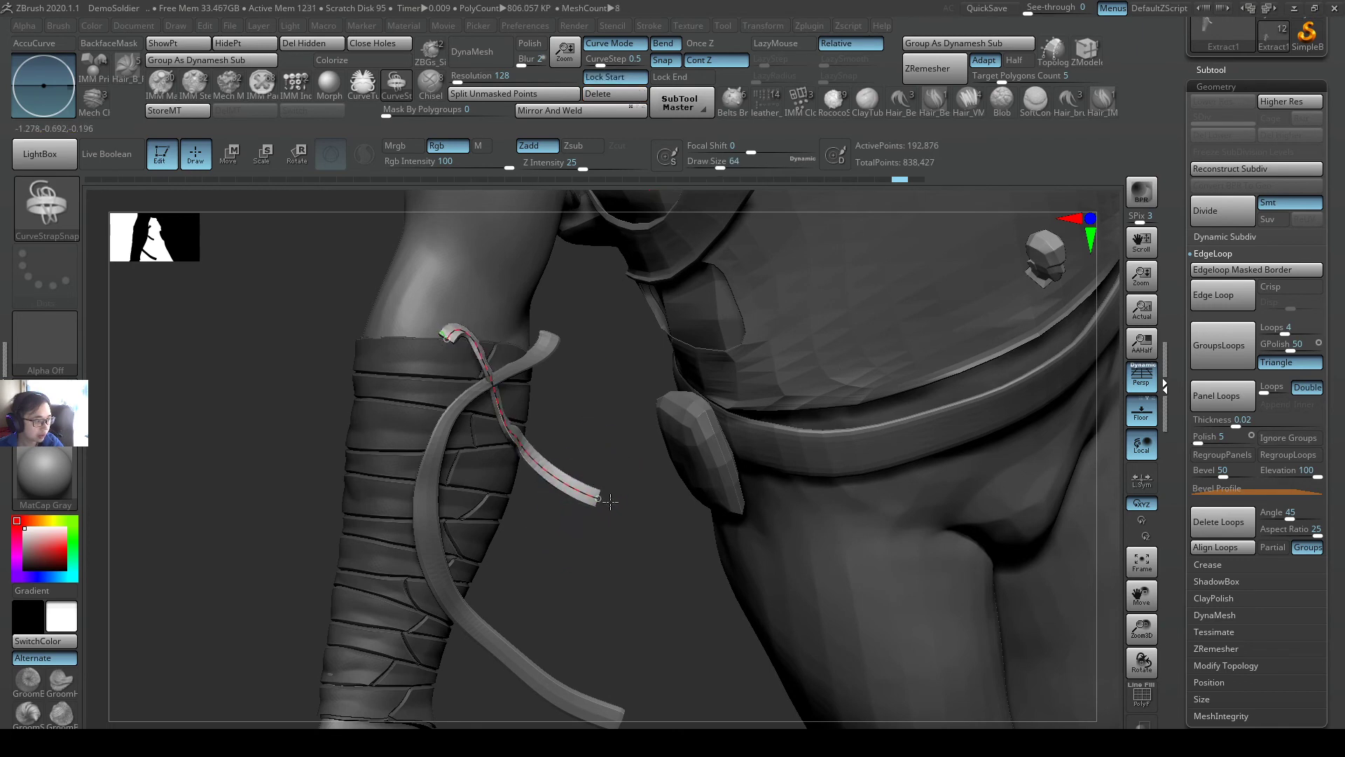
pyautogui.moveTo(608, 483); pyautogui.dragTo(538, 390, button='right')
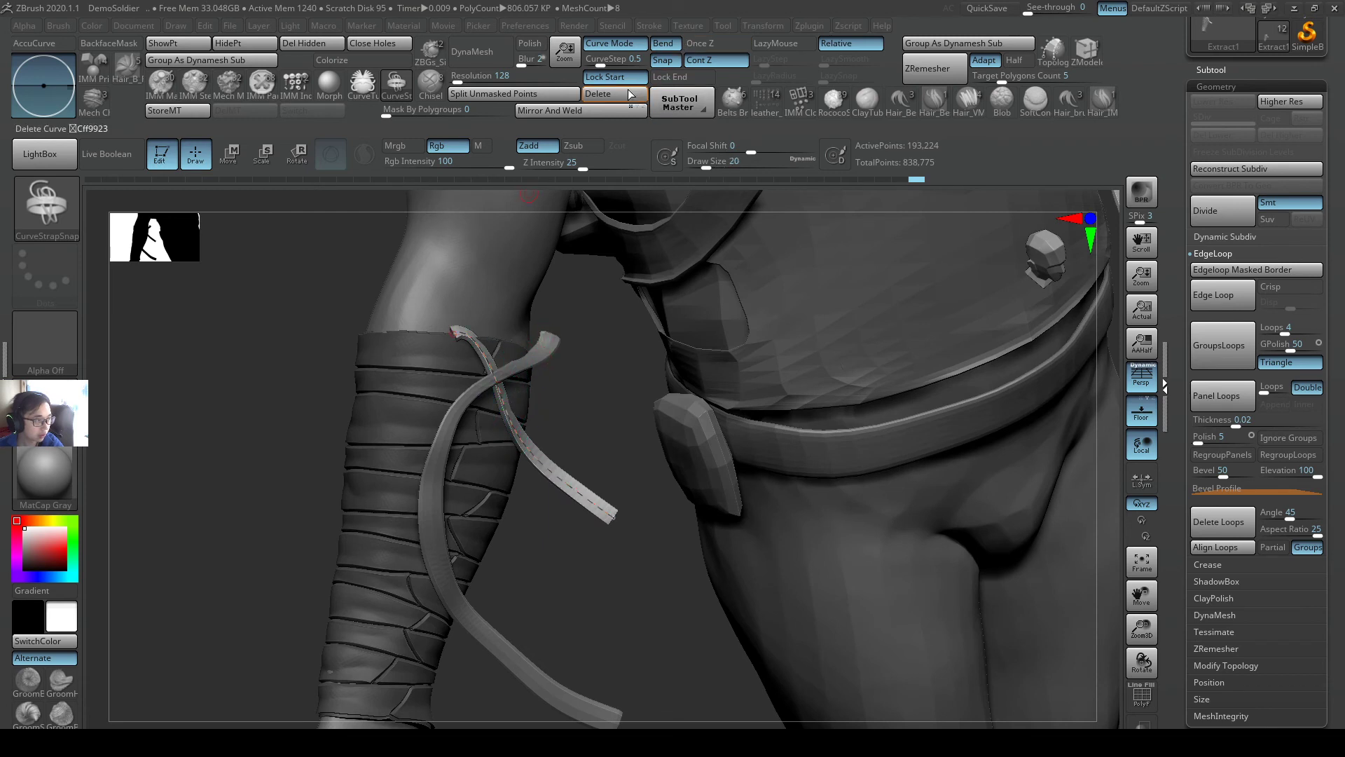
pyautogui.click(628, 94)
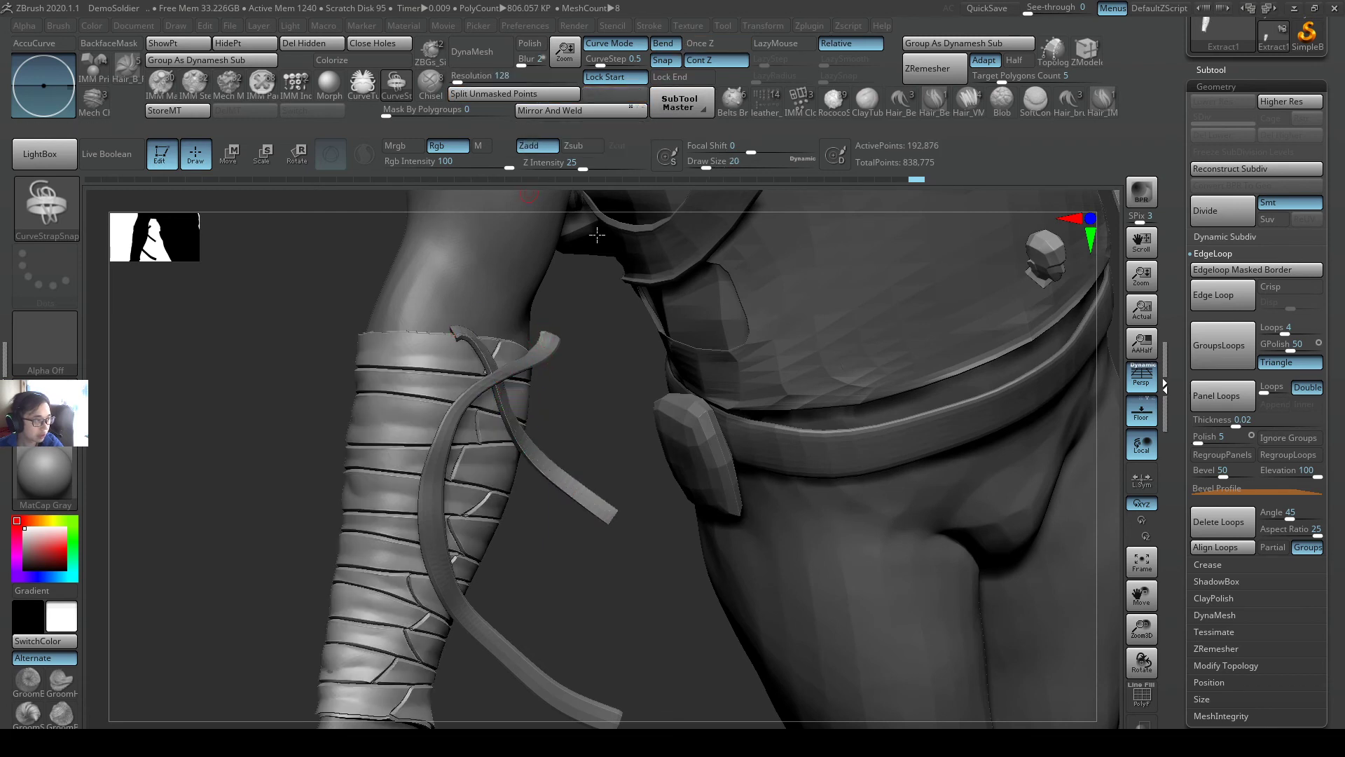
# - Make the second strap the active subtool and set up the SnakeHook brush at draw size 299
pyautogui.keyDown('alt'); pyautogui.click(486, 351); pyautogui.keyUp('alt')
pyautogui.press('b')
pyautogui.press('s')
pyautogui.press('h')
pyautogui.press('s')
pyautogui.moveTo(534, 366); pyautogui.dragTo(556, 368)
pyautogui.press('s')
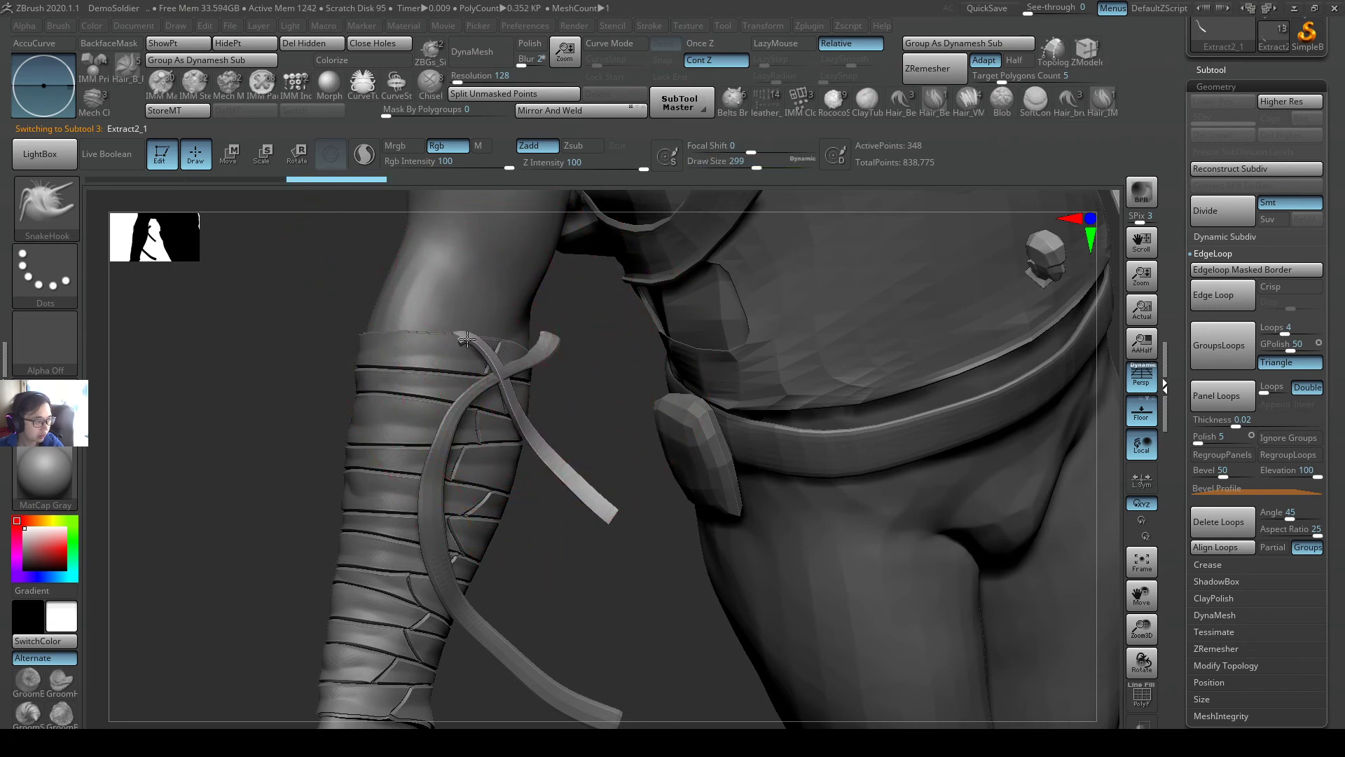
# - Try to clip off the curled upper end of the second strap with a clipping brush
pyautogui.press('b')
pyautogui.press('c')
pyautogui.press('c')
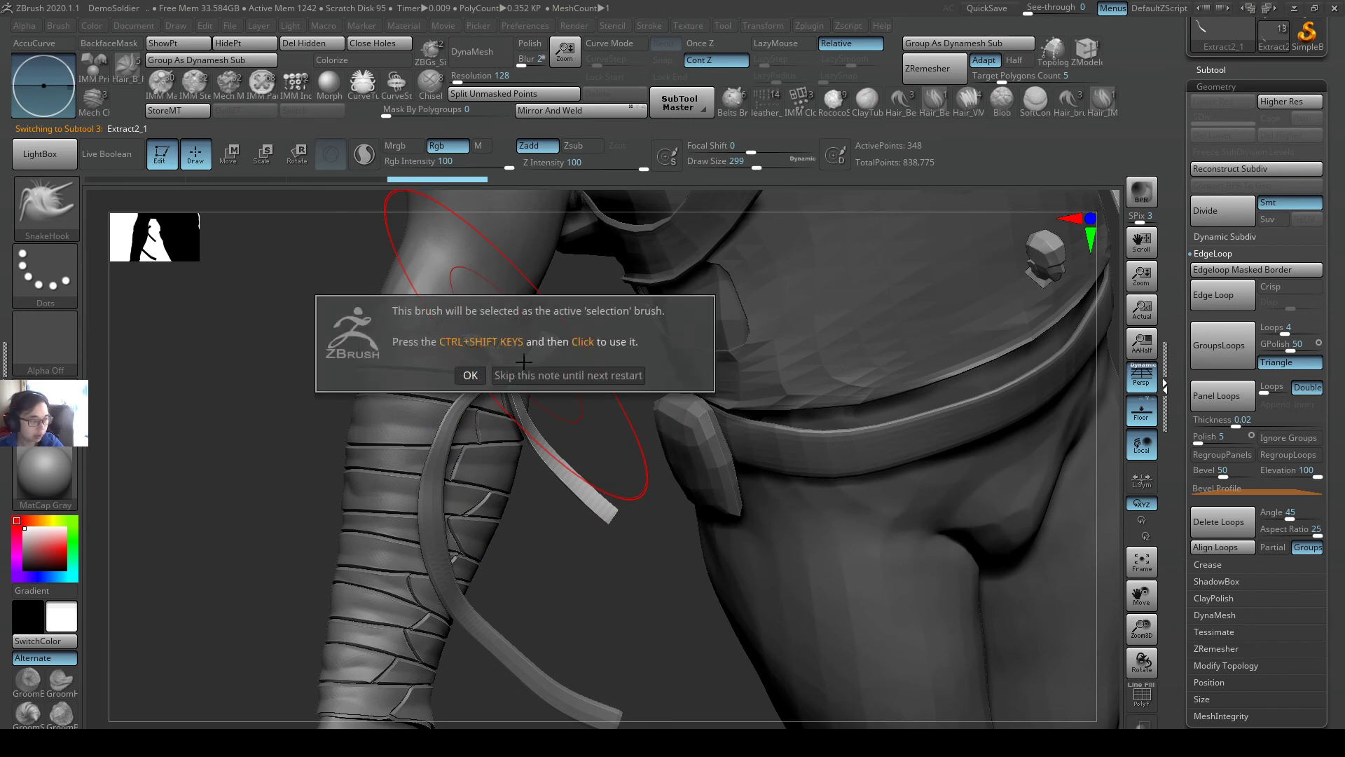
pyautogui.click(471, 375)
pyautogui.moveTo(440, 380)
pyautogui.keyDown('ctrl'); pyautogui.keyDown('shift'); pyautogui.mouseDown()
pyautogui.moveTo(512, 316)
pyautogui.moveTo(589, 327)
pyautogui.mouseUp(); pyautogui.keyUp('shift'); pyautogui.keyUp('ctrl')
# - Try to tighten the clipped strap end with the Pinch brush at draw size 112, and undo the pinching and clipping
pyautogui.moveTo(548, 382)
pyautogui.keyDown('ctrl'); pyautogui.mouseDown(button='right')
pyautogui.moveTo(554, 410)
pyautogui.moveTo(515, 386)
pyautogui.moveTo(527, 405)
pyautogui.moveTo(499, 360)
pyautogui.mouseUp(button='right'); pyautogui.keyUp('ctrl')
pyautogui.press('b')
pyautogui.press('p')
pyautogui.press('i')
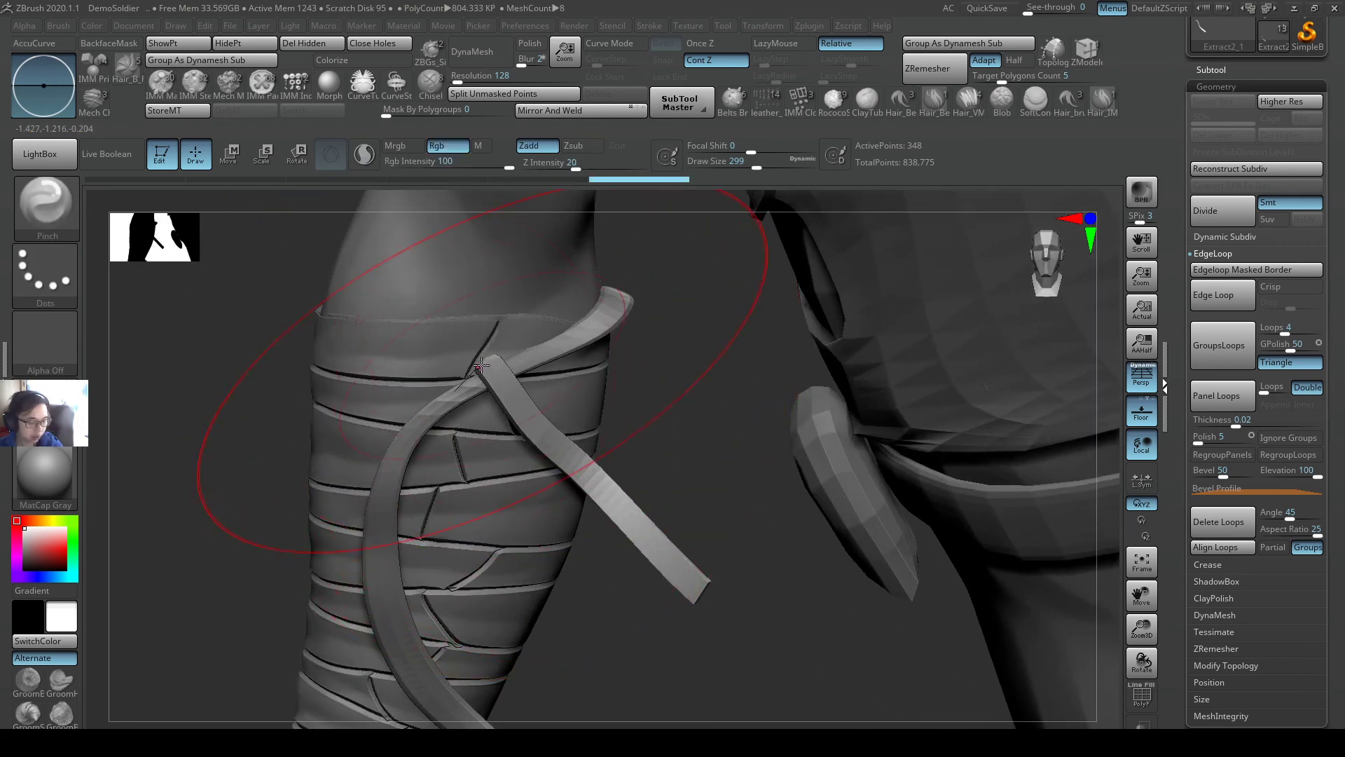
pyautogui.moveTo(482, 368); pyautogui.dragTo(468, 371)
pyautogui.press('s')
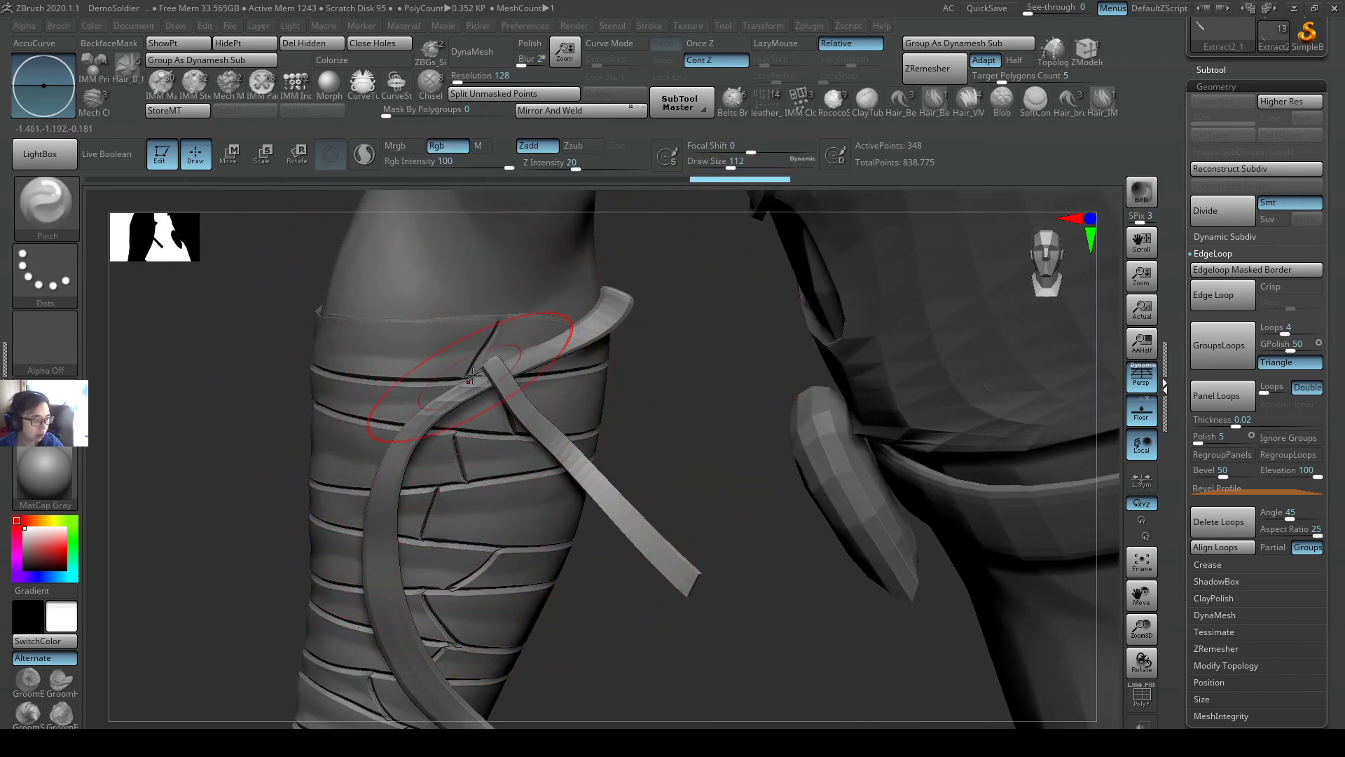
pyautogui.moveTo(483, 373); pyautogui.dragTo(496, 358, button='right')
pyautogui.hotkey('ctrl', 'z')
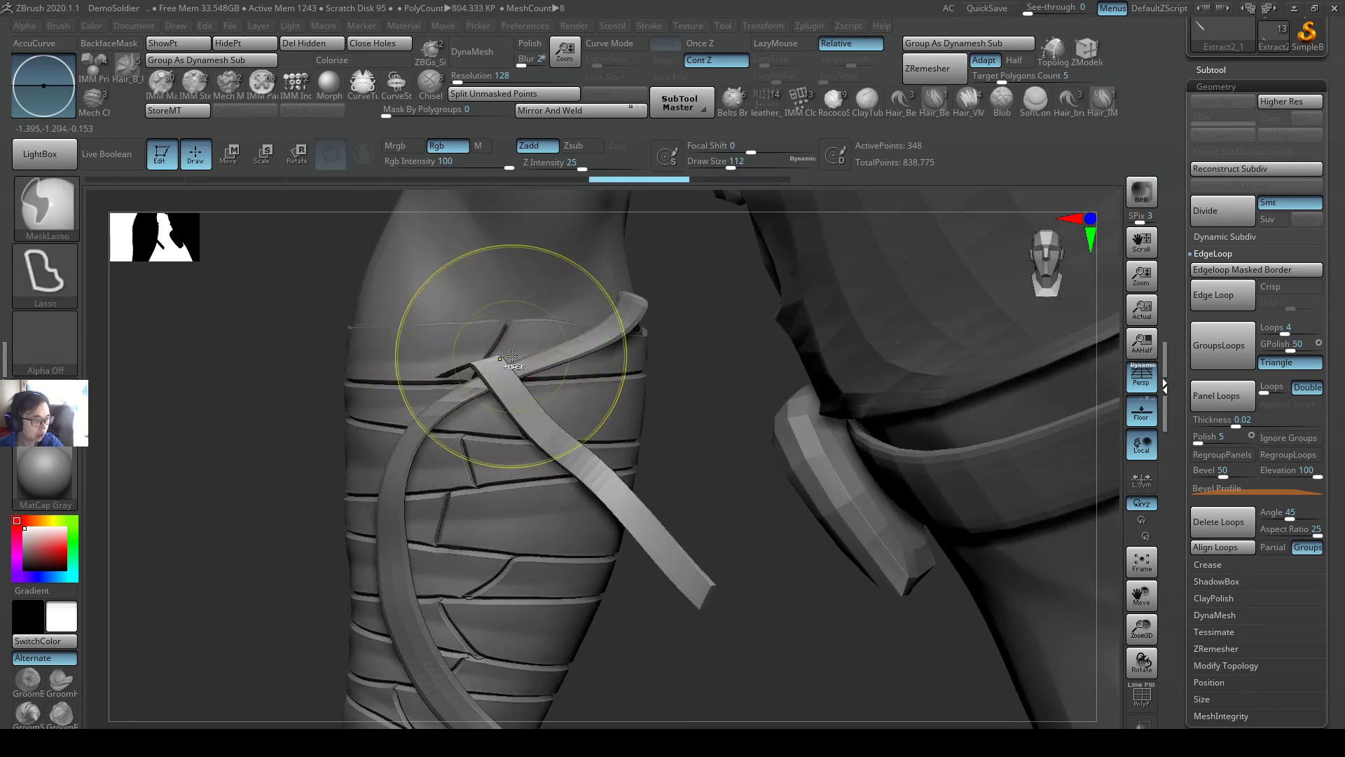
pyautogui.hotkey('ctrl', 'z')
pyautogui.hotkey('ctrl', 'z')
# - Lasso-mask the second strap's curled upper end and invert the mask so that only this end is unmasked
pyautogui.keyDown('ctrl'); pyautogui.moveTo(277, 285); pyautogui.dragTo(323, 312); pyautogui.keyUp('ctrl')
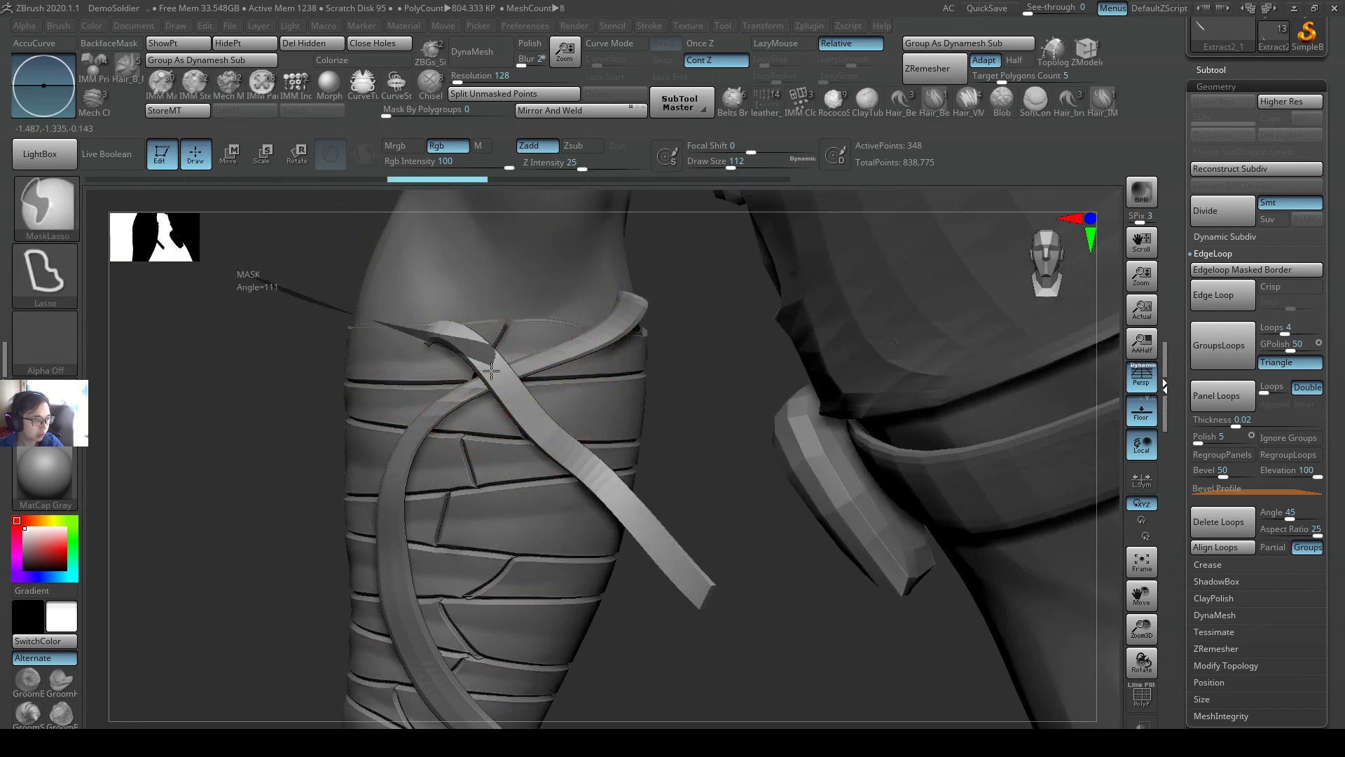
pyautogui.moveTo(491, 371)
pyautogui.keyDown('ctrl'); pyautogui.mouseDown()
pyautogui.moveTo(546, 275)
pyautogui.moveTo(546, 329)
pyautogui.mouseUp(); pyautogui.keyUp('ctrl')
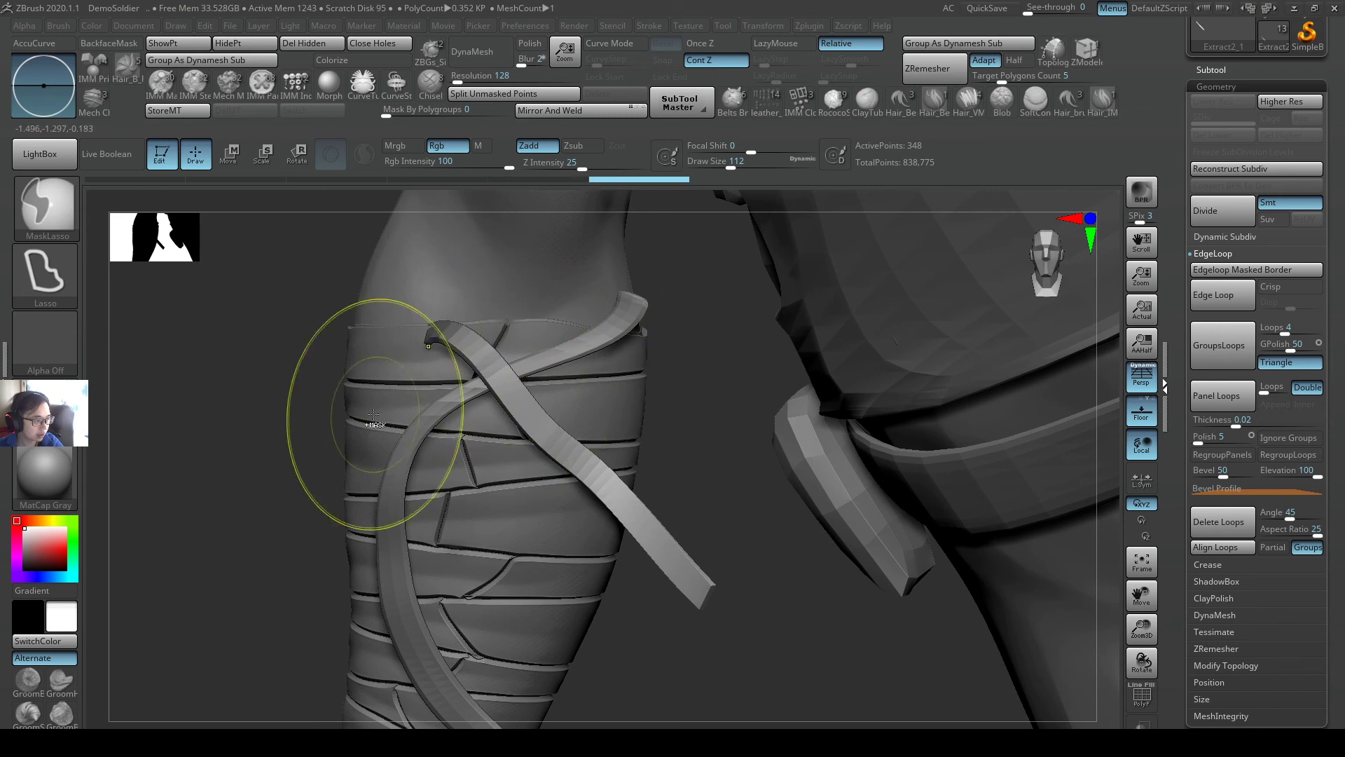
pyautogui.moveTo(366, 410)
pyautogui.keyDown('ctrl'); pyautogui.mouseDown()
pyautogui.moveTo(510, 290)
pyautogui.moveTo(545, 237)
pyautogui.moveTo(550, 281)
pyautogui.mouseUp(); pyautogui.keyUp('ctrl')
pyautogui.moveTo(391, 463)
pyautogui.keyDown('ctrl'); pyautogui.mouseDown()
pyautogui.moveTo(350, 356)
pyautogui.moveTo(543, 270)
pyautogui.moveTo(558, 297)
pyautogui.mouseUp(); pyautogui.keyUp('ctrl')
pyautogui.keyDown('ctrl'); pyautogui.click(536, 274); pyautogui.keyUp('ctrl')
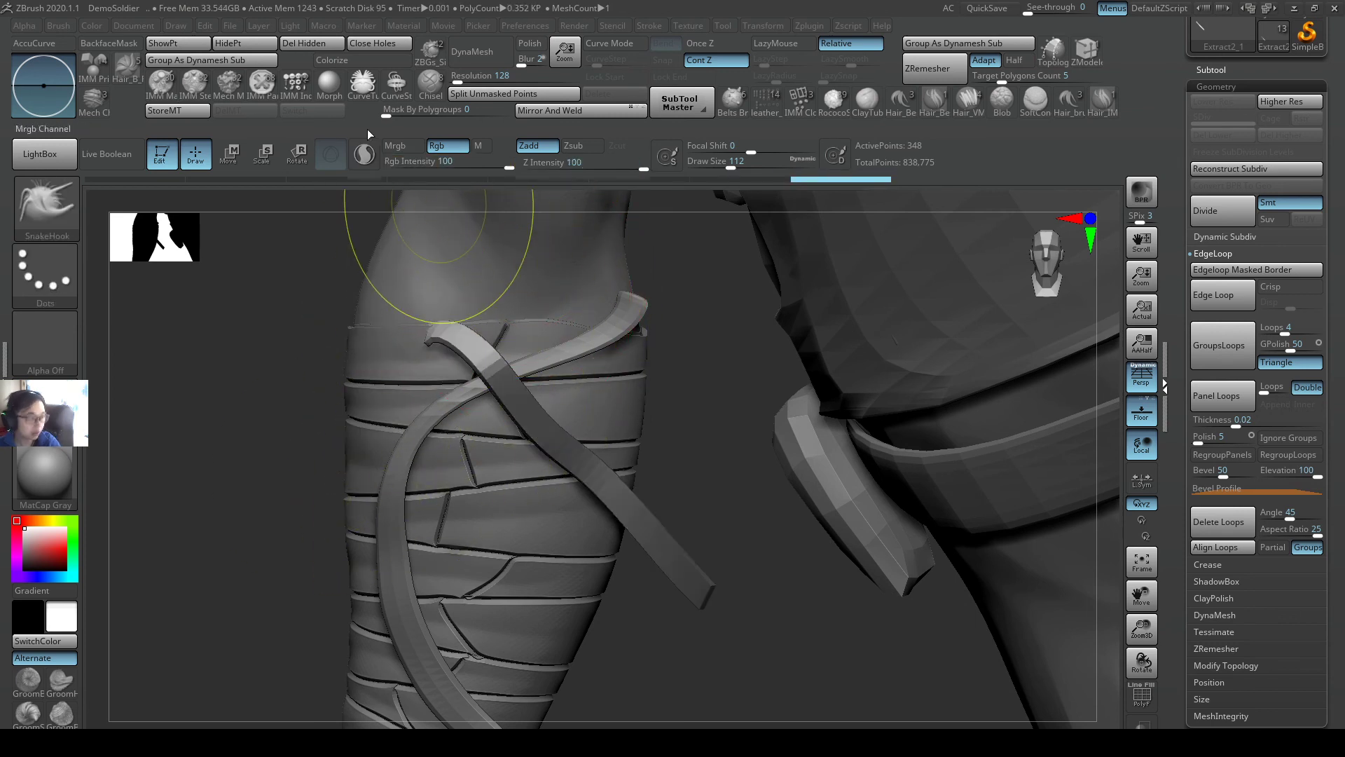
# - Hide and delete the second strap's unmasked upper end, and close the hole it leaves
pyautogui.click(238, 45)
pyautogui.click(309, 45)
pyautogui.click(372, 51)
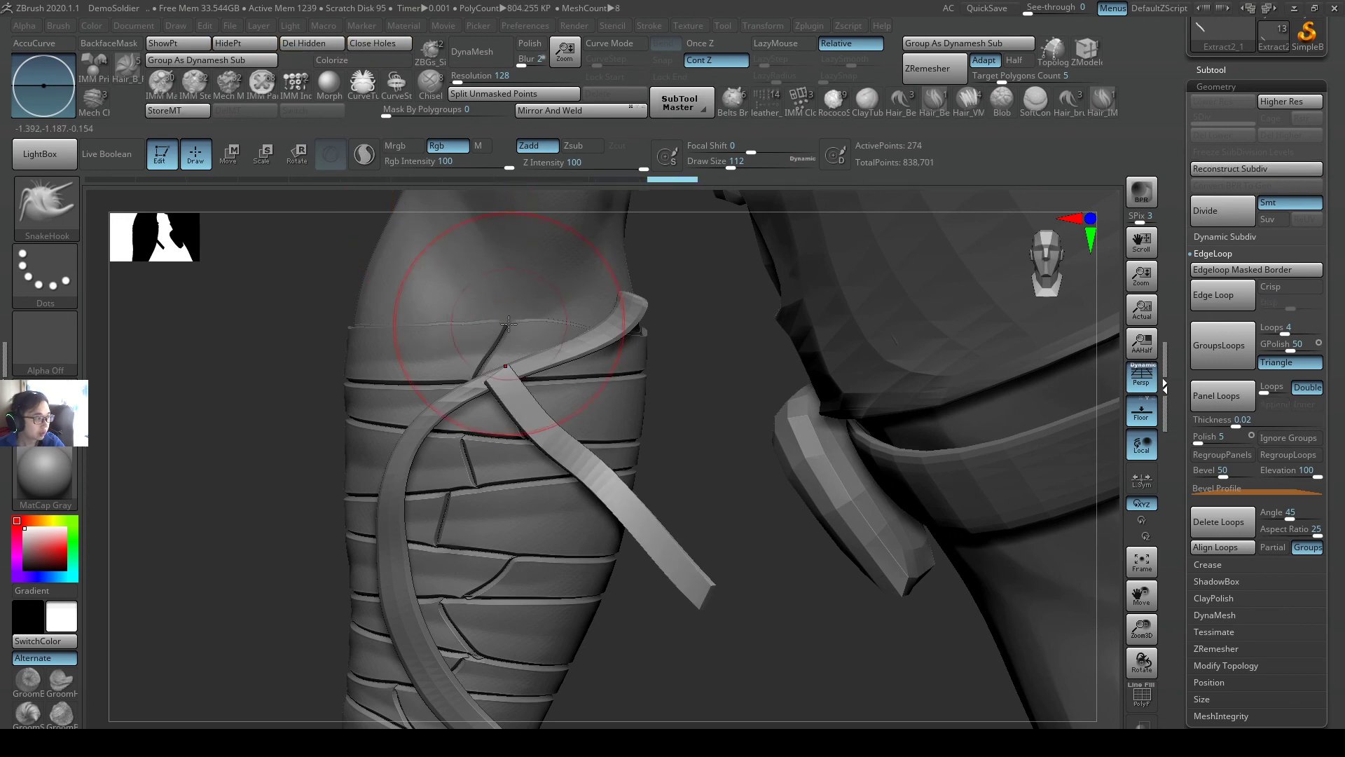
# - Adjust the second strap's trimmed upper end against the first strap, using SnakeHook at draw sizes 239 and 132
pyautogui.moveTo(508, 321)
pyautogui.mouseDown(button='right')
pyautogui.moveTo(553, 392)
pyautogui.moveTo(526, 361)
pyautogui.mouseUp(button='right')
pyautogui.press('s')
pyautogui.click(552, 369)
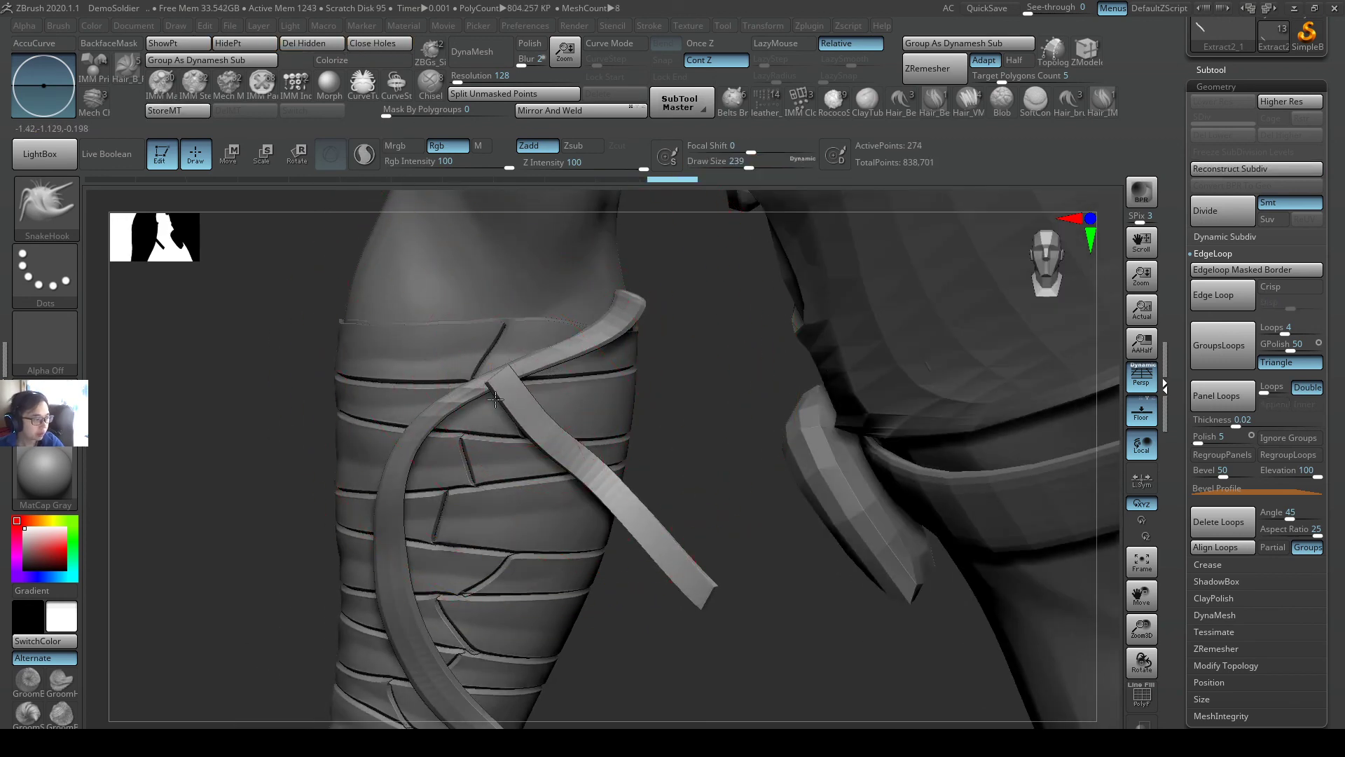
pyautogui.moveTo(522, 408); pyautogui.dragTo(544, 404, button='right')
pyautogui.press('s')
pyautogui.click(529, 407)
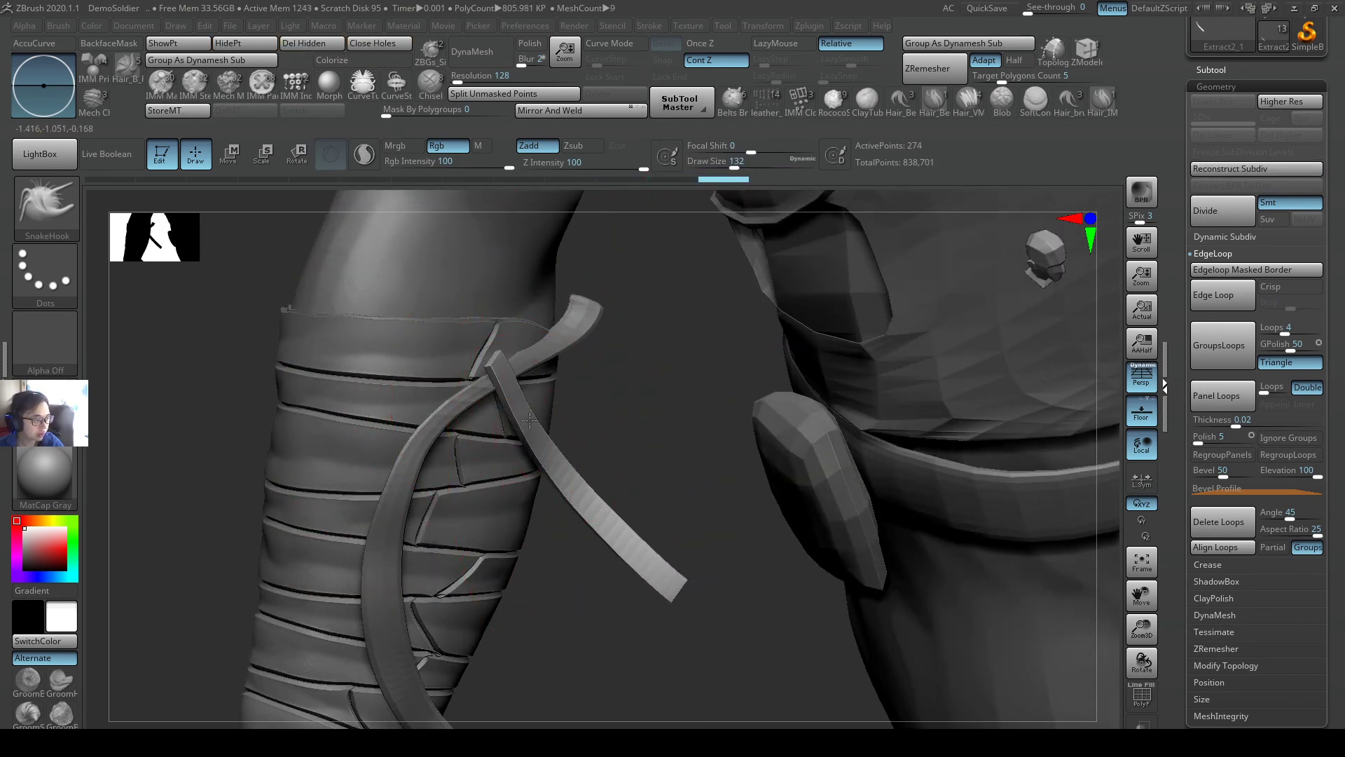
# - Narrow the second strap along its upper and middle part with the Pinch brush at draw size 132
pyautogui.press('b')
pyautogui.press('p')
pyautogui.press('i')
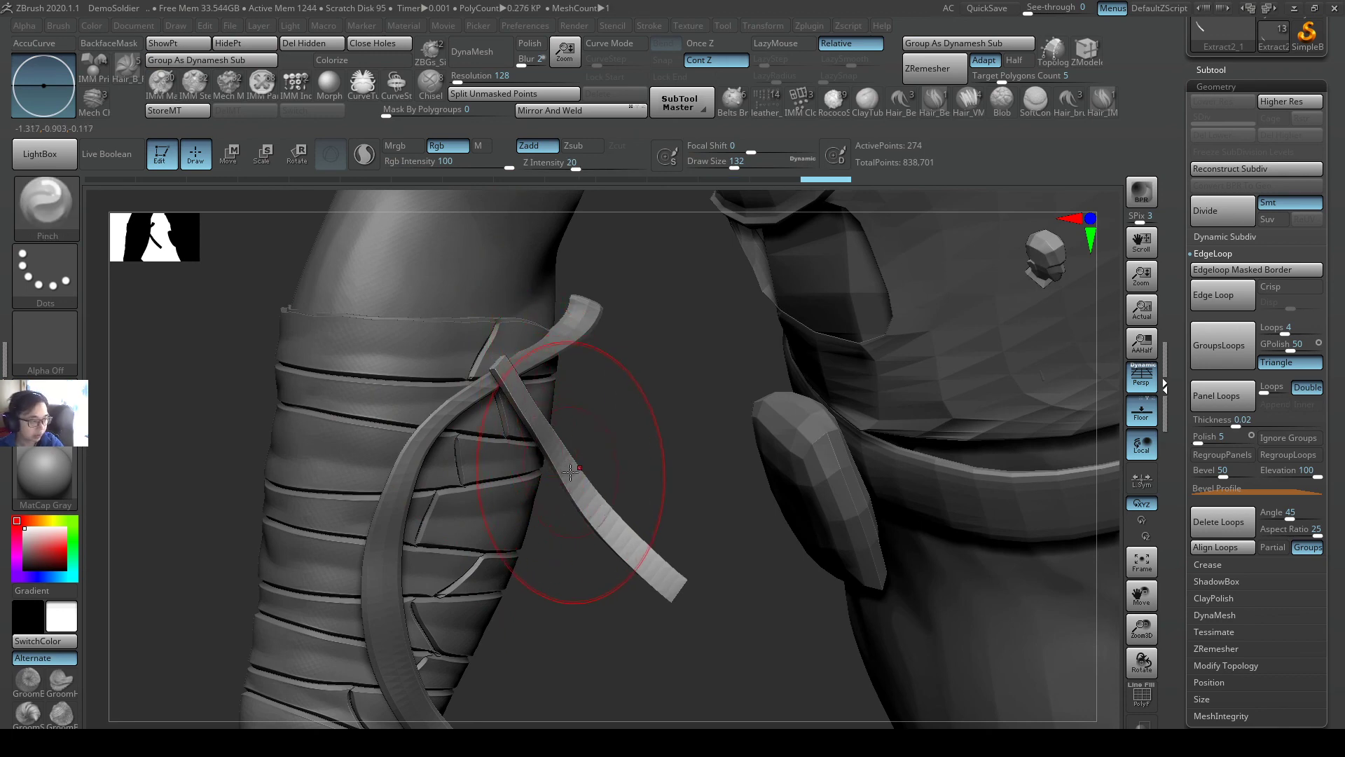
pyautogui.keyDown('ctrl'); pyautogui.moveTo(597, 475); pyautogui.dragTo(771, 474, button='right'); pyautogui.keyUp('ctrl')
pyautogui.hotkey('ctrl', 'shift', 'z')
pyautogui.hotkey('ctrl', 'shift', 'z')
pyautogui.hotkey('ctrl', 'shift', 'z')
pyautogui.hotkey('ctrl', 'shift', 'z')
pyautogui.hotkey('ctrl', 'shift', 'z')
pyautogui.hotkey('ctrl', 'shift', 'z')
pyautogui.hotkey('ctrl', 'shift', 'z')
pyautogui.hotkey('ctrl', 'shift', 'z')
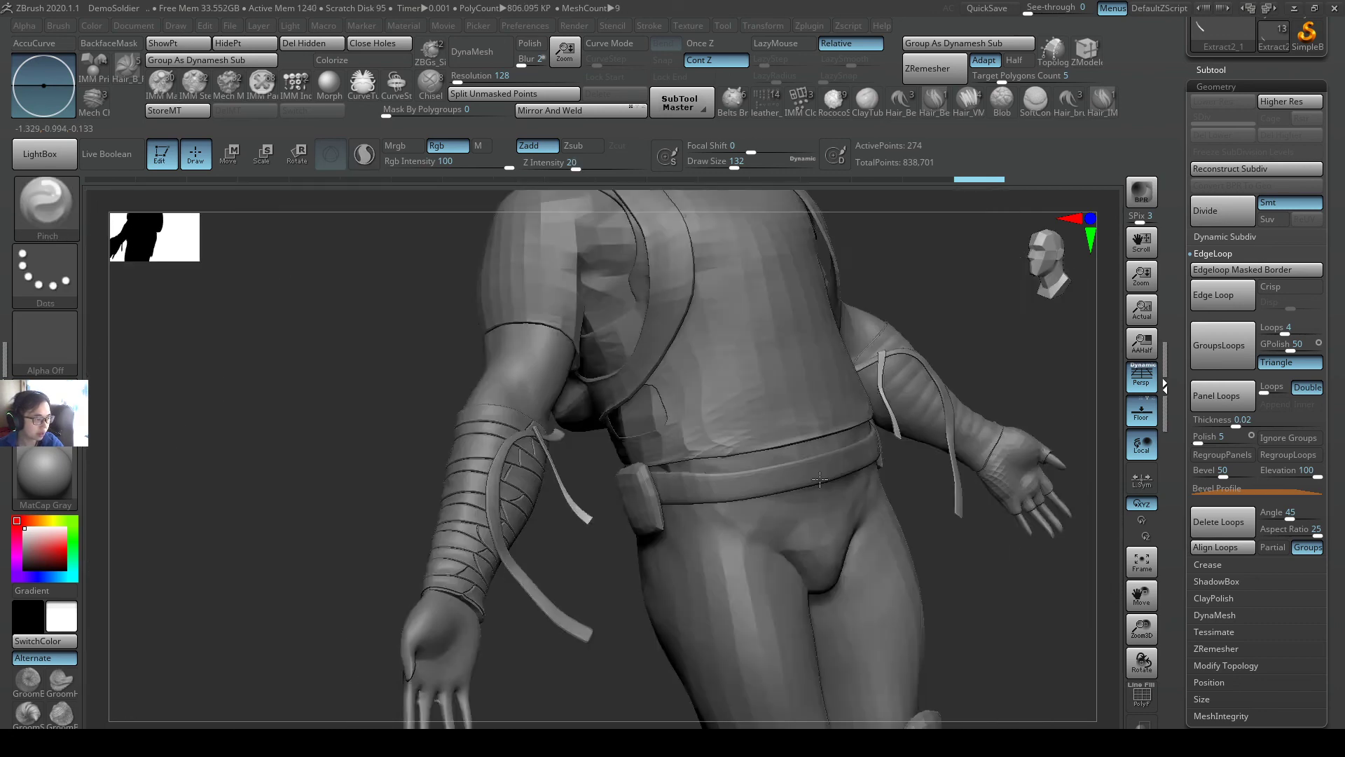
# - Examine both hanging straps and the wrapped sleeve on the whole soldier from the front, the side and close up
pyautogui.moveTo(559, 436); pyautogui.dragTo(671, 481, button='right')
pyautogui.hotkey('ctrl', 'shift', 'z')
pyautogui.hotkey('ctrl', 'shift', 'z')
pyautogui.hotkey('ctrl', 'shift', 'z')
pyautogui.hotkey('ctrl', 'shift', 'z')
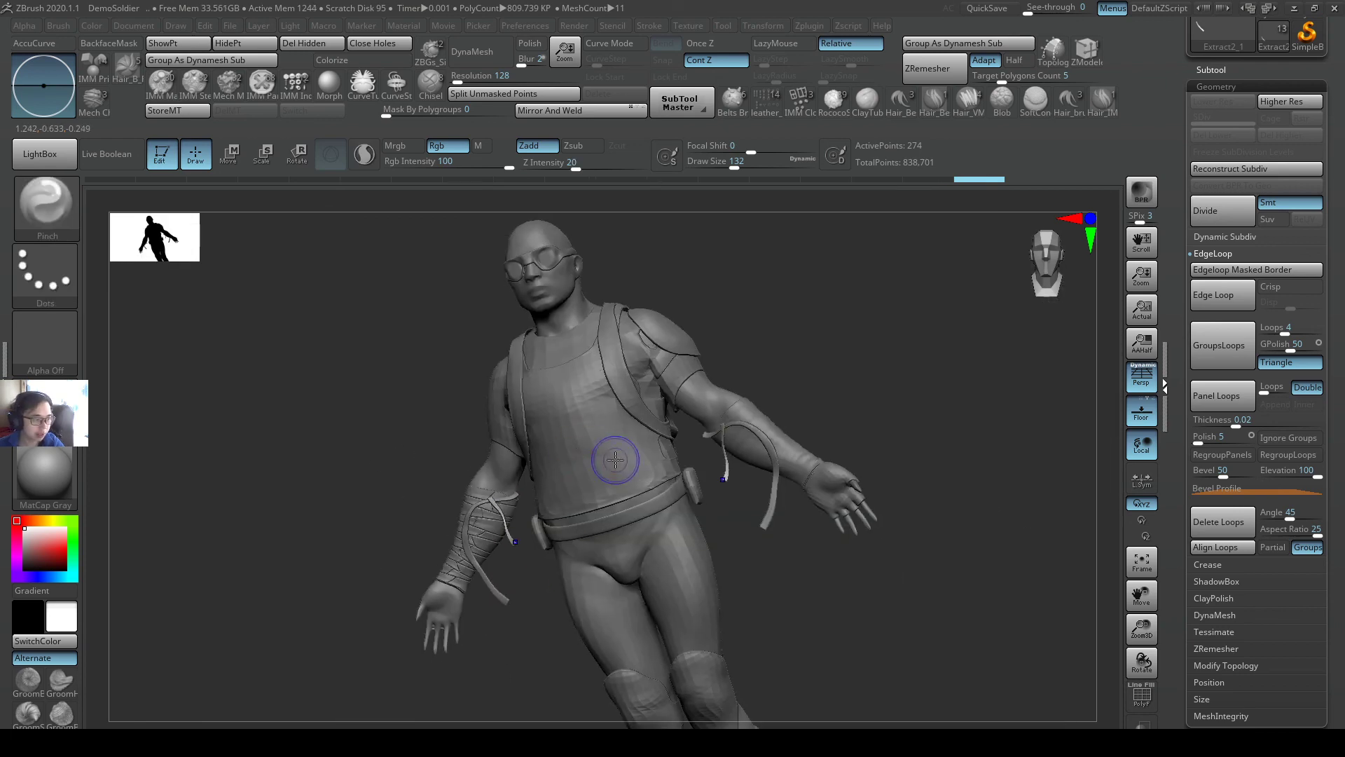
pyautogui.hotkey('ctrl', 'z')
pyautogui.hotkey('ctrl', 'z')
pyautogui.hotkey('ctrl', 'z')
pyautogui.hotkey('ctrl', 'z')
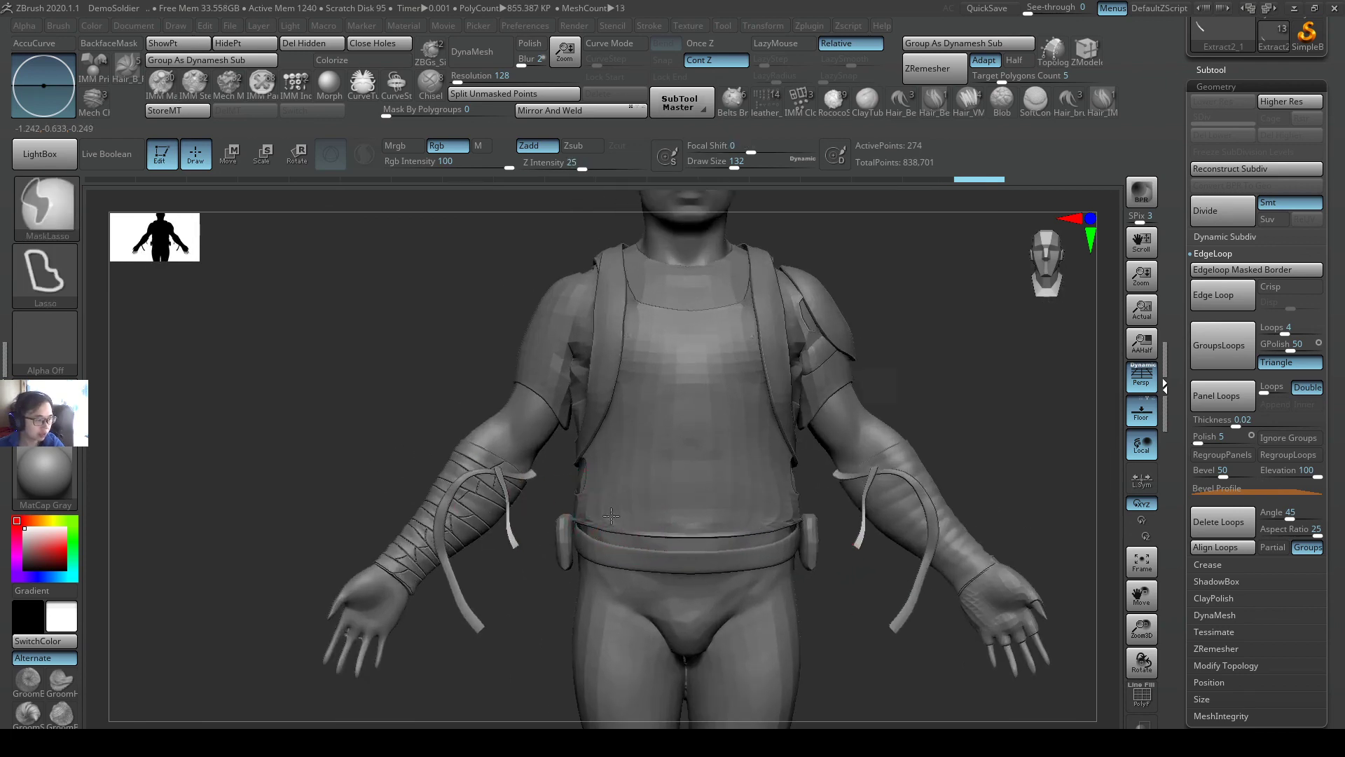
pyautogui.hotkey('ctrl', 'shift', 'z')
pyautogui.hotkey('ctrl', 'shift', 'z')
pyautogui.hotkey('ctrl', 'shift', 'z')
pyautogui.hotkey('ctrl', 'shift', 'z')
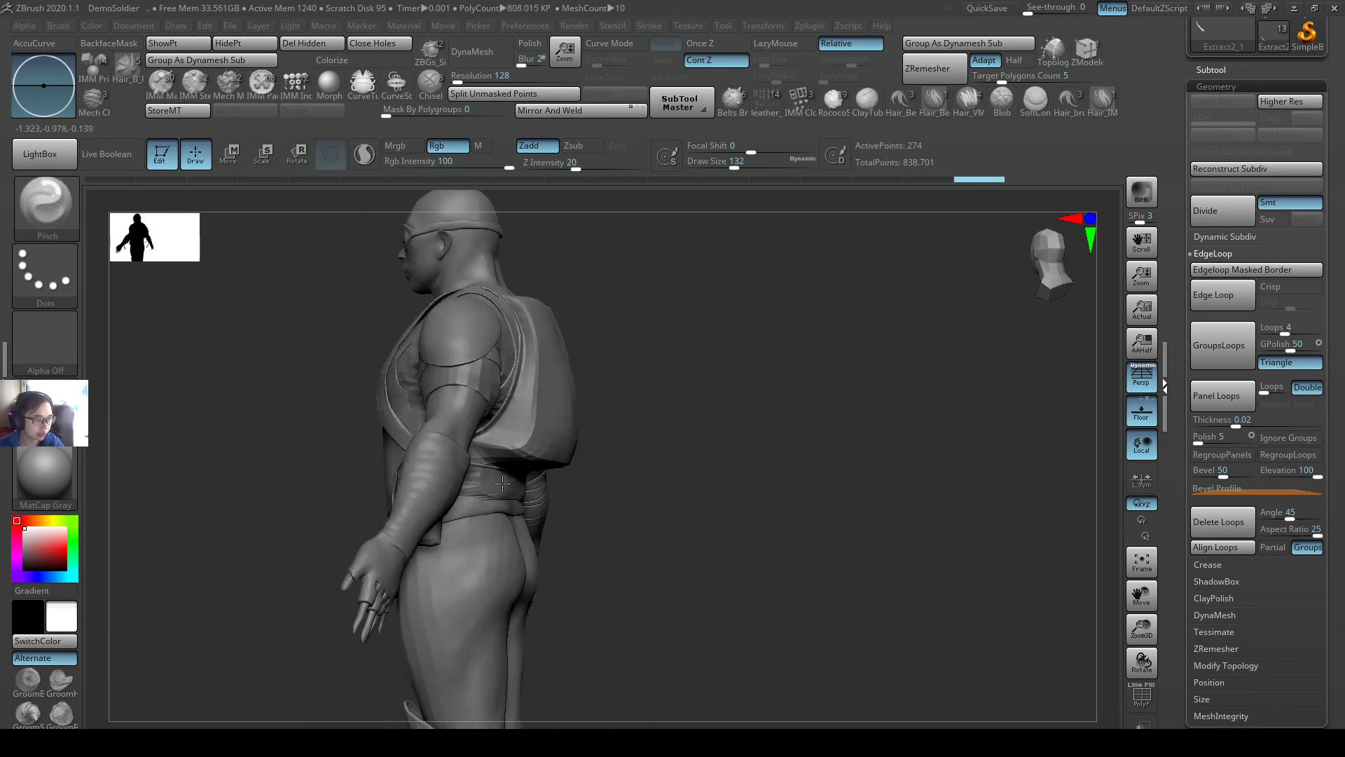
pyautogui.hotkey('ctrl', 'z')
pyautogui.hotkey('ctrl', 'z')
pyautogui.hotkey('ctrl', 'z')
pyautogui.hotkey('ctrl', 'z')
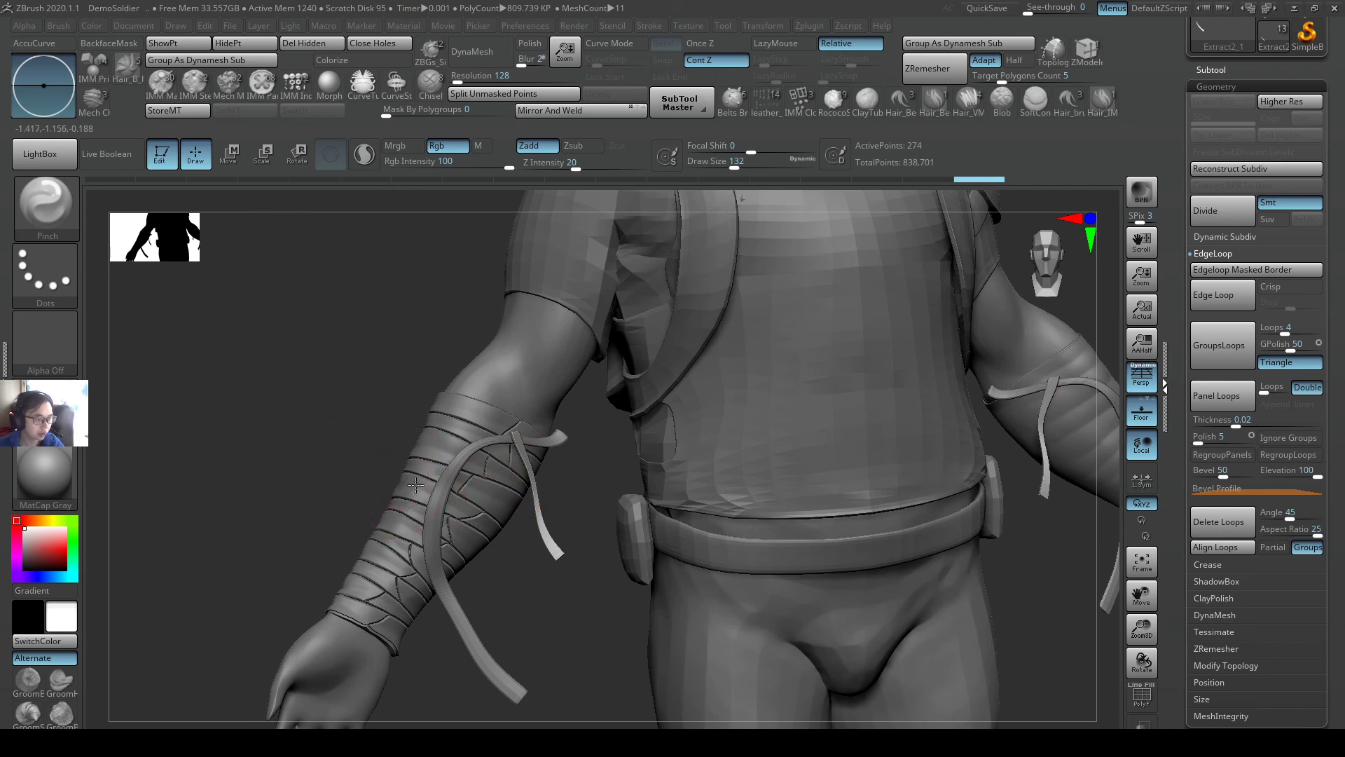
pyautogui.keyDown('alt'); pyautogui.moveTo(416, 485); pyautogui.dragTo(574, 425, button='right'); pyautogui.keyUp('alt')
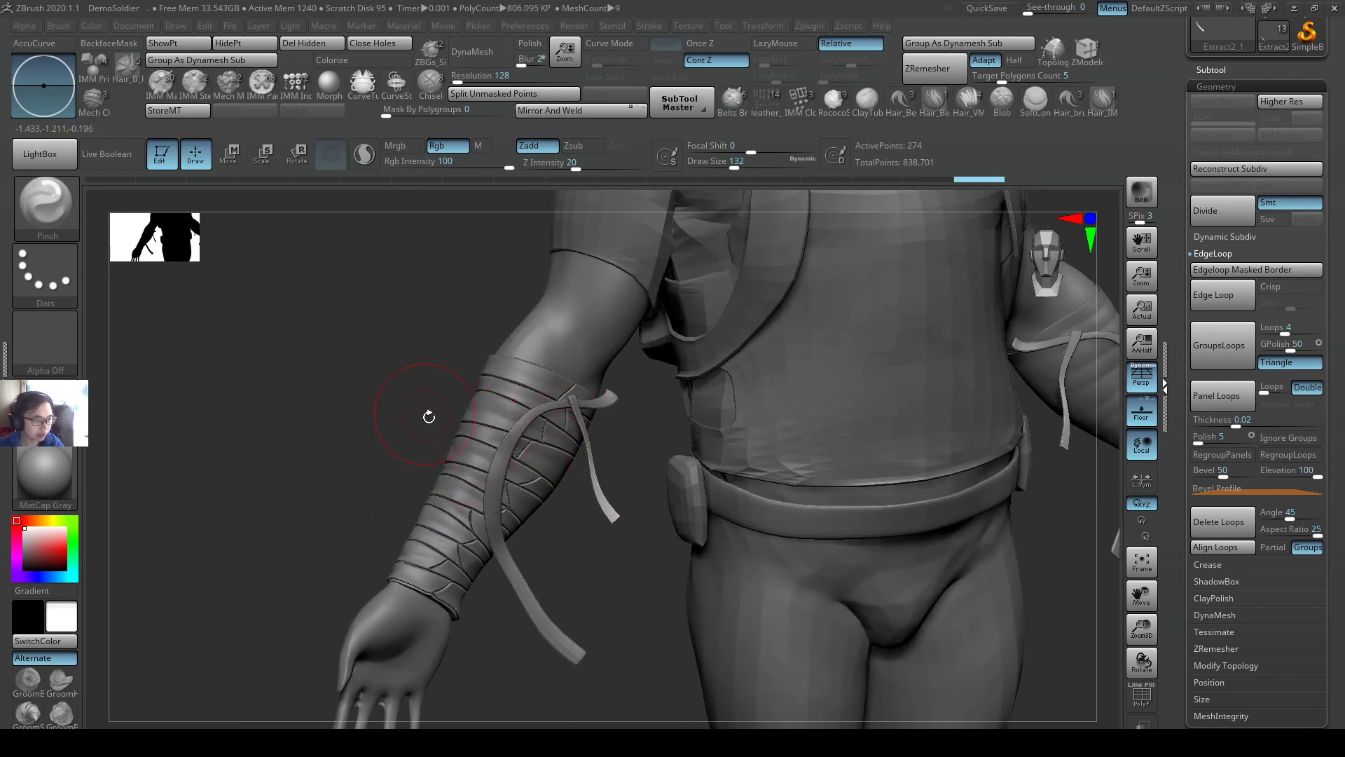
pyautogui.moveTo(429, 416); pyautogui.dragTo(489, 418, button='right')
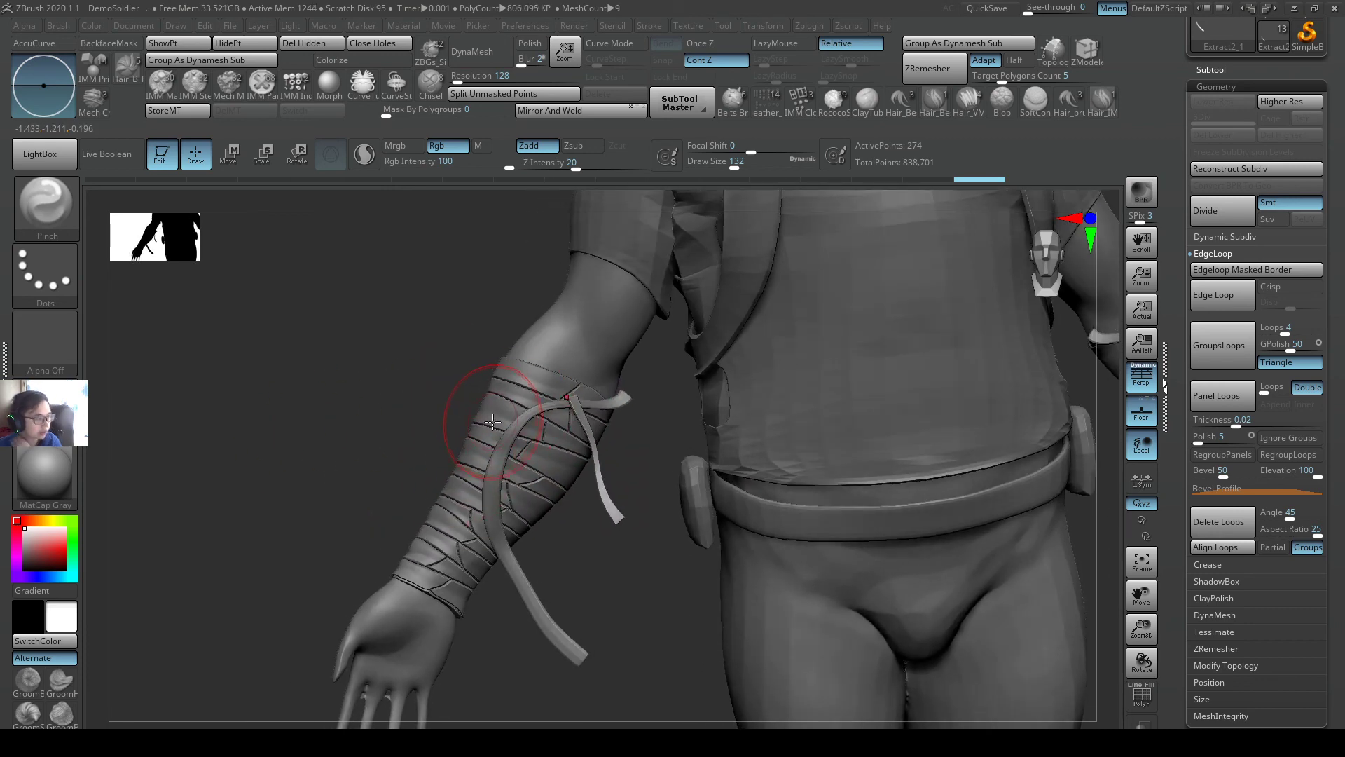